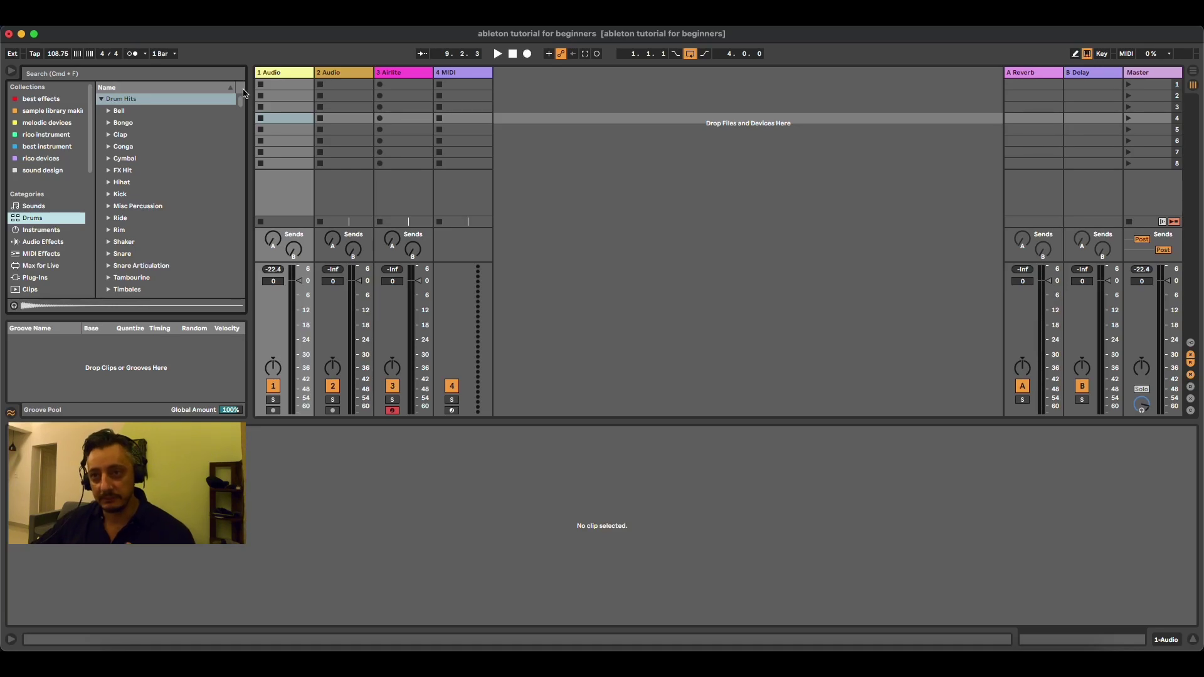
Show the browser's Drums category with Drum Hits collapsed to list kits like 808 Core Kit
{"action": "left_click", "coordinate": [44, 230]}
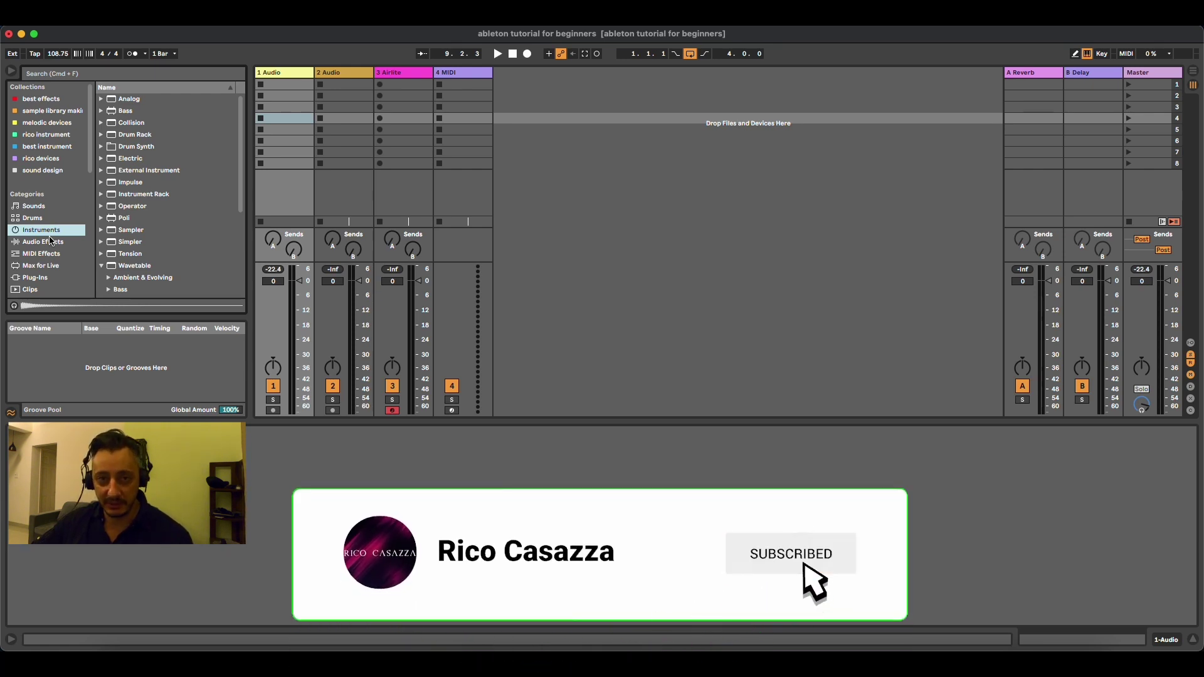
{"action": "left_click", "coordinate": [33, 219]}
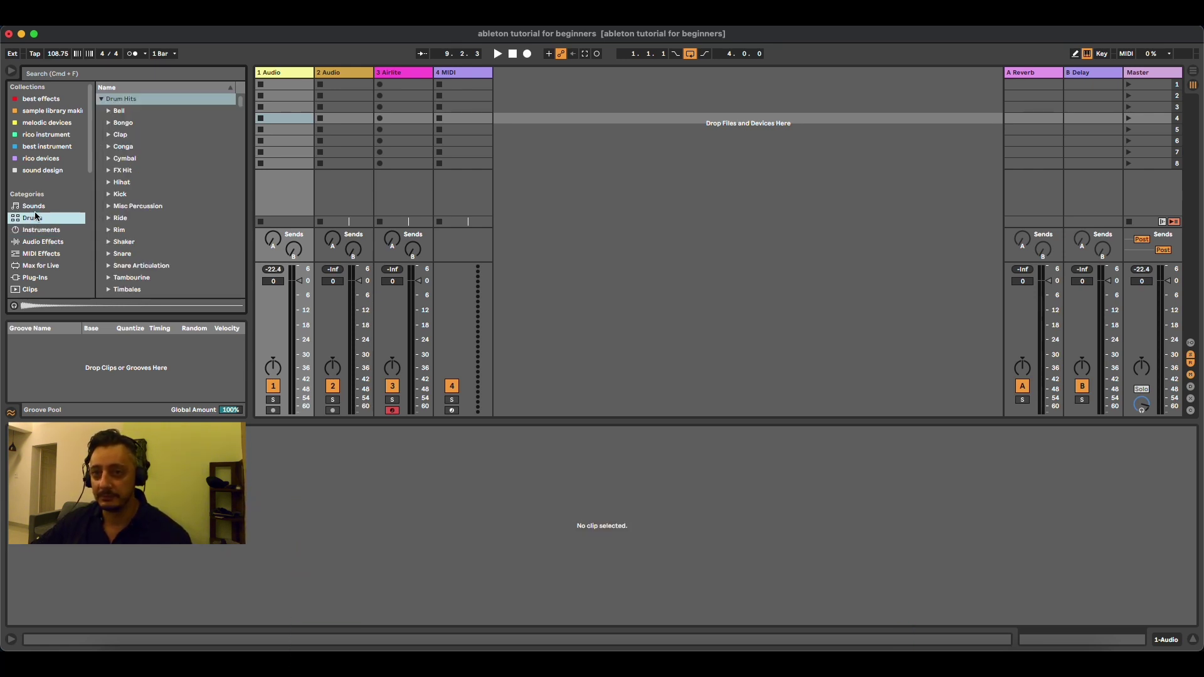
{"action": "left_click", "coordinate": [101, 100]}
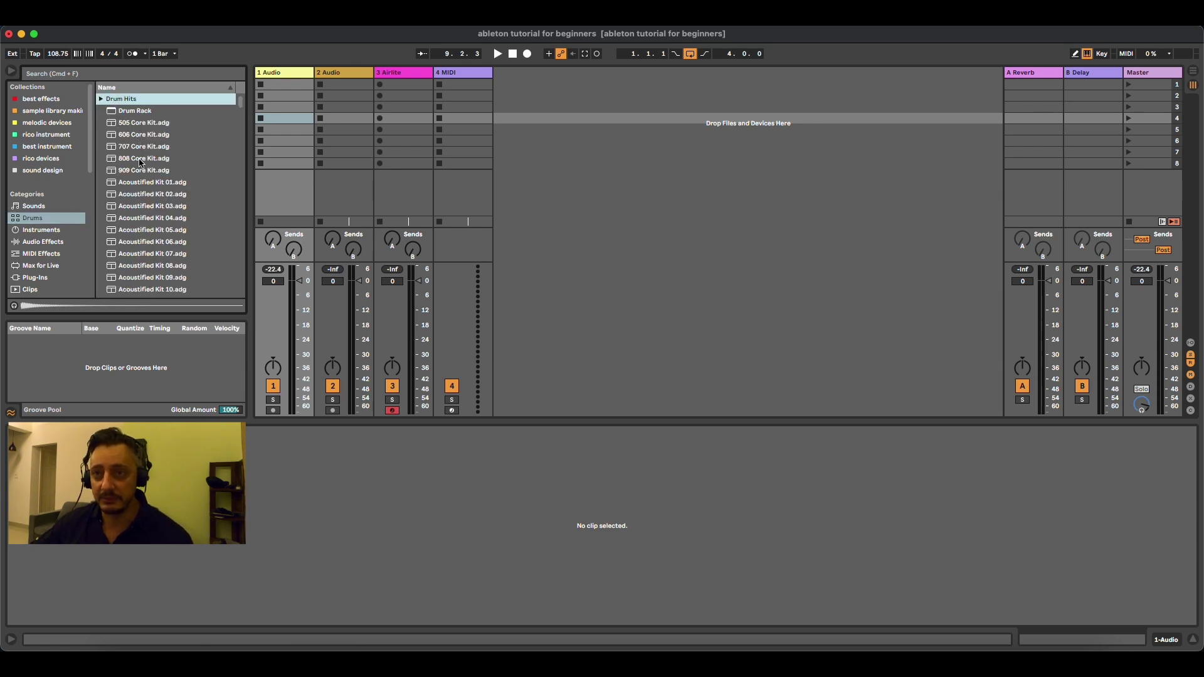
Delete the Airlite instrument from track 3 and load 808 Core Kit.adg in its place
{"action": "left_click", "coordinate": [412, 74]}
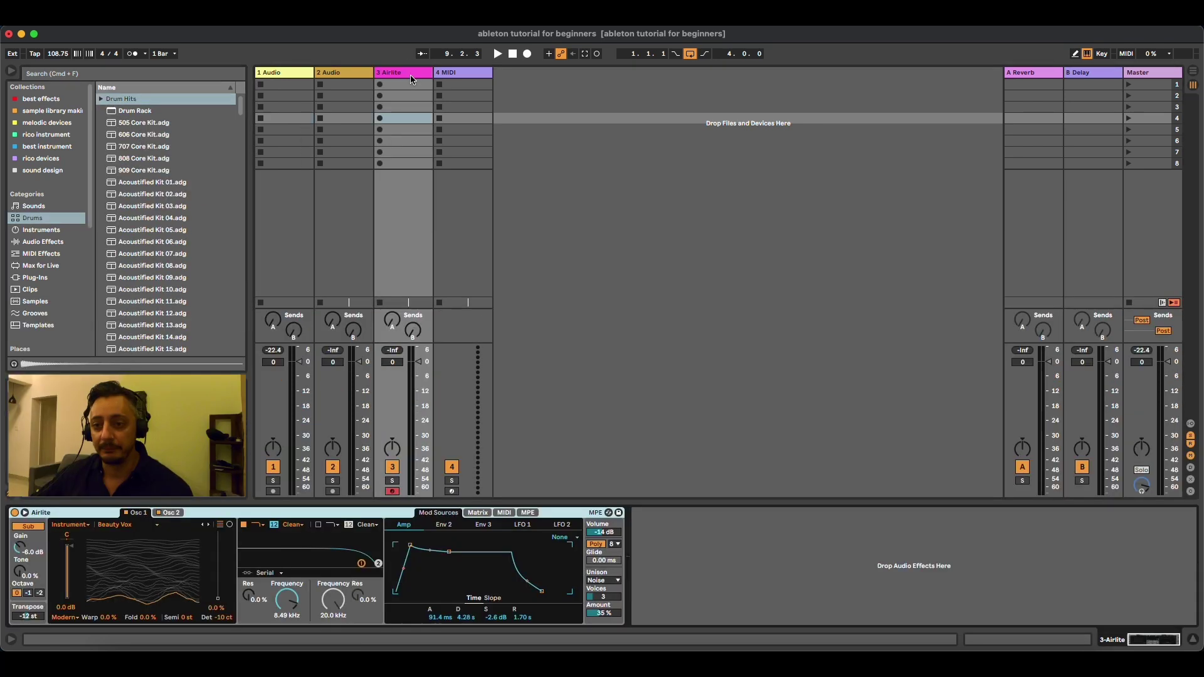
{"action": "key", "text": "Delete"}
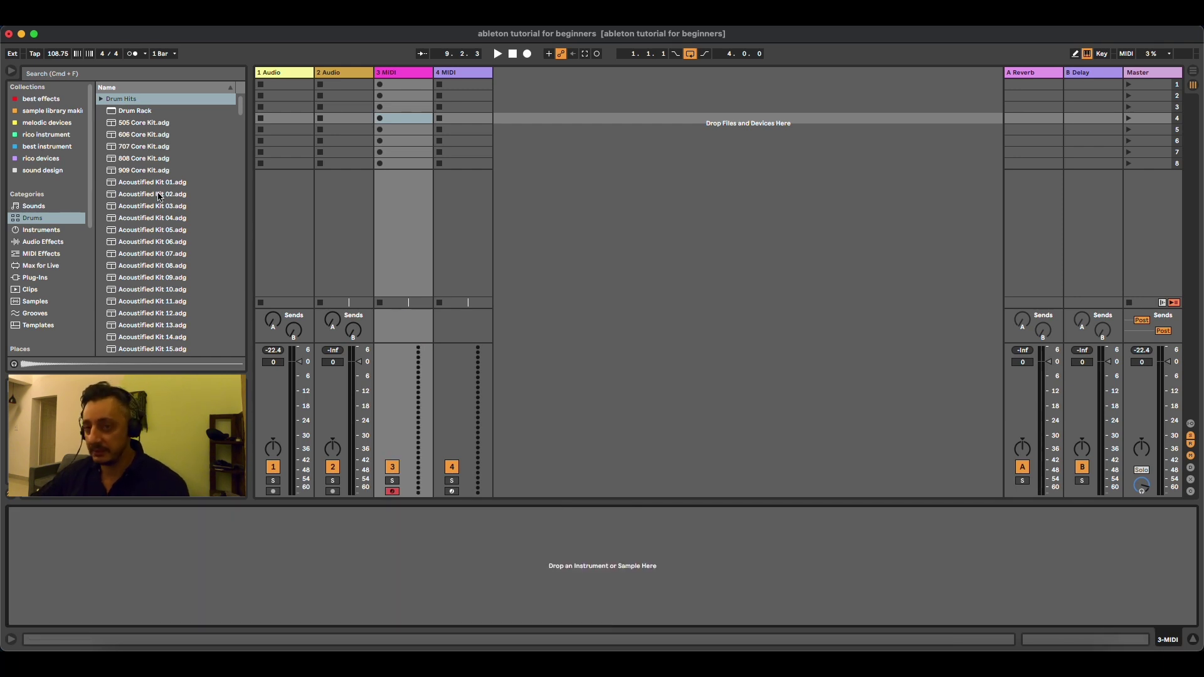
{"action": "left_click", "coordinate": [134, 160]}
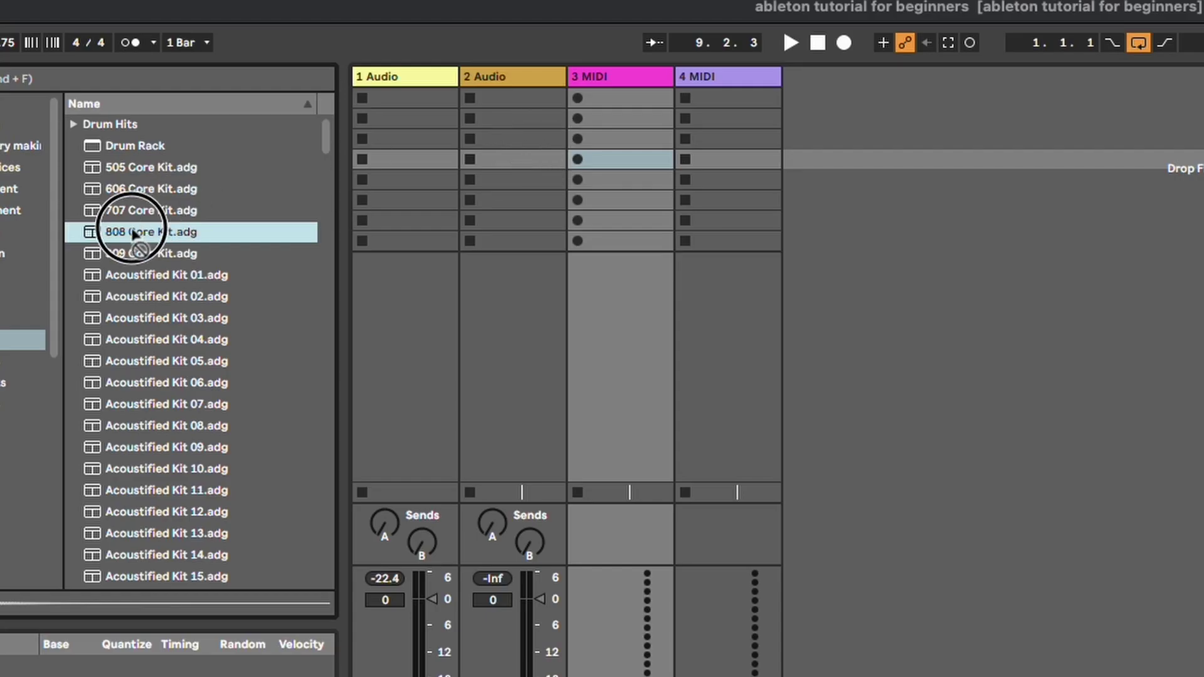
{"action": "left_click_drag", "start_coordinate": [134, 233], "coordinate": [616, 118]}
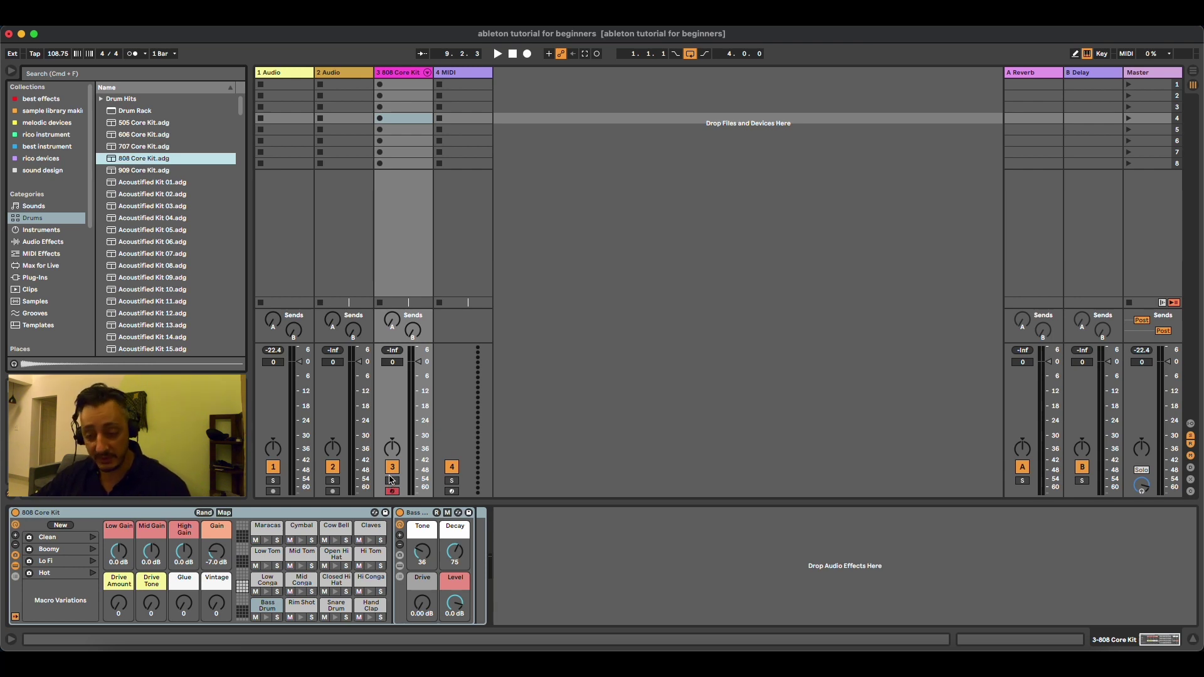
Audition the 808 kit's Bass Drum, Snare and Conga pads from the computer keyboard, then select track 3's first slot
{"action": "key", "text": "z"}
{"action": "key", "text": "a"}
{"action": "key", "text": "a"}
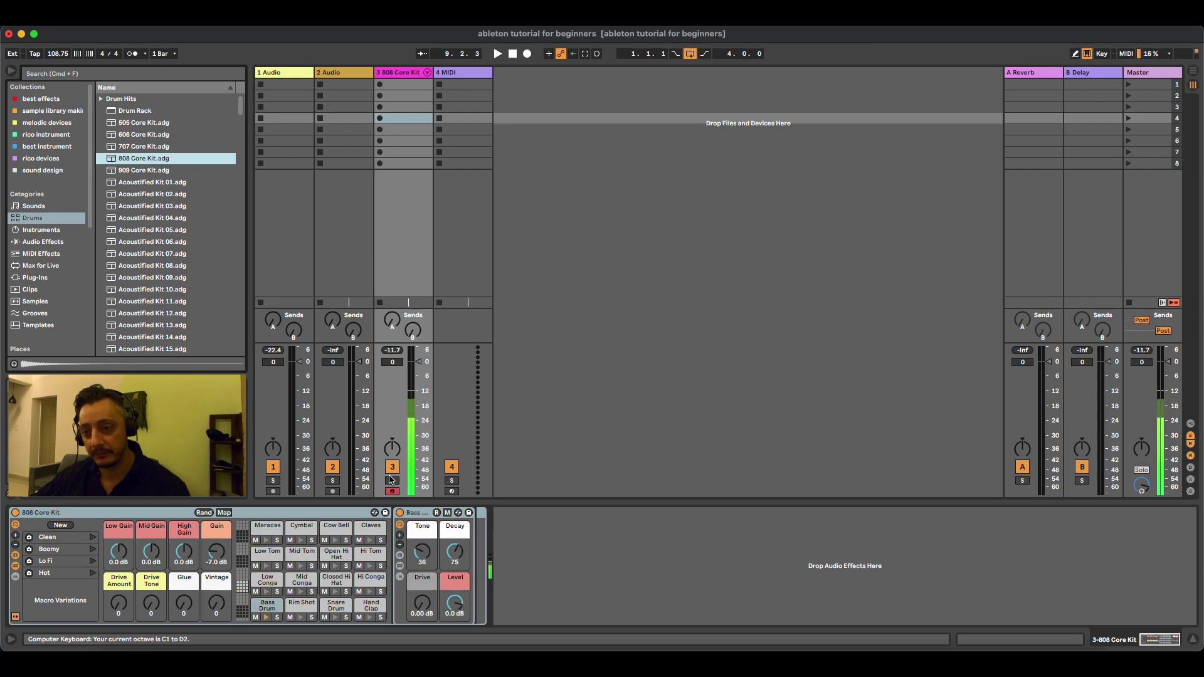
{"action": "key", "text": "s"}
{"action": "key", "text": "d"}
{"action": "key", "text": "f"}
{"action": "key", "text": "g"}
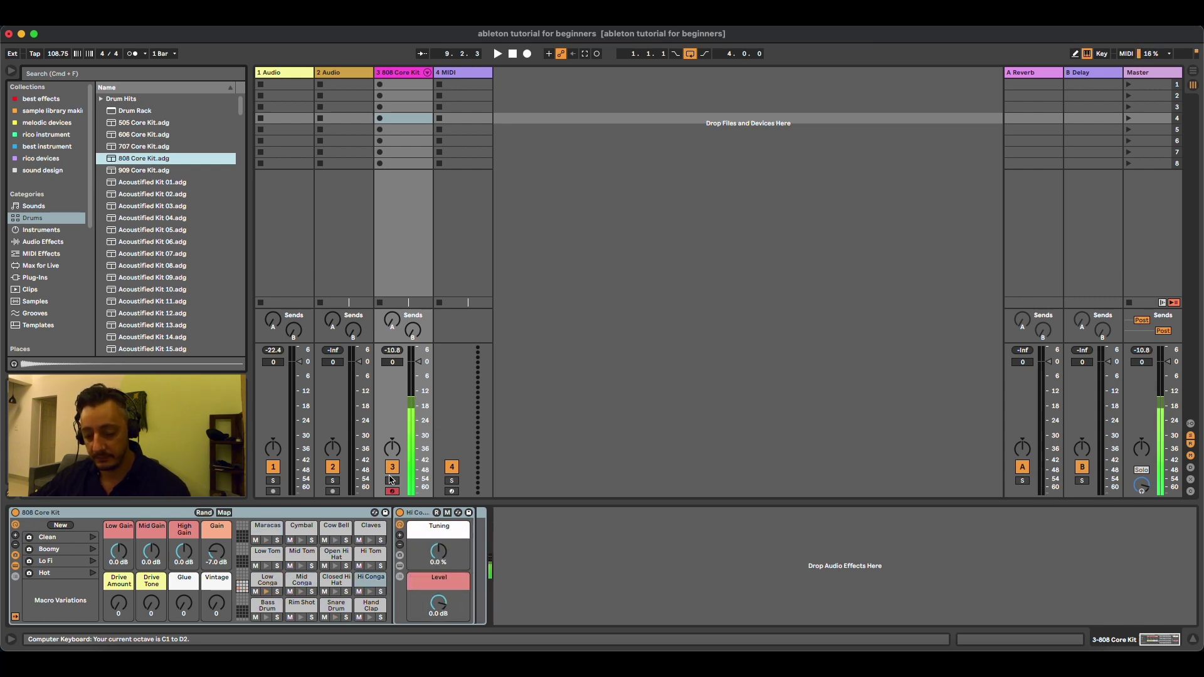
{"action": "key", "text": "f"}
{"action": "key", "text": "g"}
{"action": "key", "text": "s"}
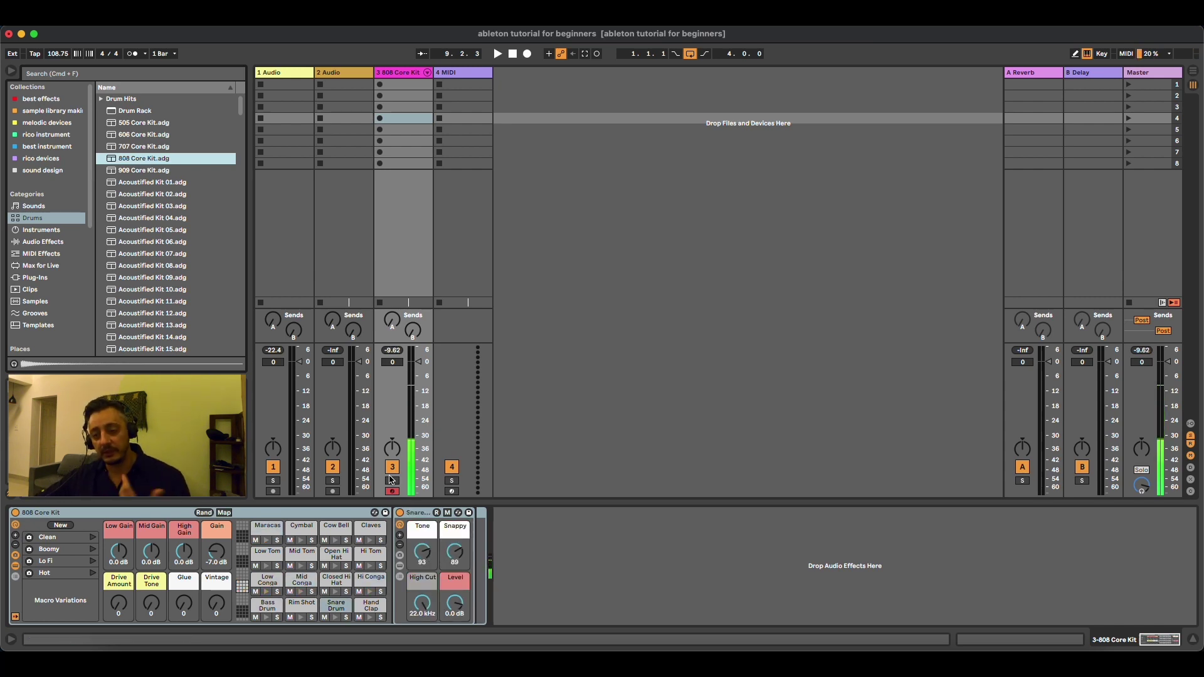
{"action": "key", "text": "a"}
{"action": "key", "text": "s"}
{"action": "key", "text": "d"}
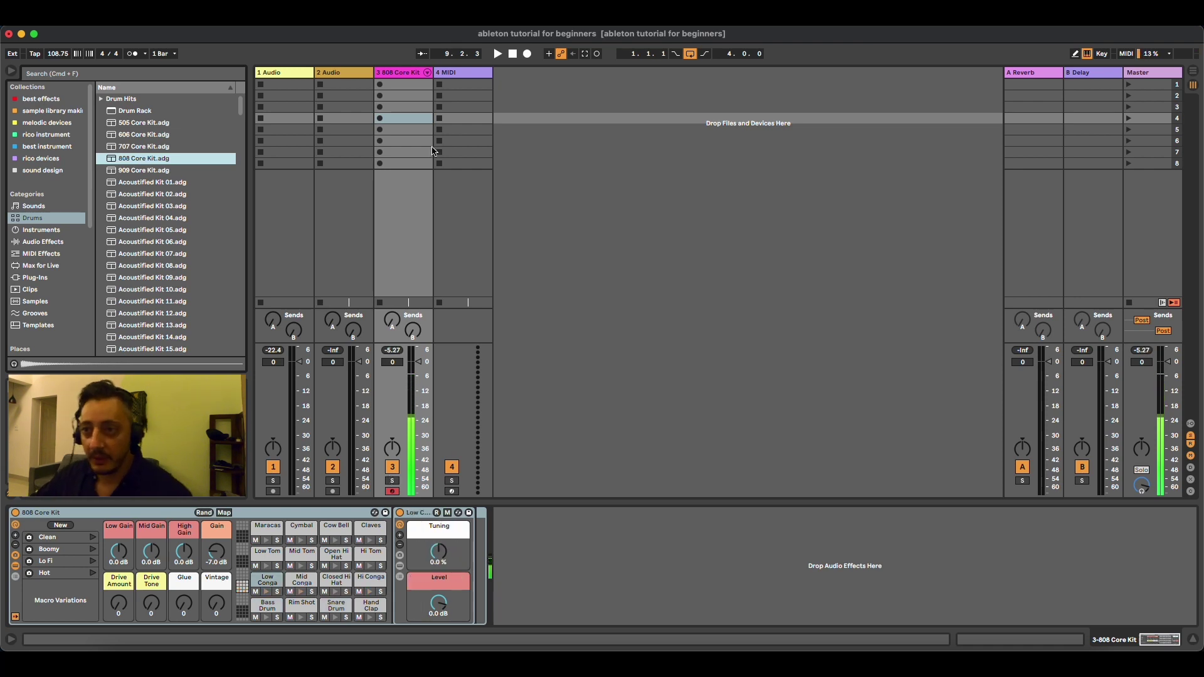
{"action": "left_click", "coordinate": [404, 88]}
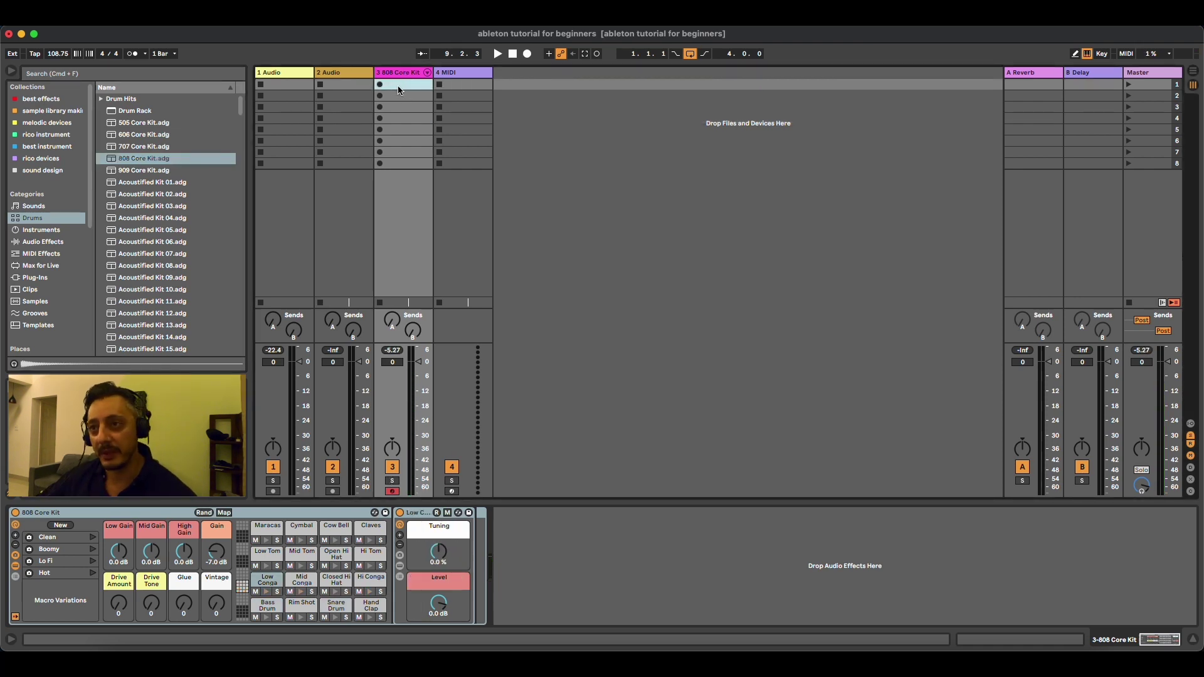
Create an empty MIDI clip in track 3's first slot and enlarge its note editor to show all drum rows
{"action": "double_click", "coordinate": [399, 88]}
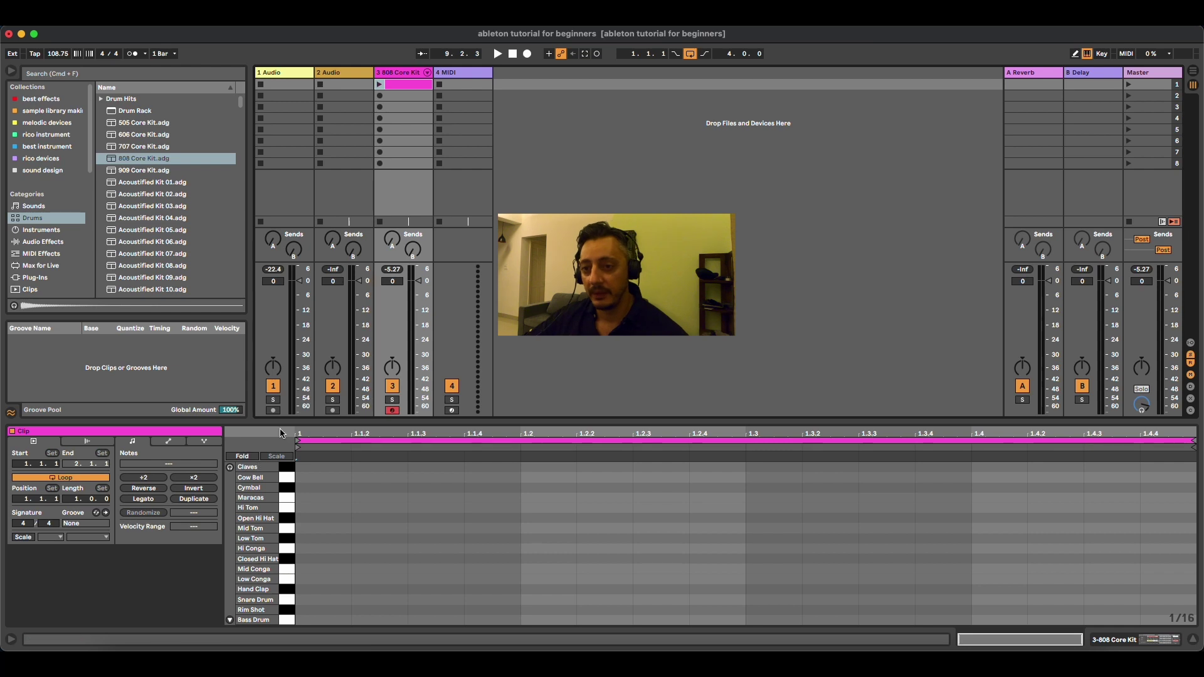
{"action": "left_click_drag", "start_coordinate": [282, 419], "coordinate": [283, 343]}
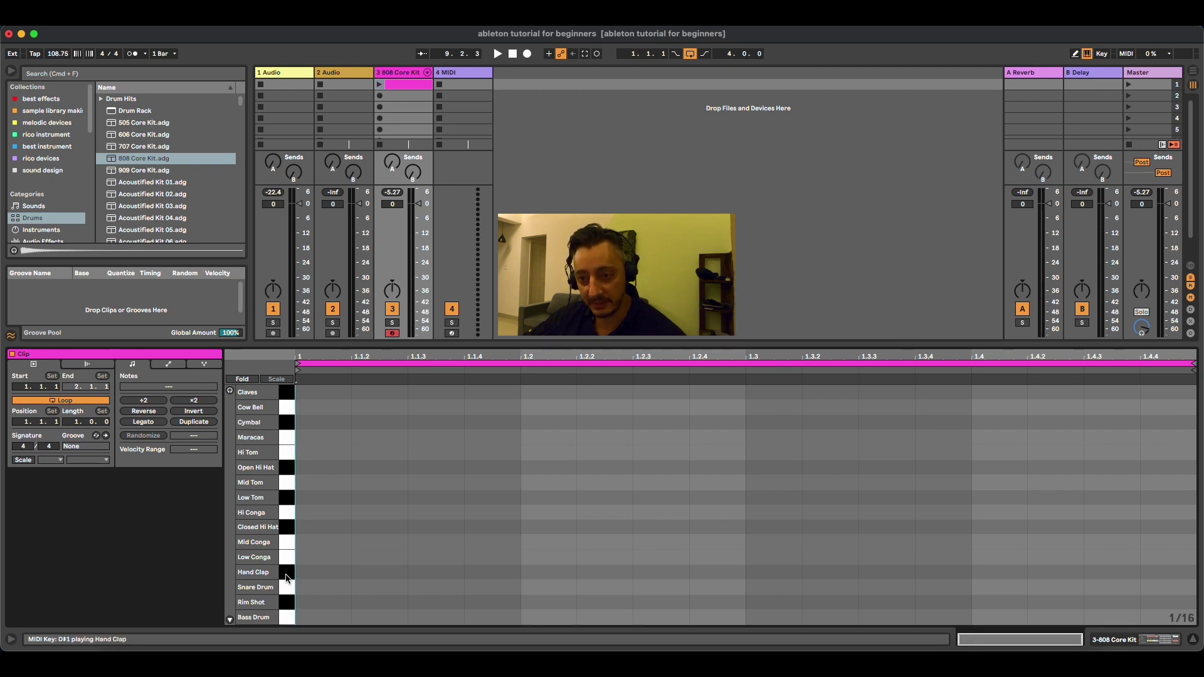
{"action": "key", "text": "shift+Tab"}
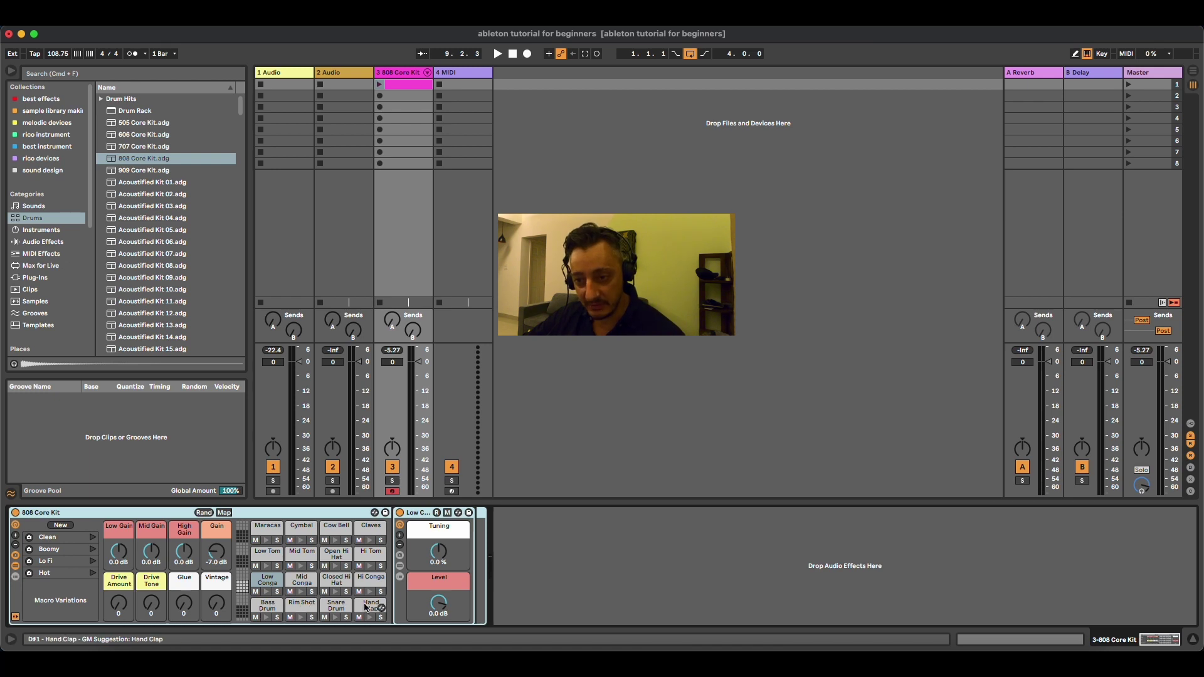
{"action": "key", "text": "shift+Tab"}
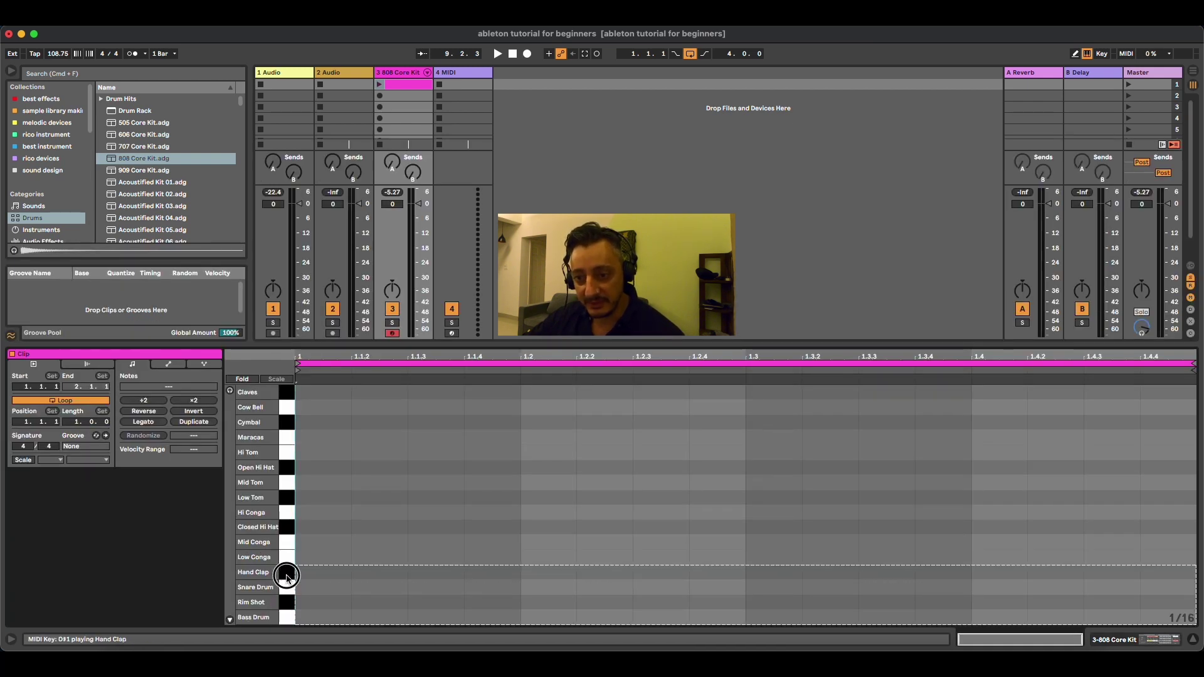
{"action": "key", "text": "shift+Tab"}
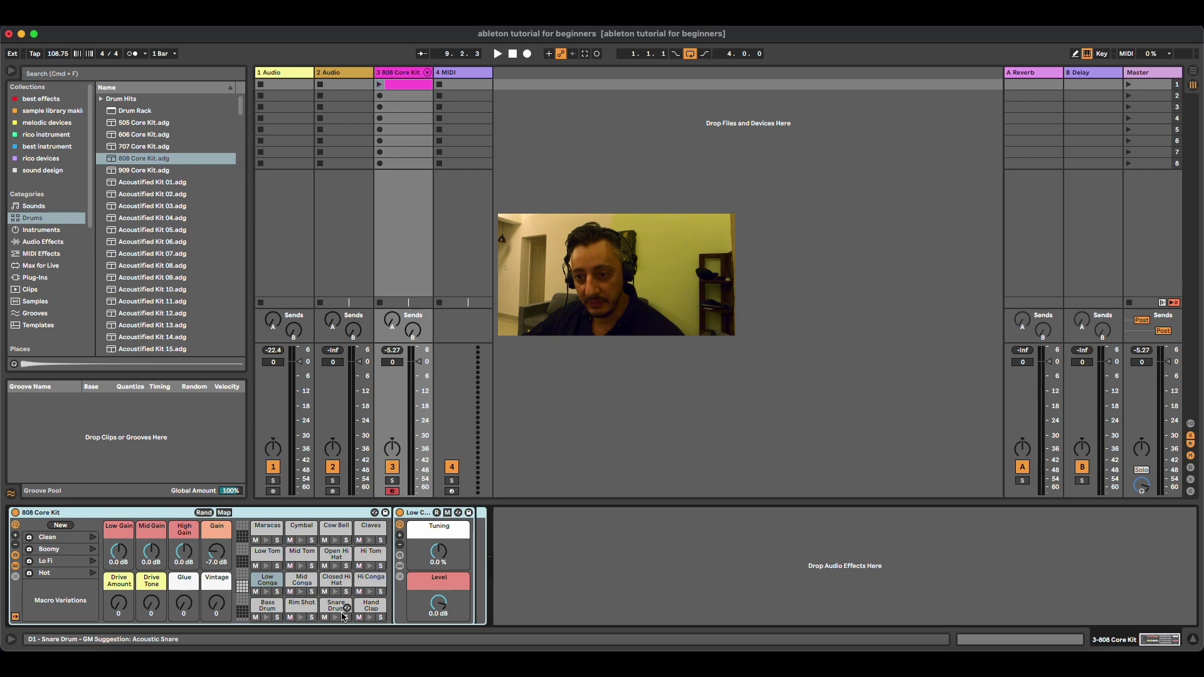
{"action": "key", "text": "shift+Tab"}
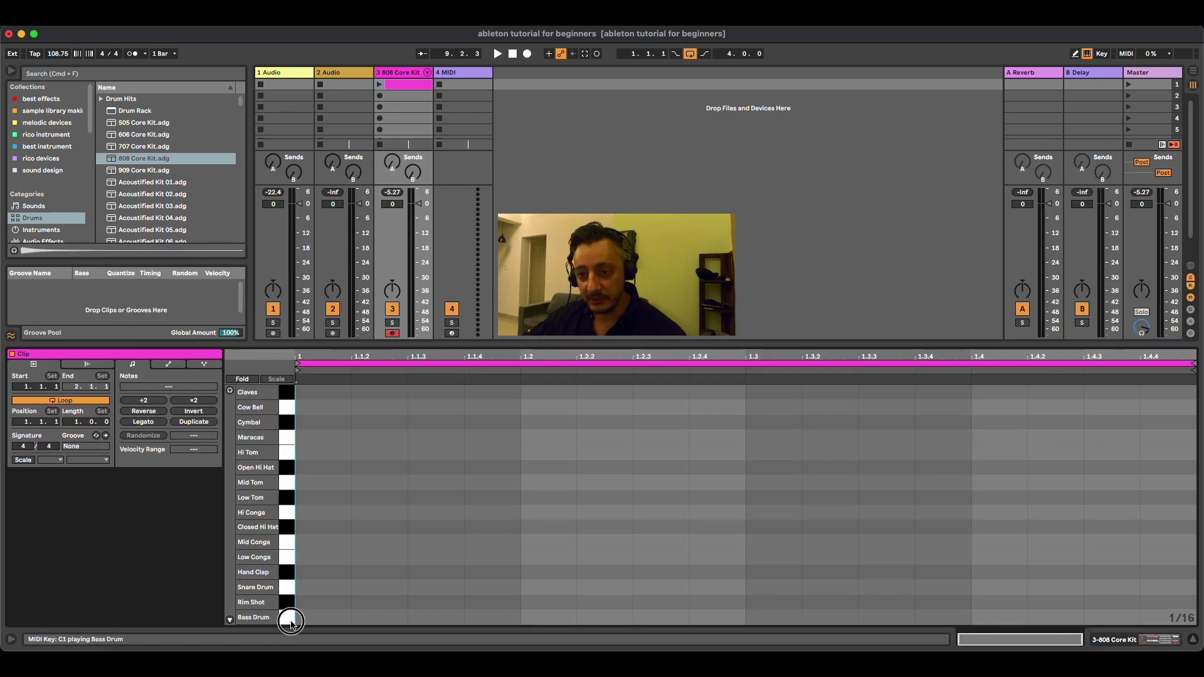
With note preview on, add Bass Drum hits on beats 1, 2, 3 and 4
{"action": "left_click", "coordinate": [230, 391]}
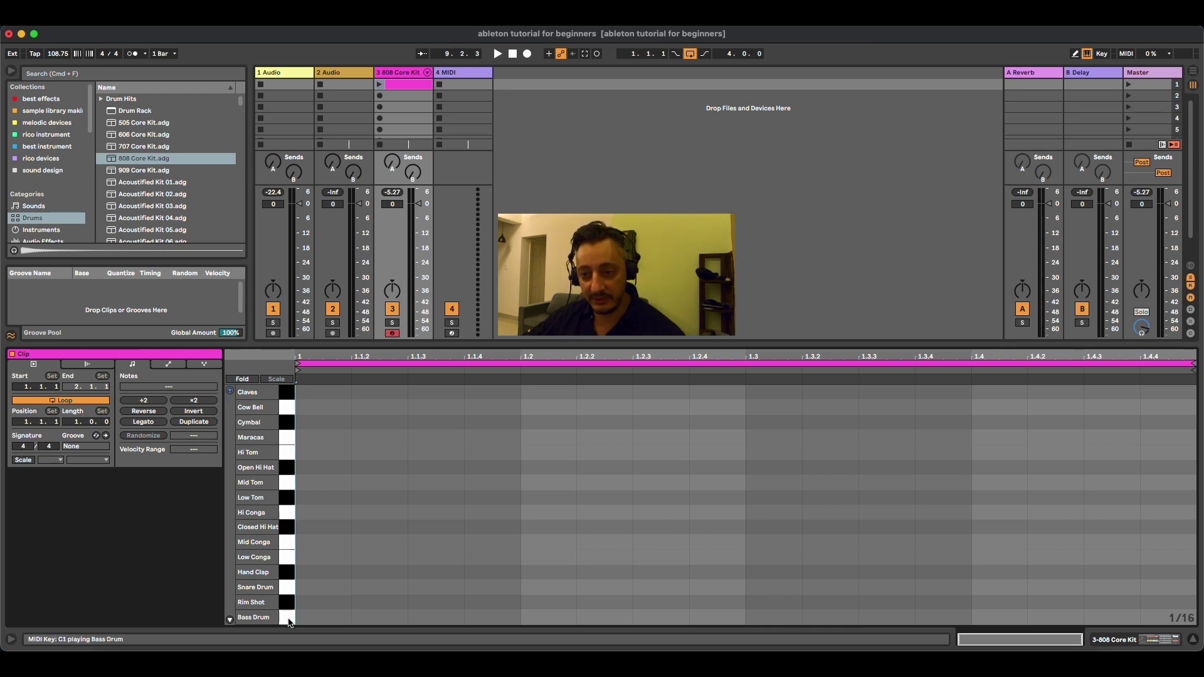
{"action": "left_click", "coordinate": [288, 619]}
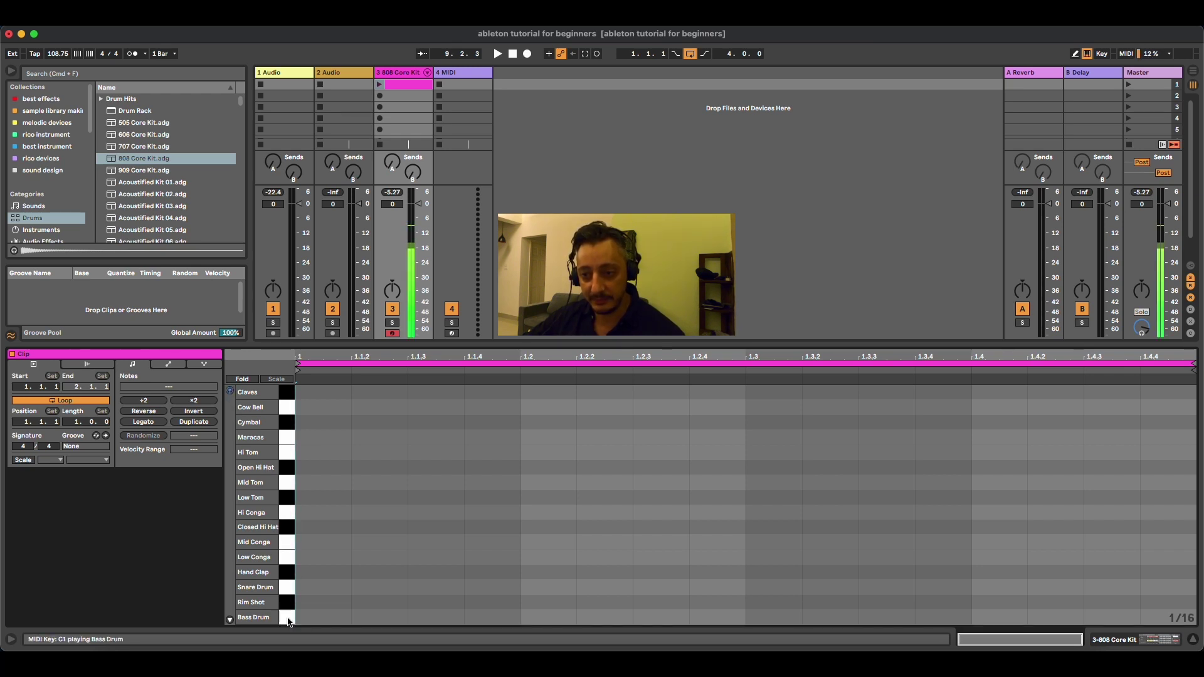
{"action": "double_click", "coordinate": [321, 618]}
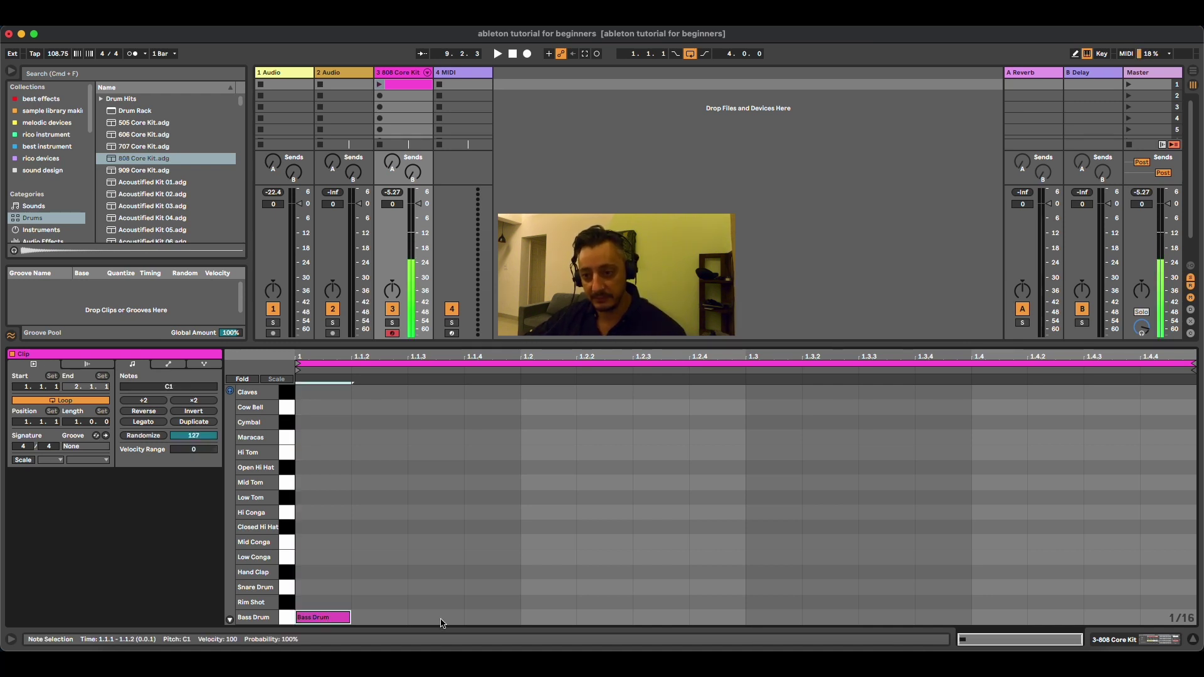
{"action": "double_click", "coordinate": [542, 618]}
{"action": "double_click", "coordinate": [762, 618]}
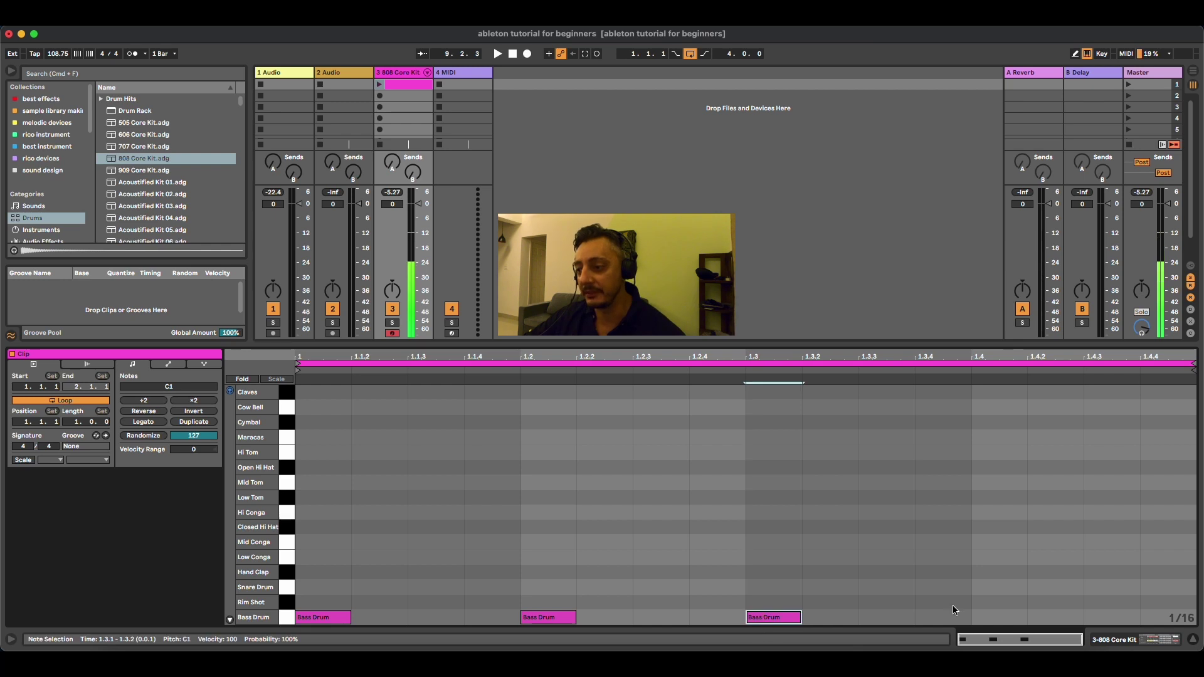
{"action": "double_click", "coordinate": [1010, 617]}
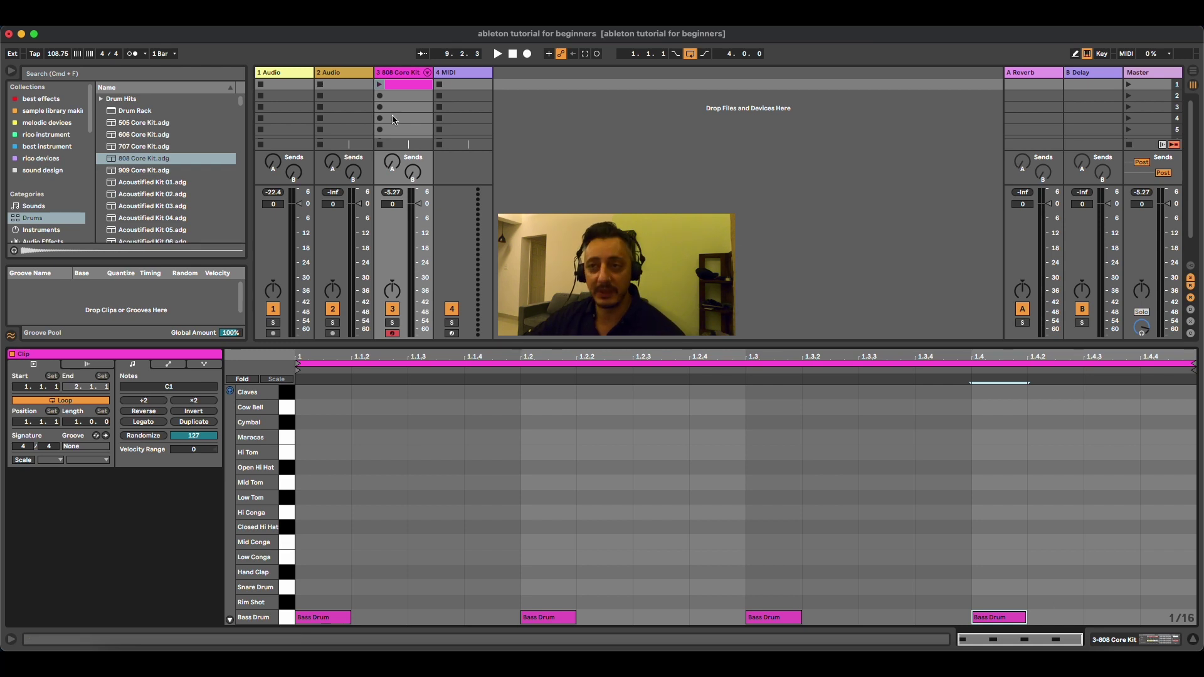
Launch the drum clip and set the tempo to 120 BPM
{"action": "left_click", "coordinate": [380, 85]}
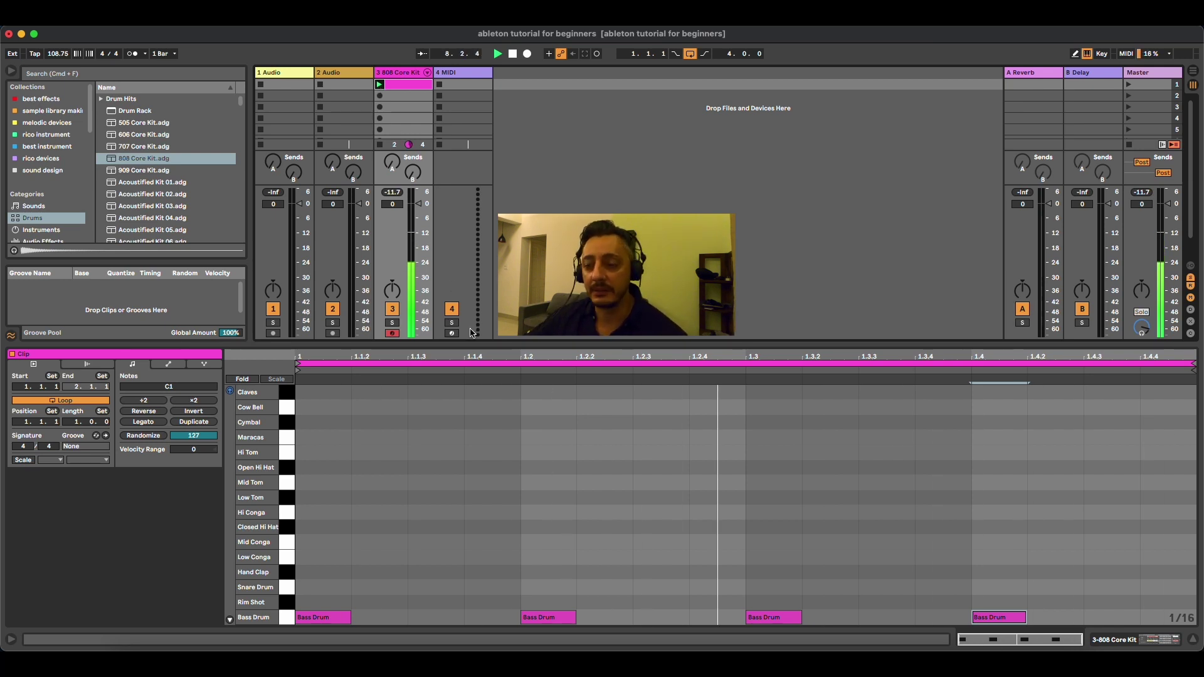
{"action": "left_click", "coordinate": [57, 54]}
{"action": "type", "text": "120"}
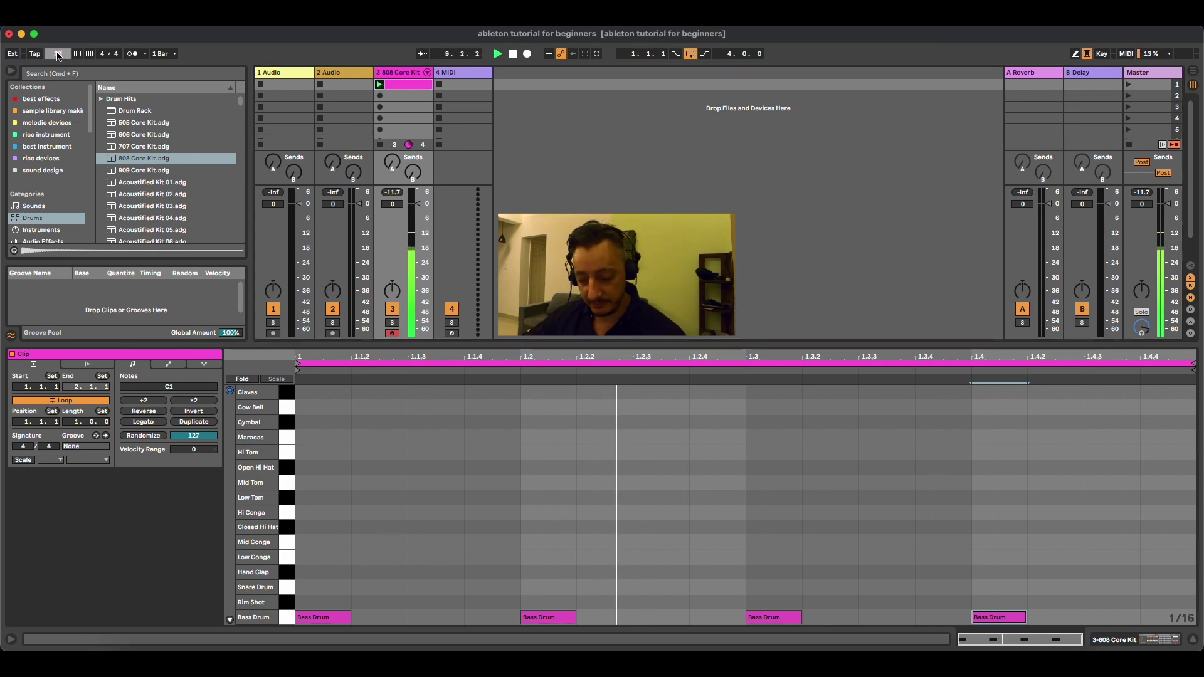
{"action": "key", "text": "Return"}
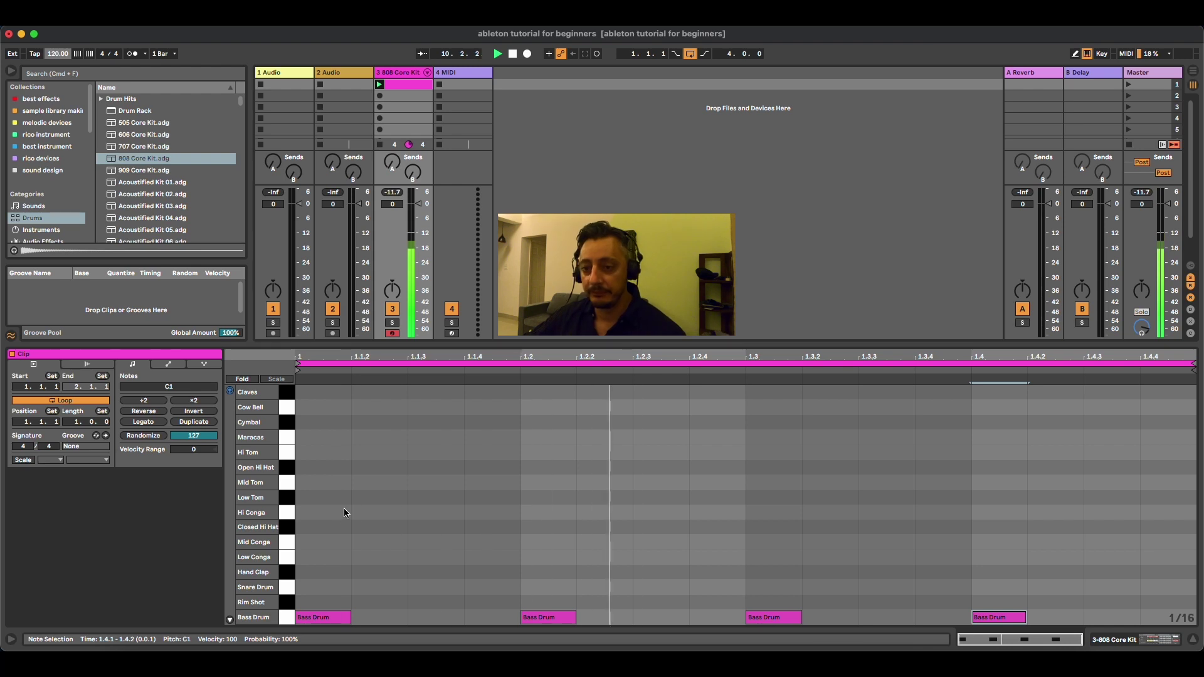
Add Hand Clap hits at beat 2 and 1.3.3, and draw eighth-note Closed Hi Hats across the bar
{"action": "double_click", "coordinate": [548, 572]}
{"action": "double_click", "coordinate": [899, 573]}
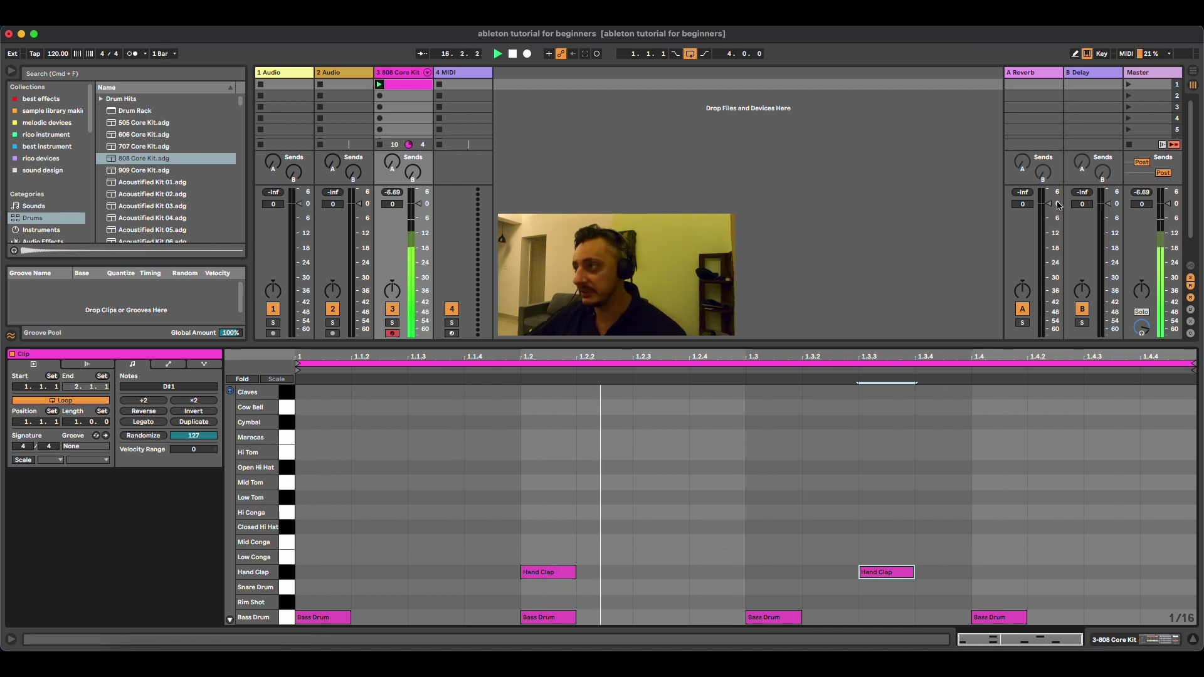
{"action": "left_click", "coordinate": [1075, 54]}
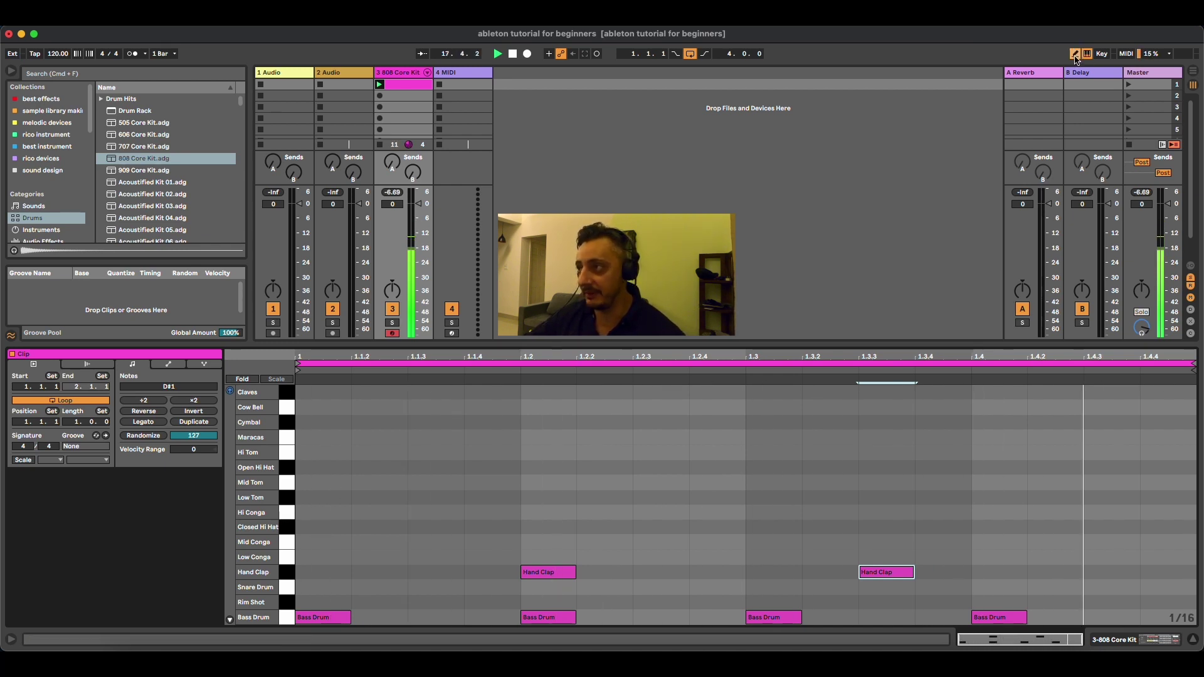
{"action": "left_click", "coordinate": [317, 527]}
{"action": "left_click", "coordinate": [436, 527]}
{"action": "left_click", "coordinate": [547, 527]}
{"action": "left_click", "coordinate": [659, 527]}
{"action": "left_click", "coordinate": [768, 527]}
{"action": "left_click", "coordinate": [884, 527]}
{"action": "left_click", "coordinate": [997, 527]}
{"action": "left_click", "coordinate": [1112, 525]}
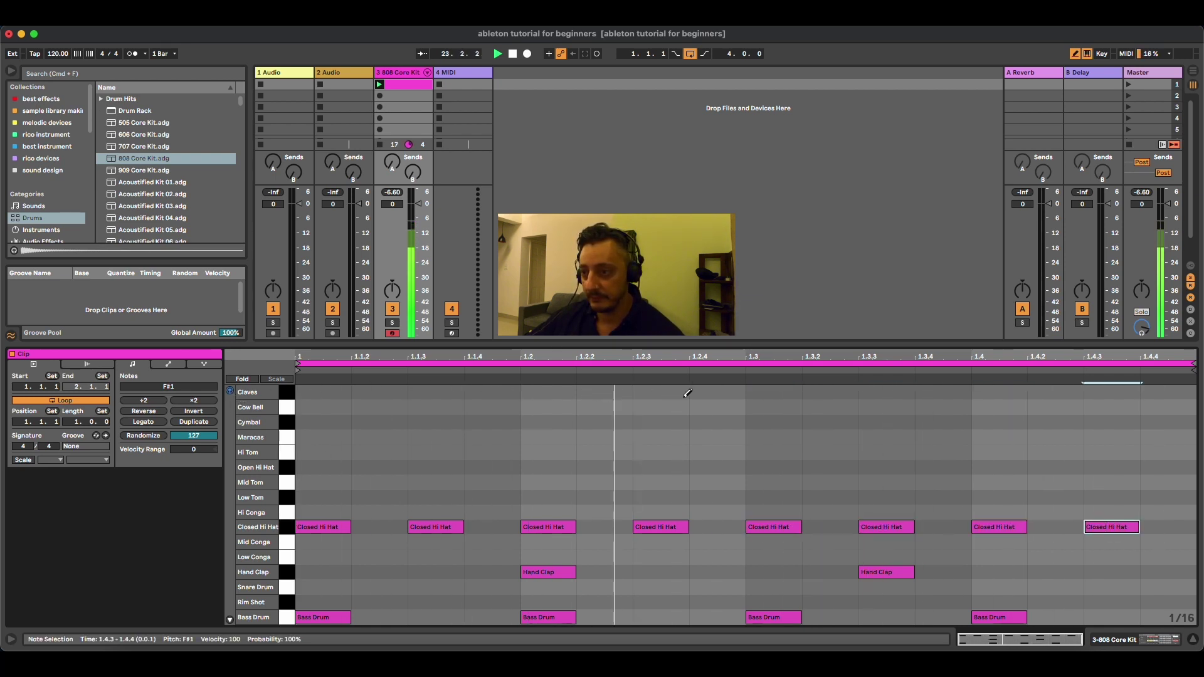
Draw a Claves hit at 1.2.4 and an Open Hi Hat at 1.4.2, then show the Drum Rack device
{"action": "left_click", "coordinate": [734, 393]}
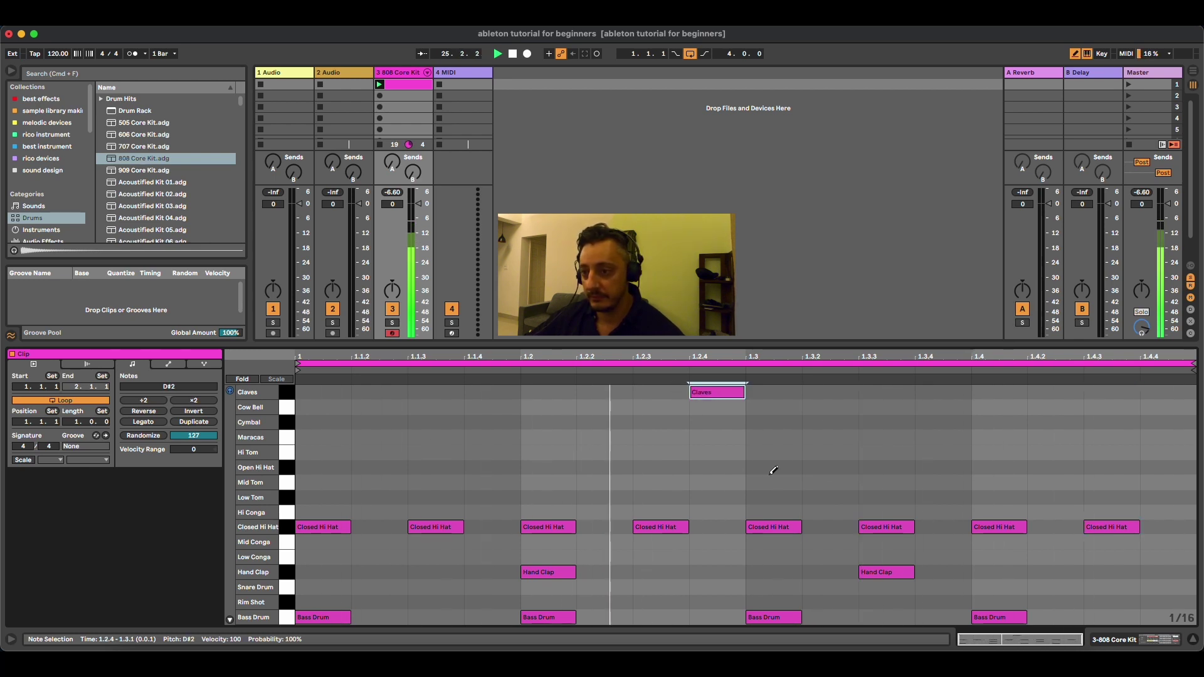
{"action": "left_click", "coordinate": [1066, 468]}
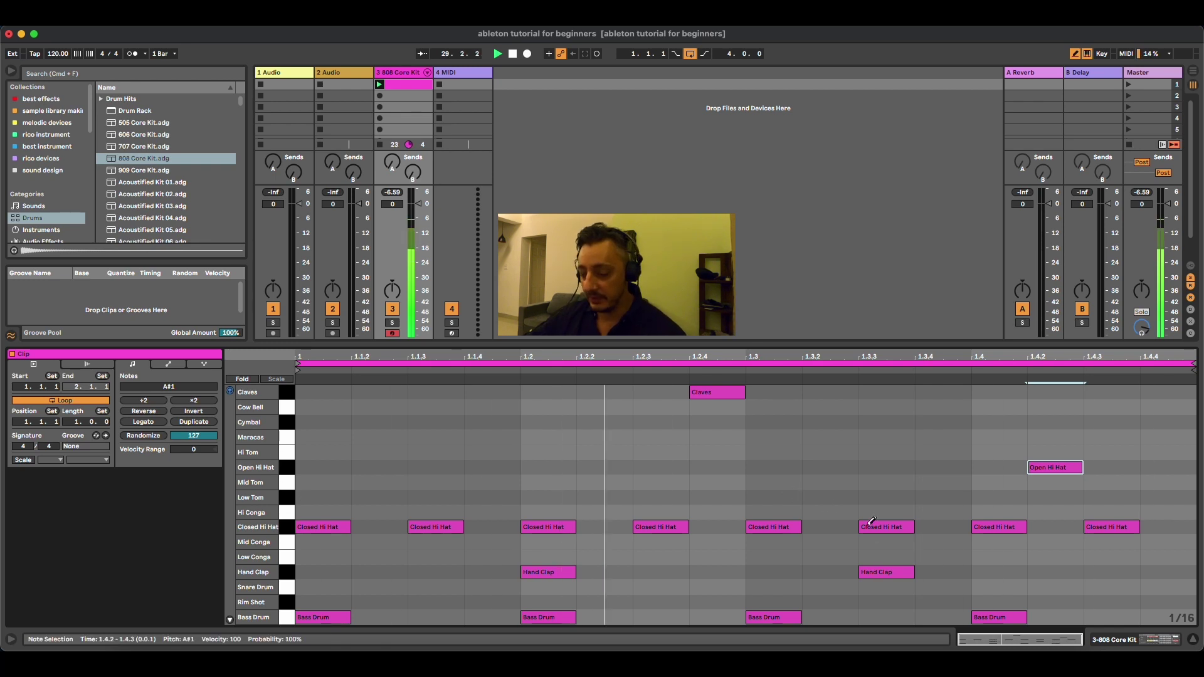
{"action": "key", "text": "shift+Tab"}
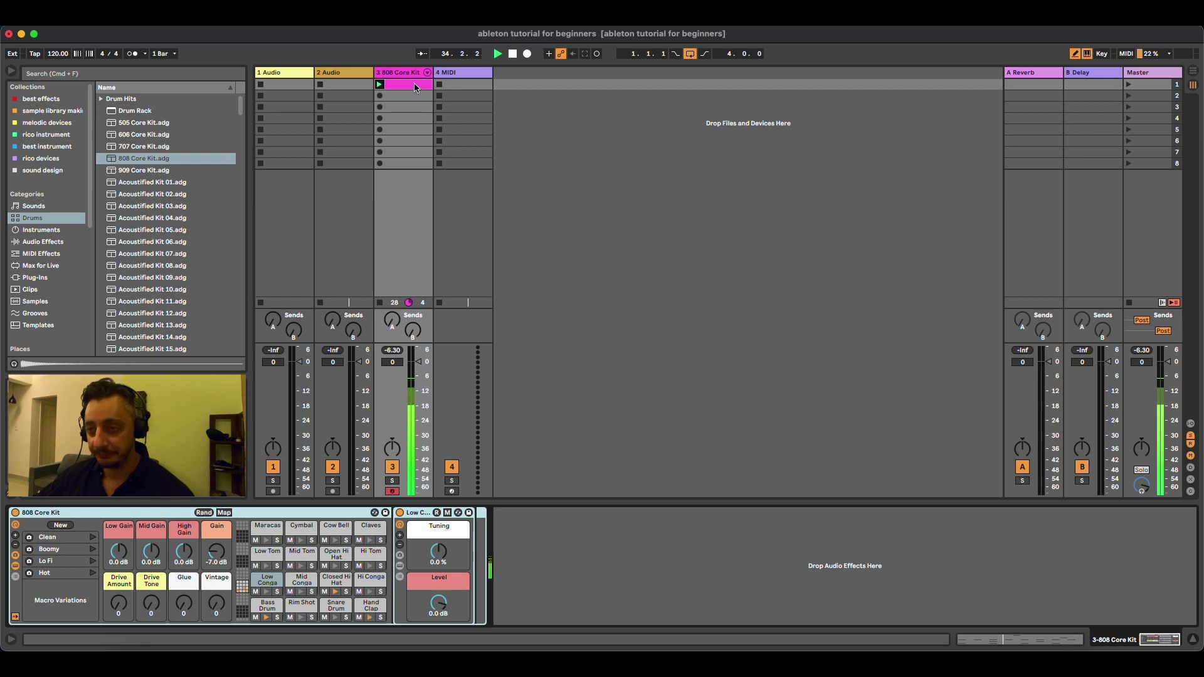
Mute the Bass Drum and Hand Clap pads in the Drum Rack and collapse Macro Variations
{"action": "left_click", "coordinate": [278, 618]}
{"action": "left_click", "coordinate": [278, 619]}
{"action": "left_click", "coordinate": [256, 617]}
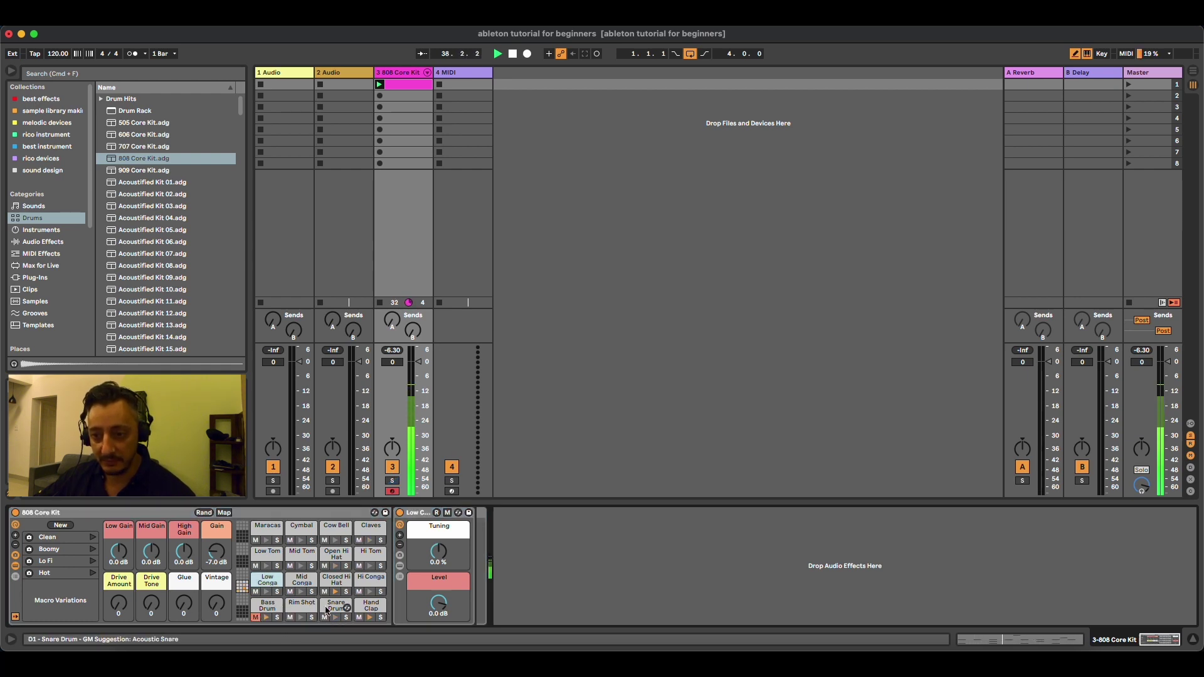
{"action": "left_click", "coordinate": [359, 618]}
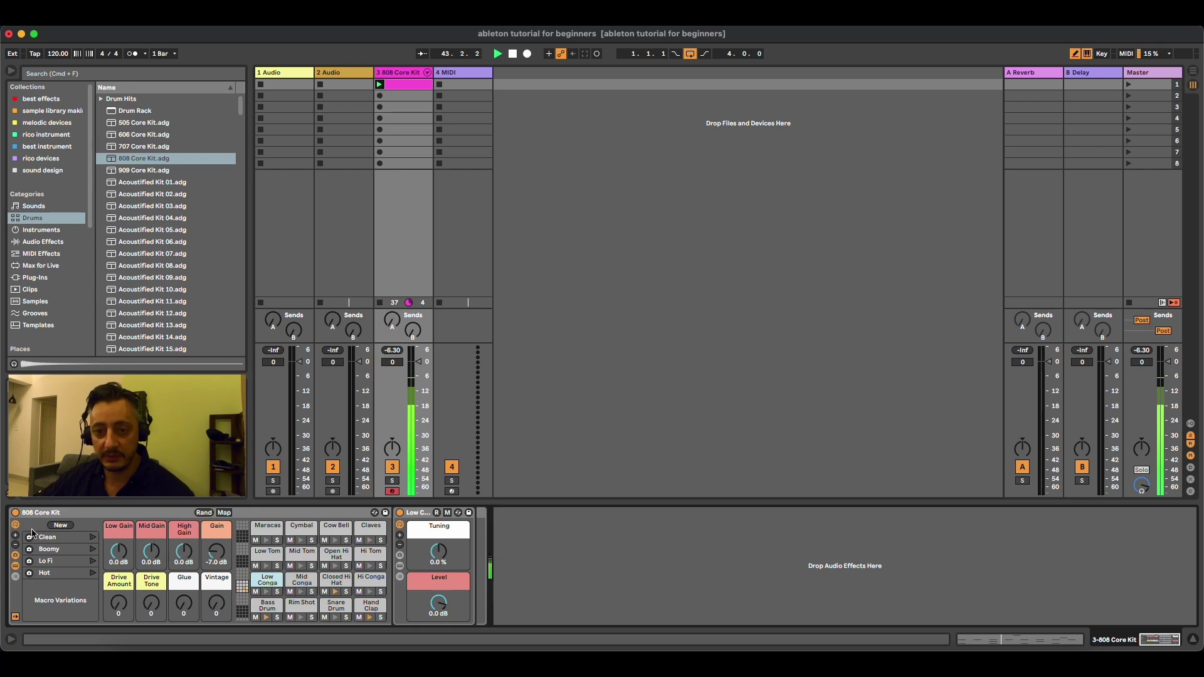
{"action": "left_click", "coordinate": [15, 557]}
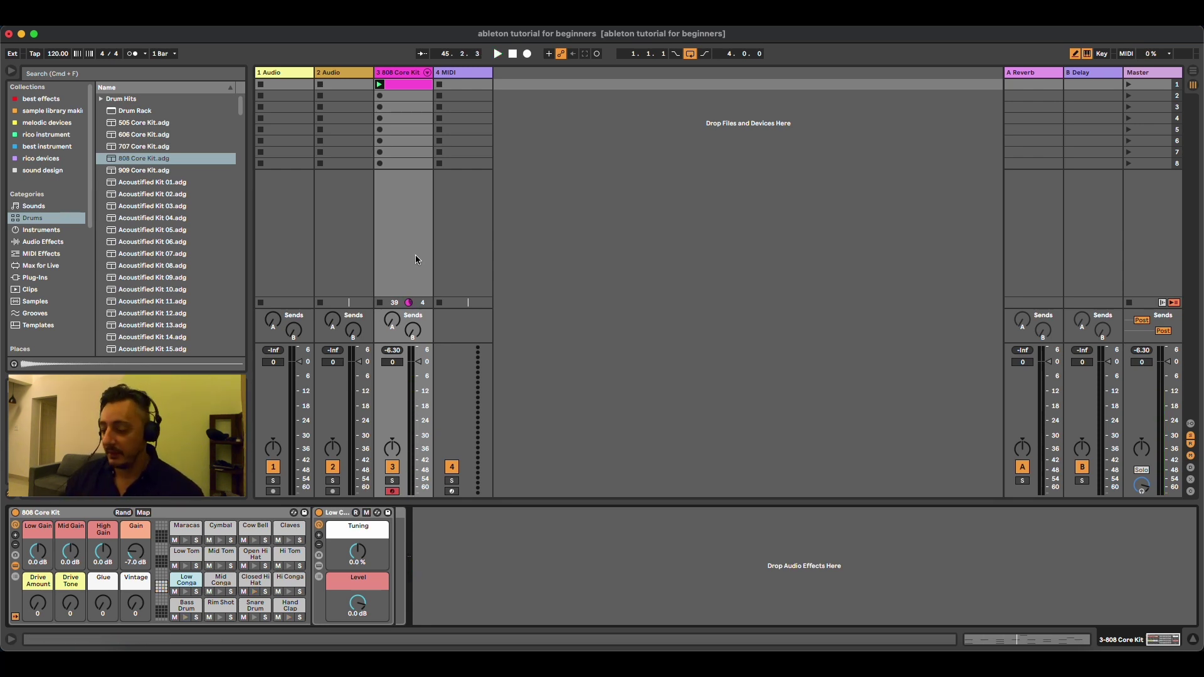
Copy the drum clip into track 3's second slot
{"action": "left_click", "coordinate": [403, 86]}
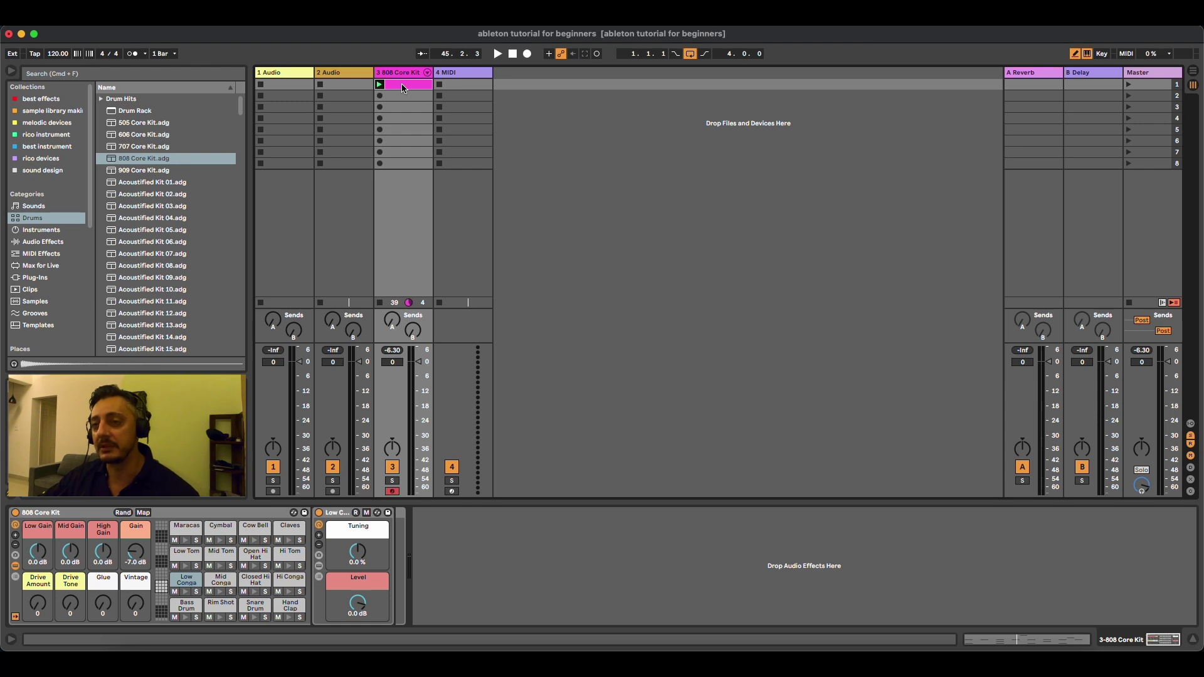
{"action": "double_click", "coordinate": [402, 88]}
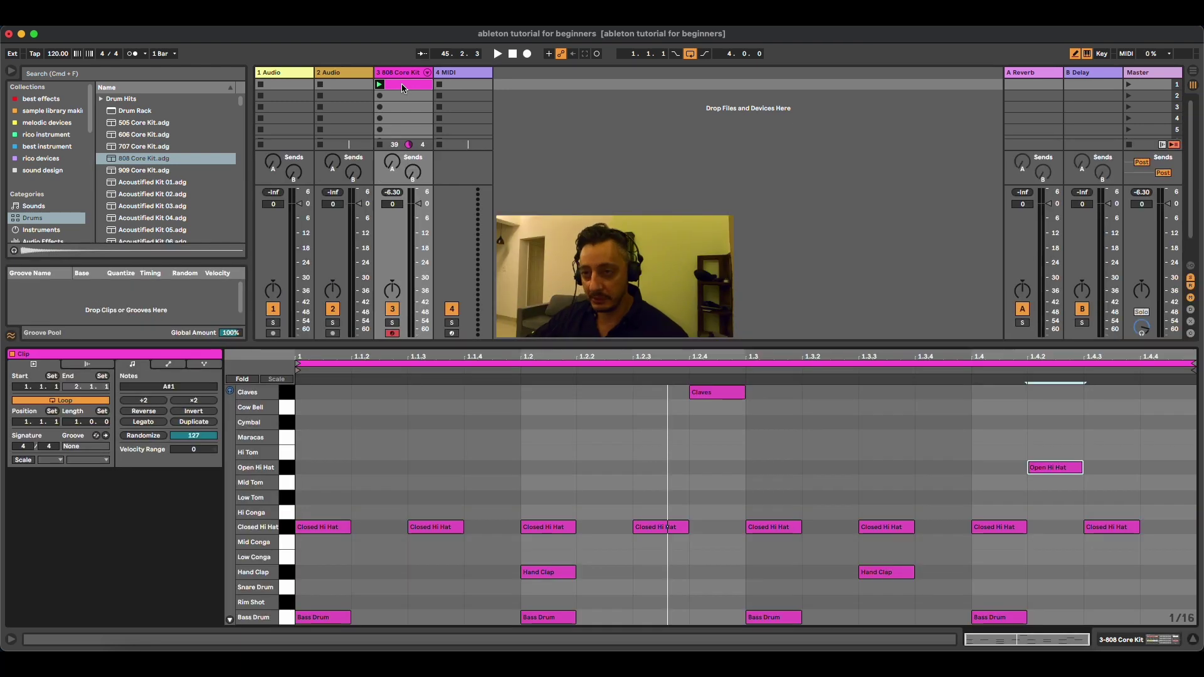
{"action": "right_click", "coordinate": [402, 87]}
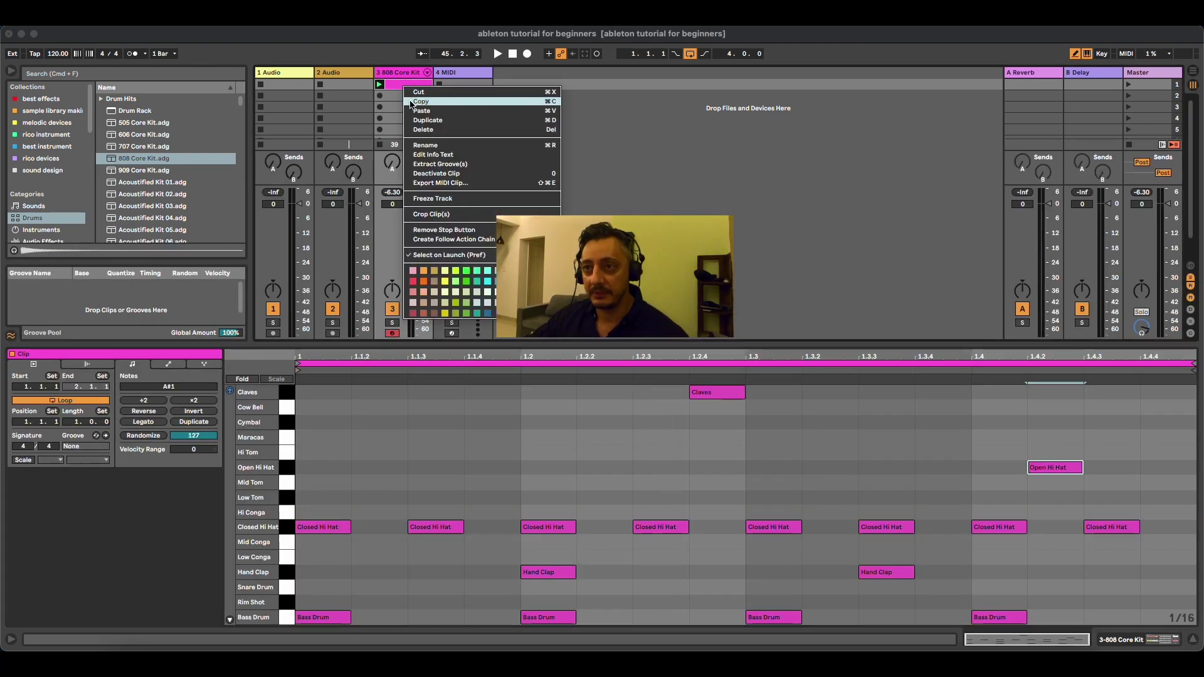
{"action": "left_click", "coordinate": [417, 101]}
{"action": "left_click", "coordinate": [397, 108]}
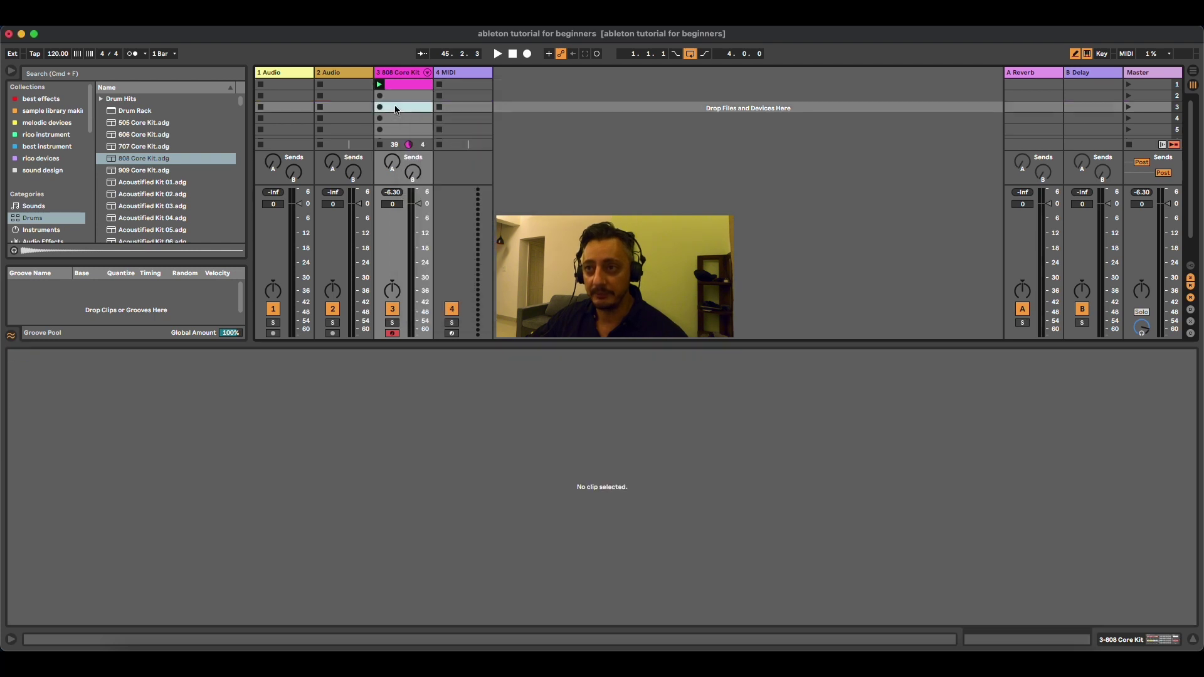
{"action": "left_click", "coordinate": [397, 97]}
{"action": "right_click", "coordinate": [396, 97]}
{"action": "left_click", "coordinate": [407, 101]}
In the copy, delete the Bass Drum hits at 1.1, 1.3 and 1.4
{"action": "double_click", "coordinate": [399, 95]}
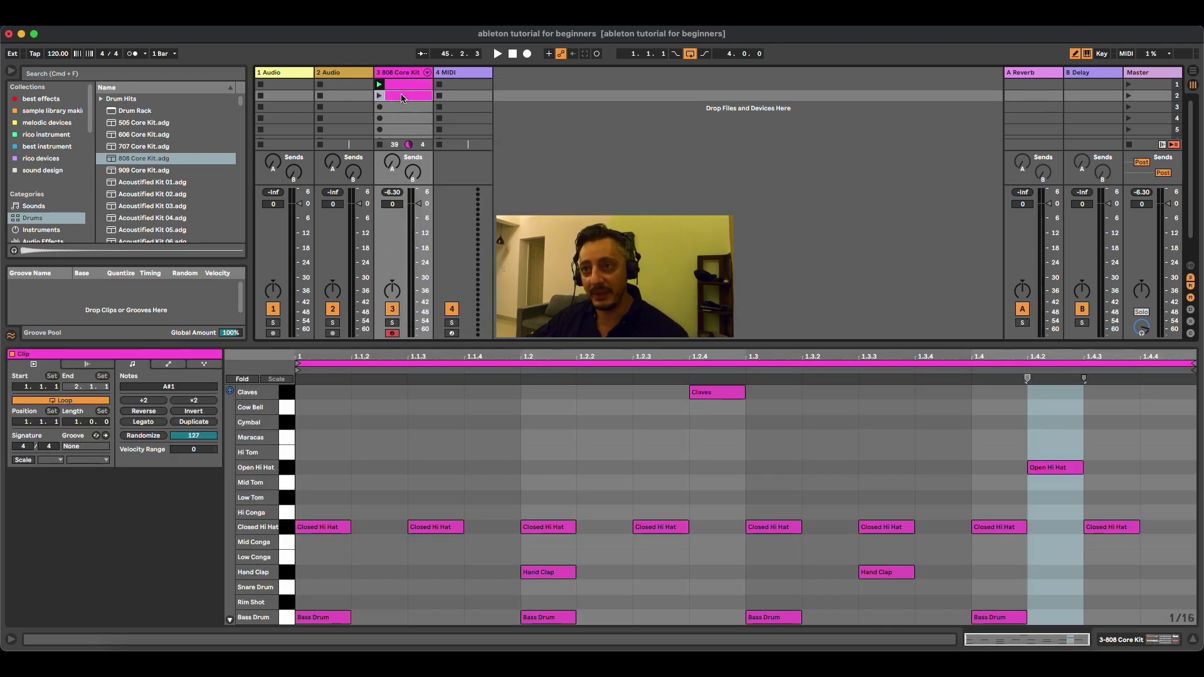
{"action": "left_click", "coordinate": [400, 95]}
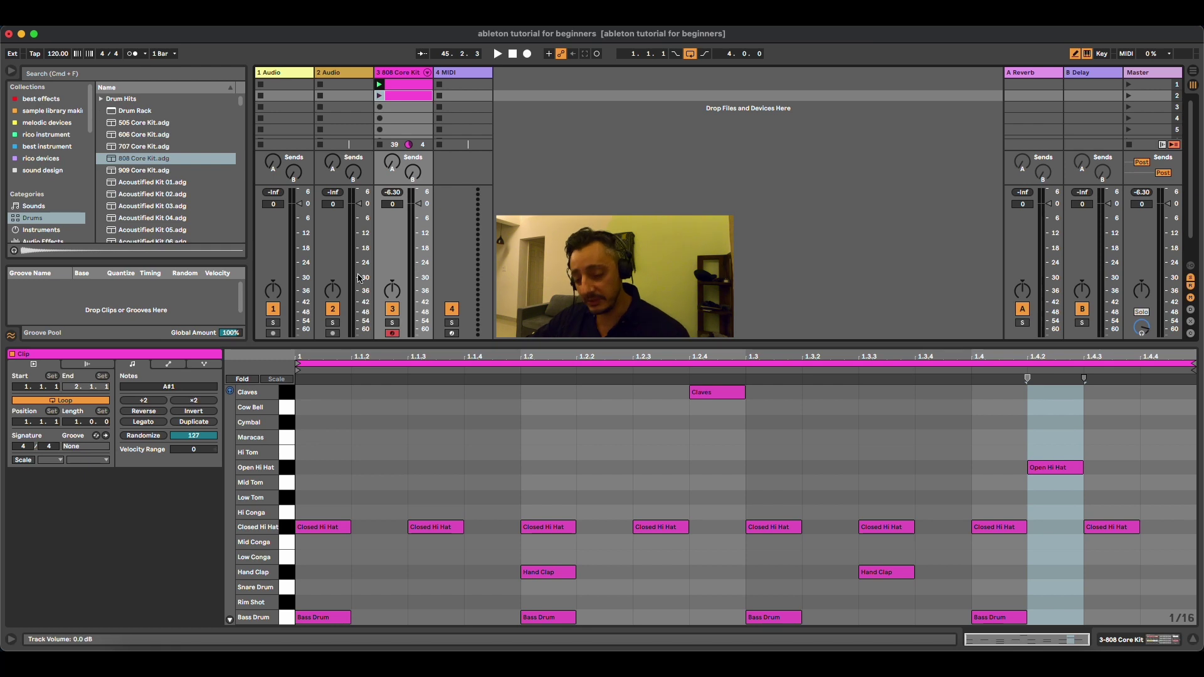
{"action": "left_click", "coordinate": [312, 615]}
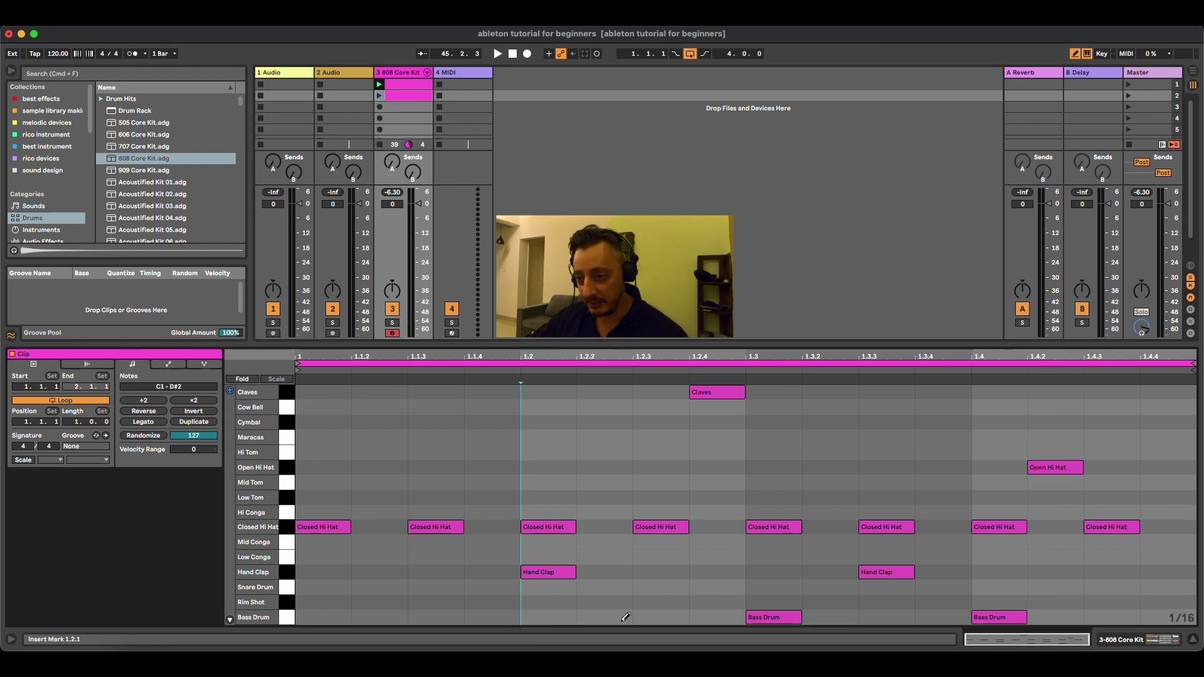
{"action": "left_click", "coordinate": [773, 617]}
{"action": "left_click", "coordinate": [1001, 617]}
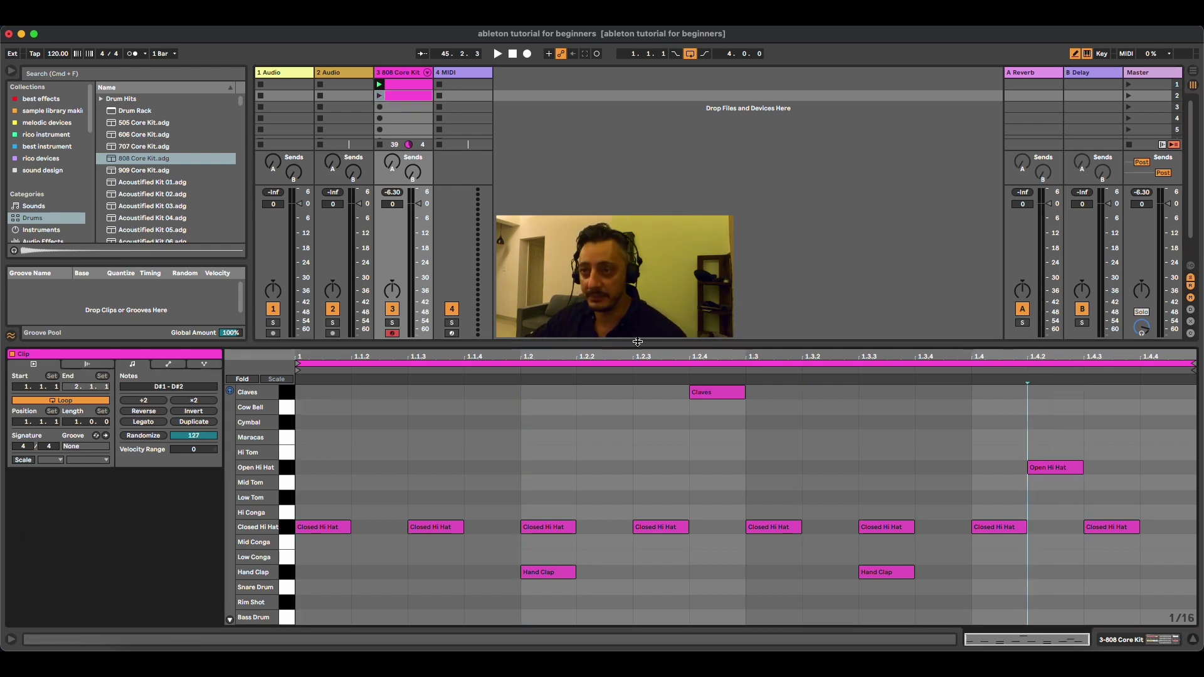
Launch the original full drum clip, then the kick-less copy
{"action": "left_click", "coordinate": [394, 86]}
{"action": "left_click", "coordinate": [379, 84]}
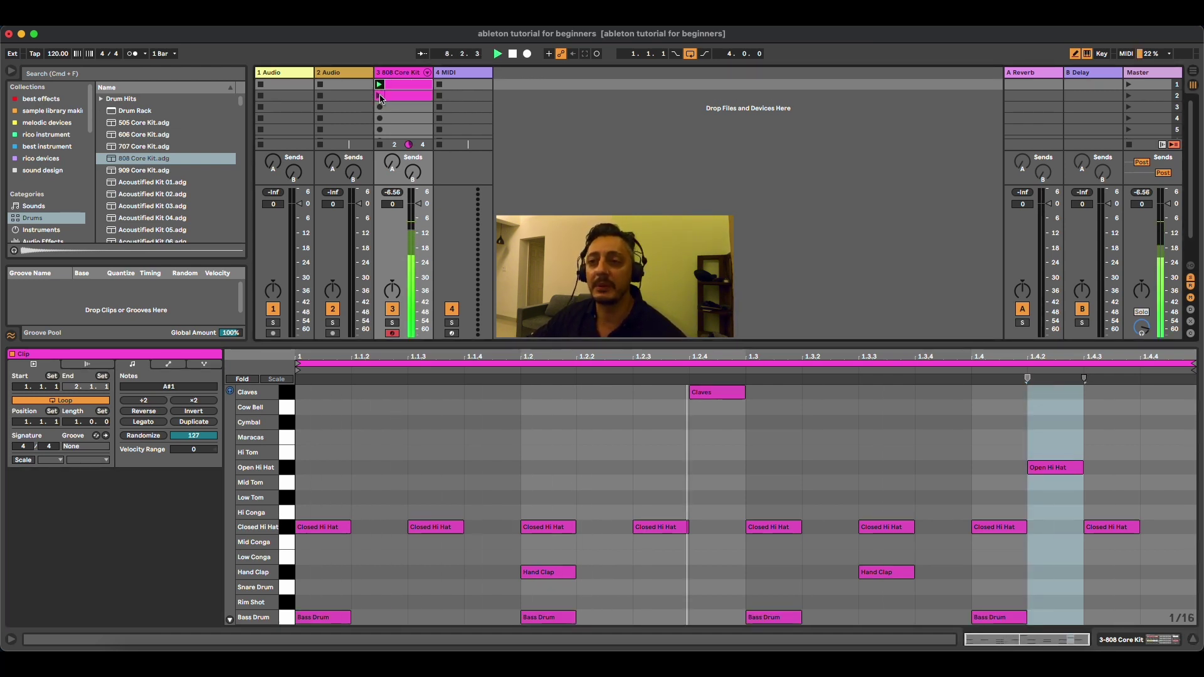
{"action": "left_click", "coordinate": [380, 96]}
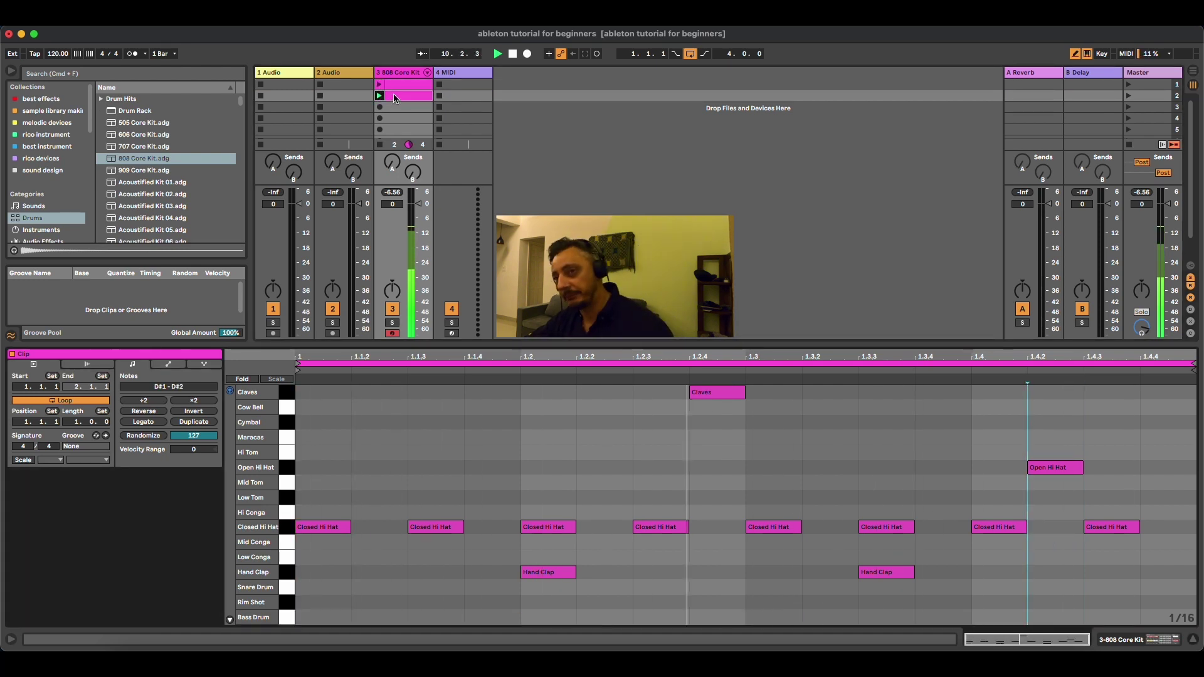
Copy the kick-less clip into track 3's third slot
{"action": "right_click", "coordinate": [395, 98]}
{"action": "left_click", "coordinate": [409, 115]}
{"action": "right_click", "coordinate": [398, 107]}
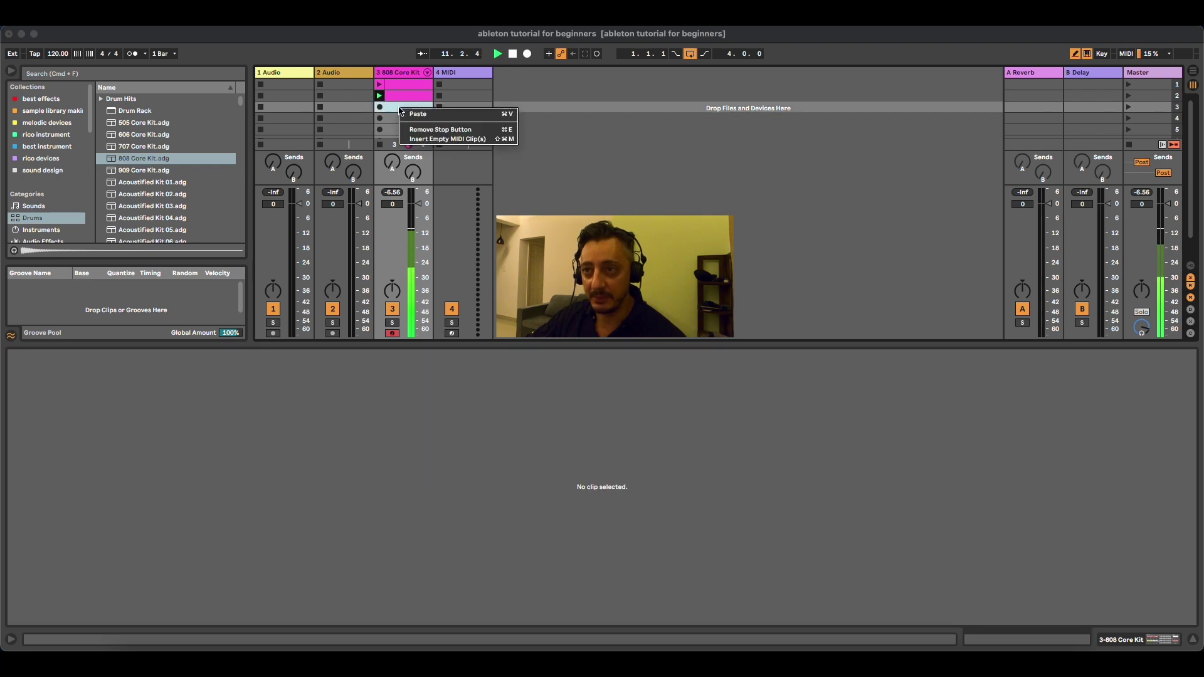
{"action": "left_click", "coordinate": [401, 113]}
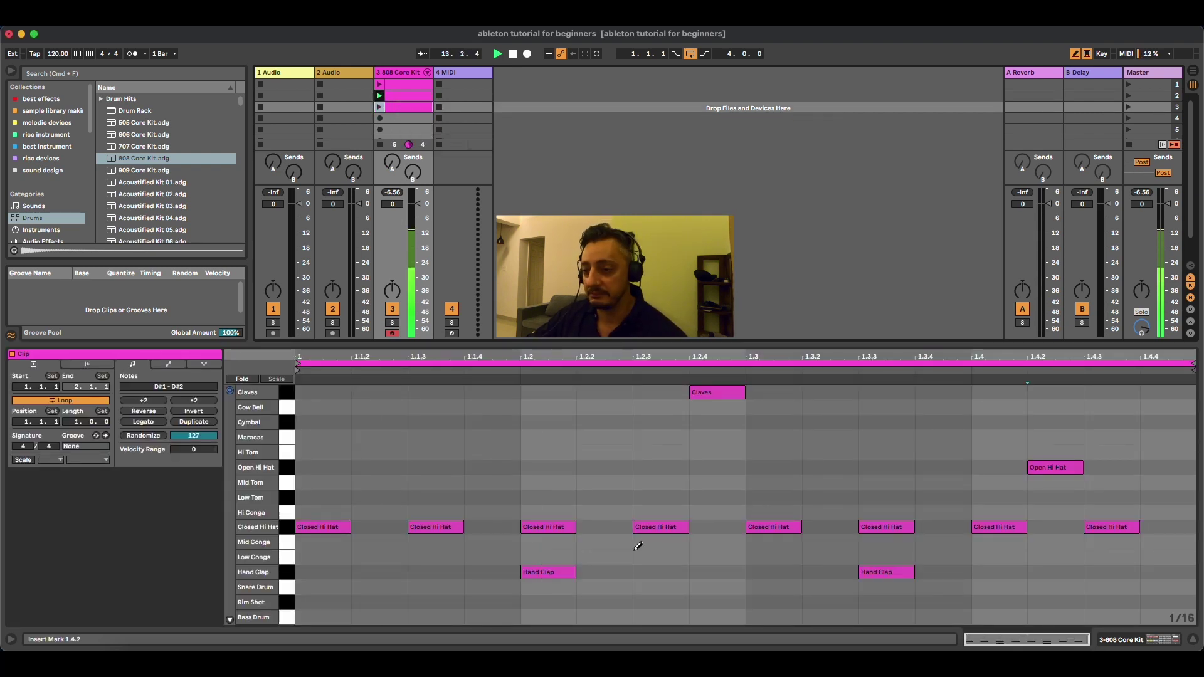
Delete its Hand Clap hits at 1.2 and 1.3.3, launch it, then relaunch the full drum clip
{"action": "left_click", "coordinate": [548, 571]}
{"action": "left_click", "coordinate": [886, 572]}
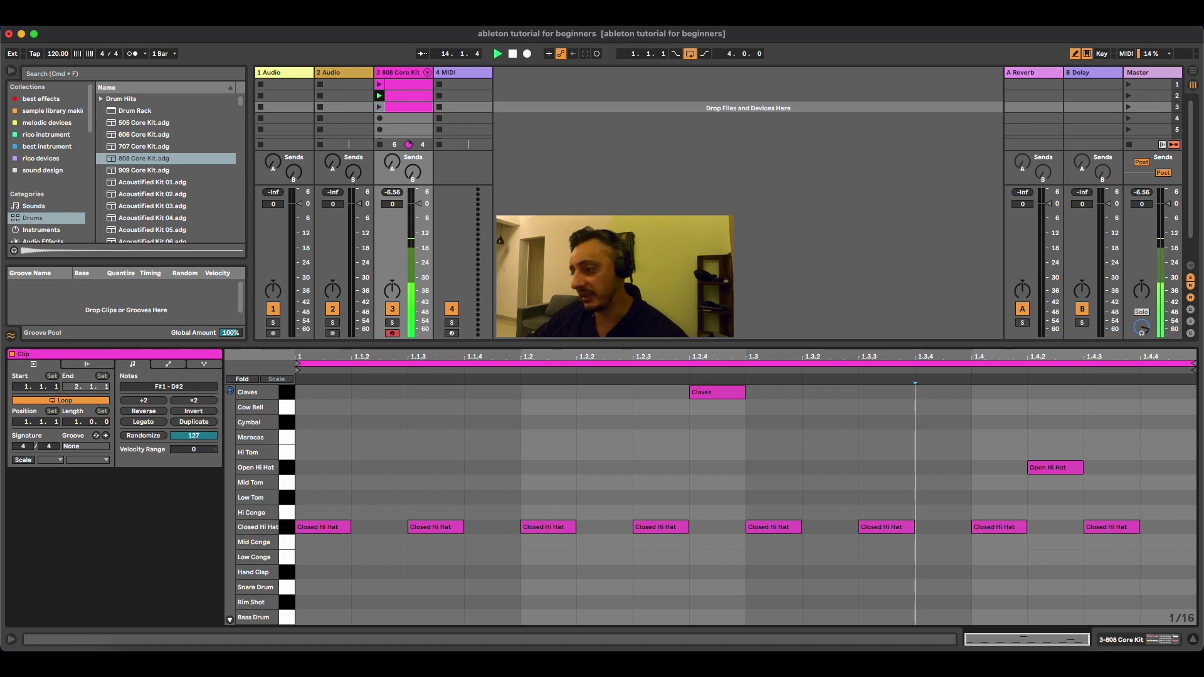
{"action": "left_click", "coordinate": [379, 108]}
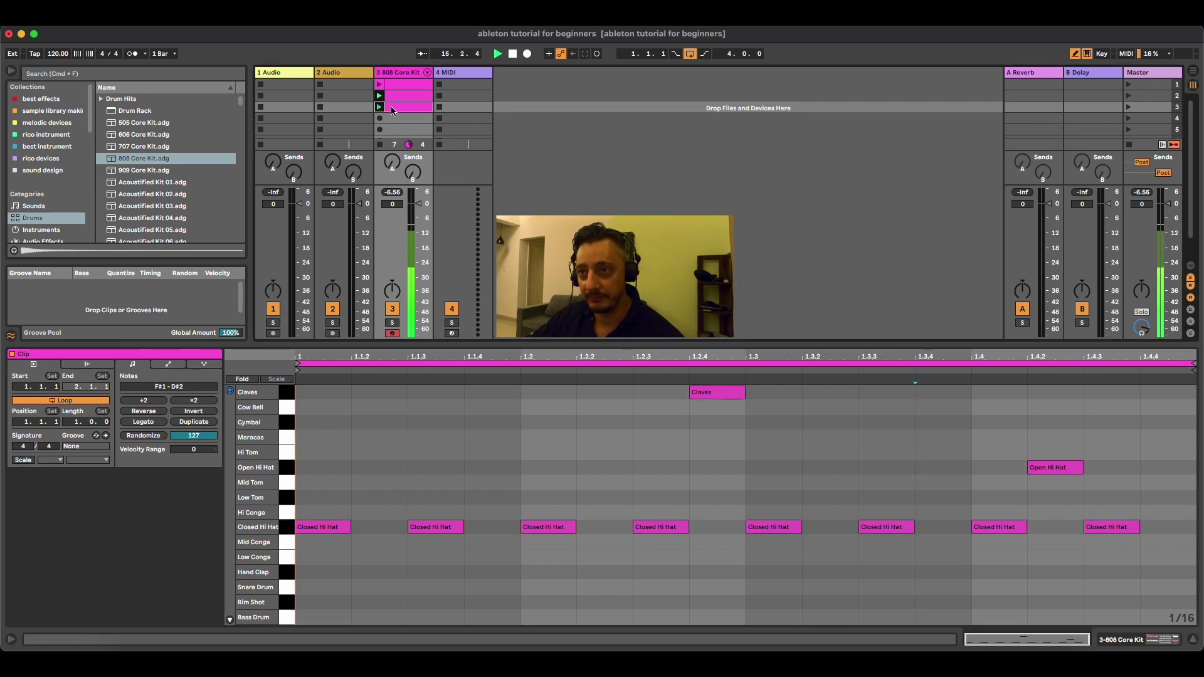
{"action": "left_click", "coordinate": [394, 110]}
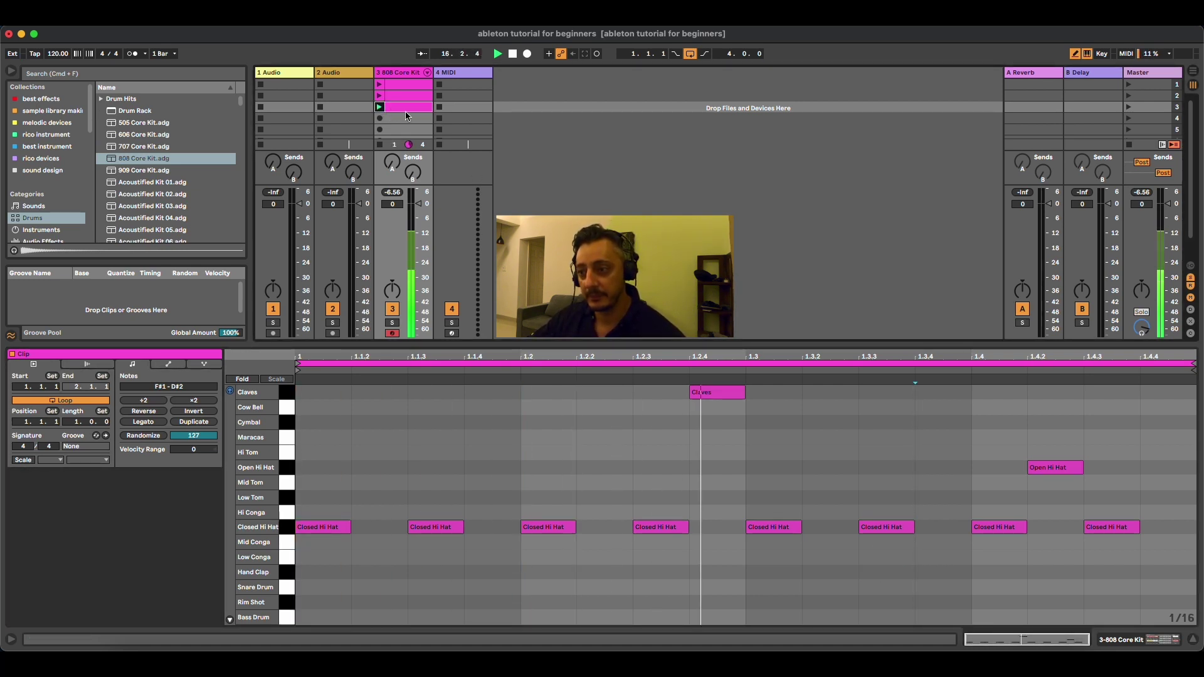
{"action": "left_click", "coordinate": [380, 86]}
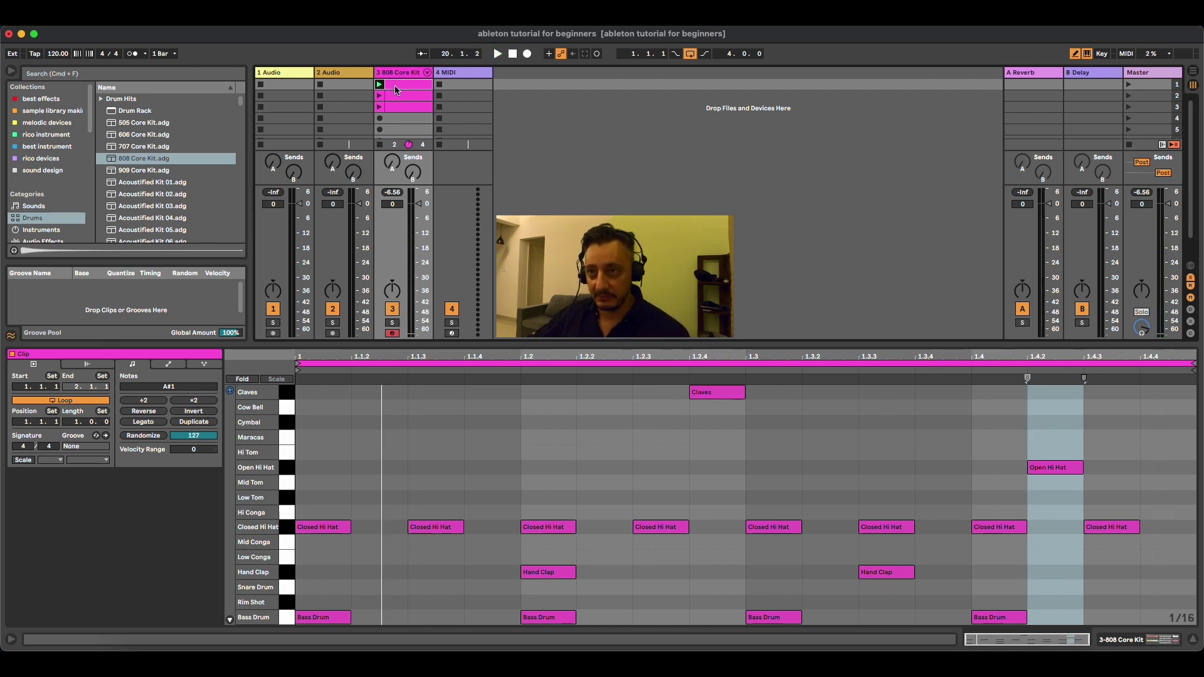
Rename track 3's first, second and third clips to 'full drum', 'no kik' and 'no kik,clp'
{"action": "right_click", "coordinate": [394, 85]}
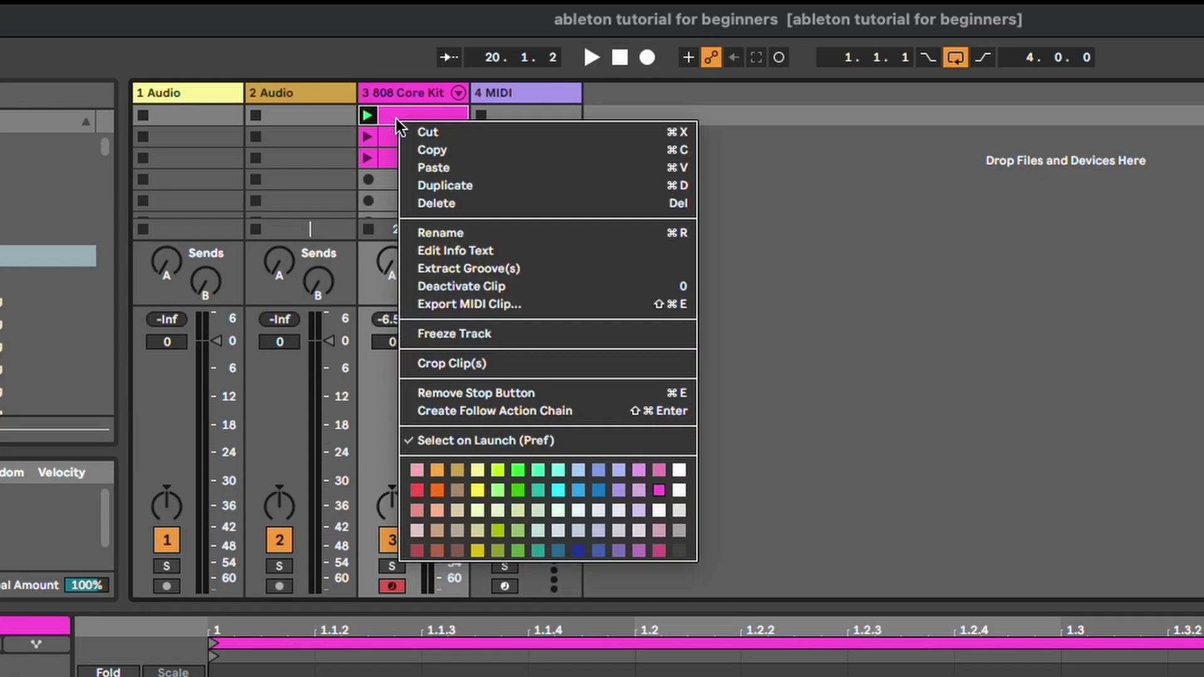
{"action": "left_click", "coordinate": [414, 143]}
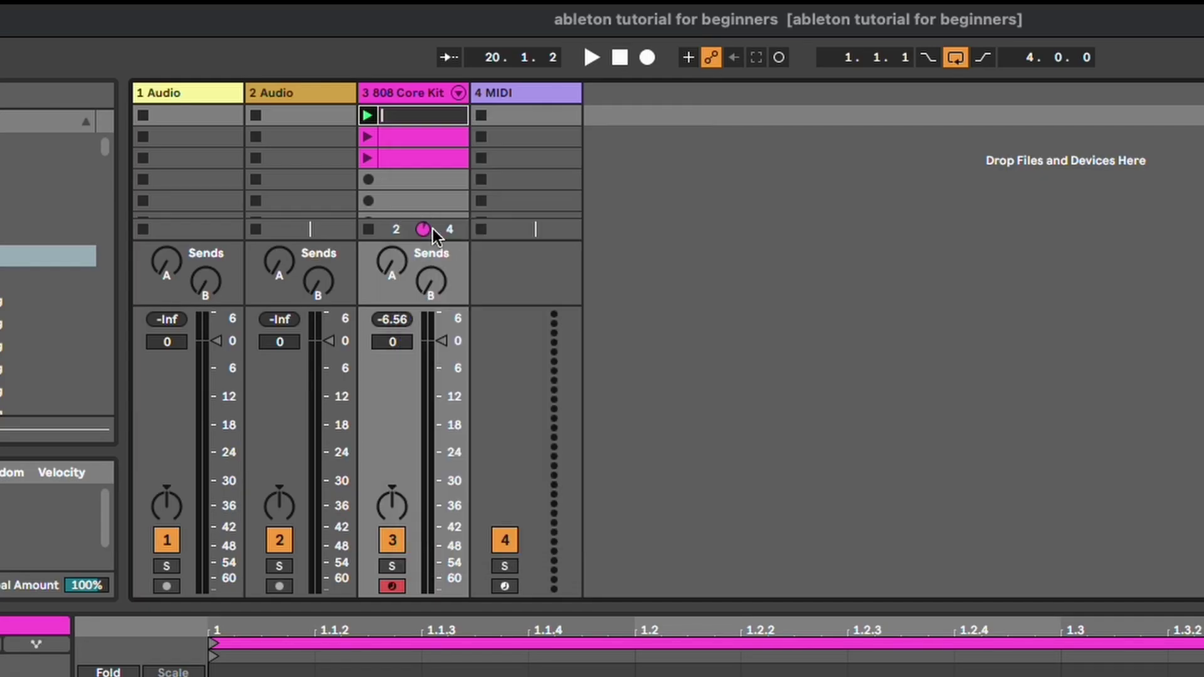
{"action": "type", "text": "full drum"}
{"action": "right_click", "coordinate": [409, 142]}
{"action": "left_click", "coordinate": [465, 257]}
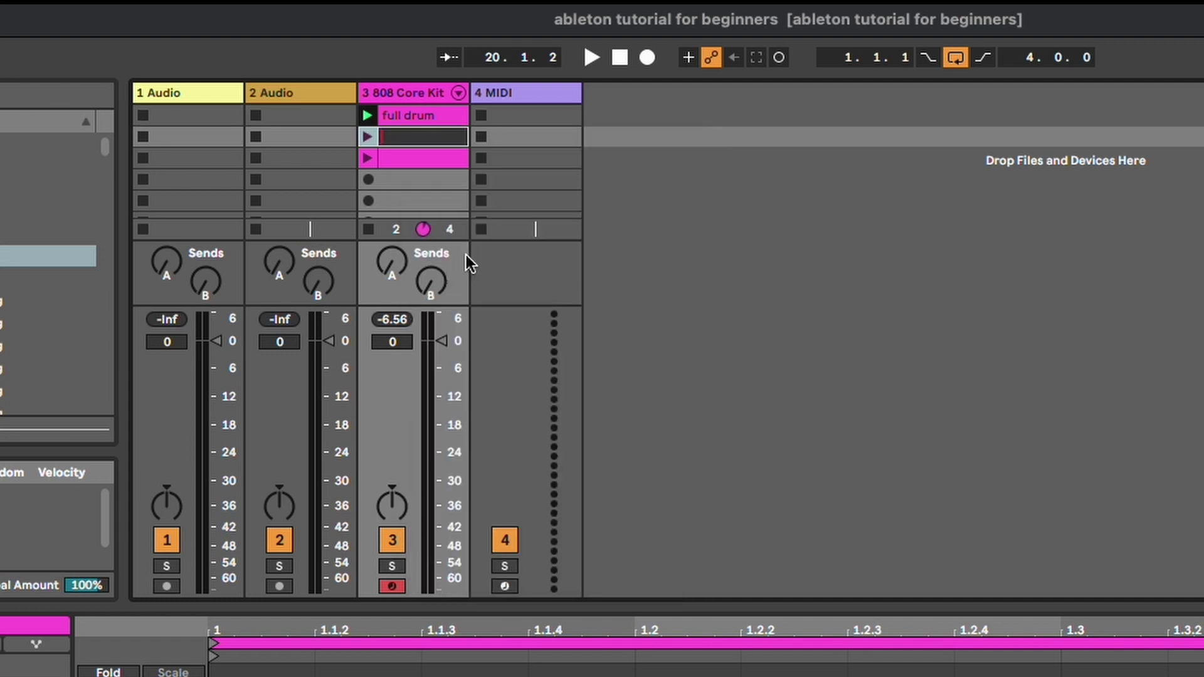
{"action": "type", "text": "no kik"}
{"action": "right_click", "coordinate": [413, 159]}
{"action": "left_click", "coordinate": [468, 274]}
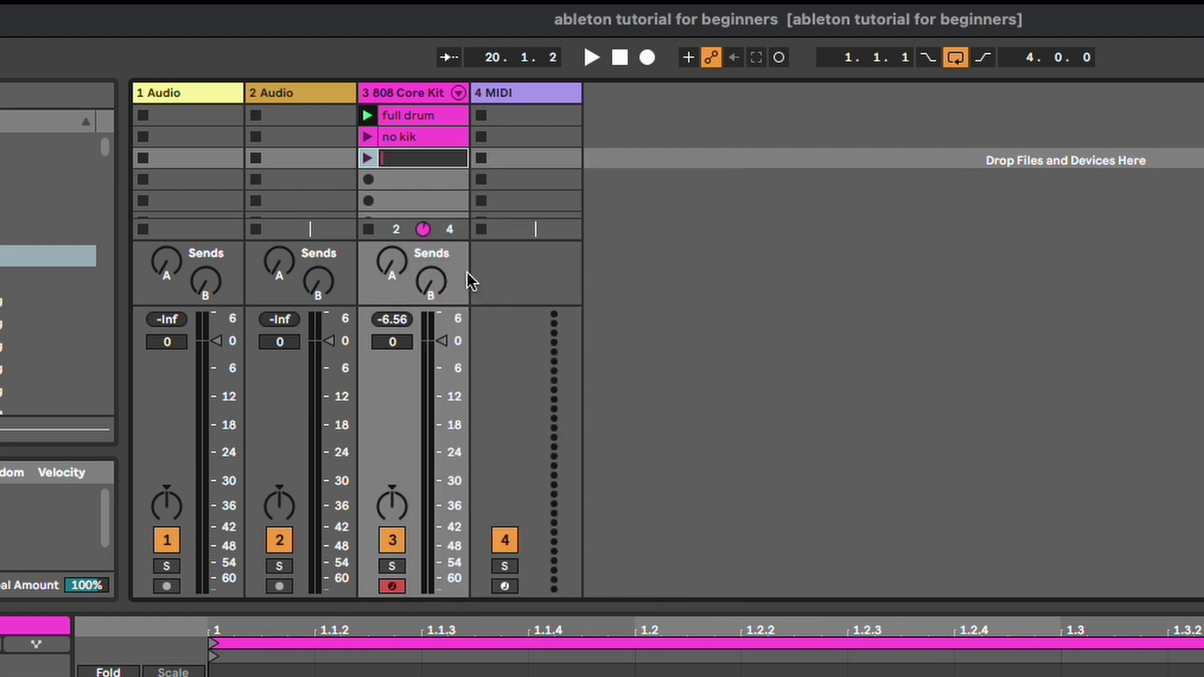
{"action": "type", "text": "no kik,clp"}
{"action": "key", "text": "Return"}
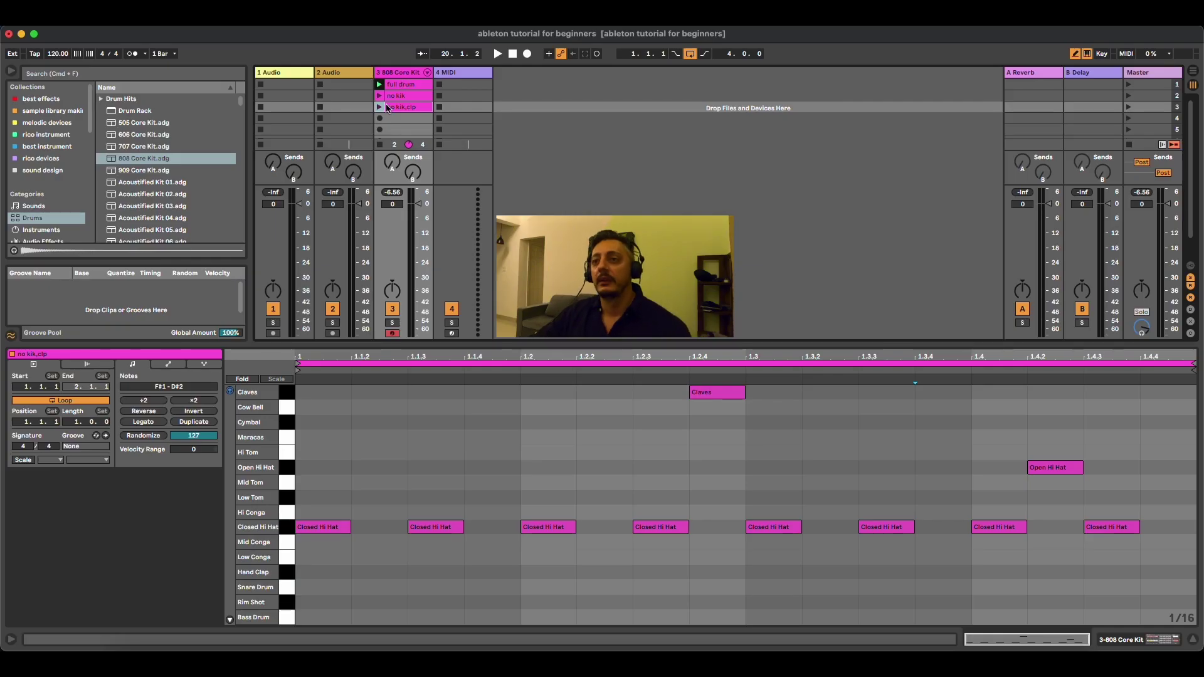
Play the 'no kik,clp' and 'no kik' drum clips in turn, then return to 'full drum'
{"action": "left_click", "coordinate": [380, 95]}
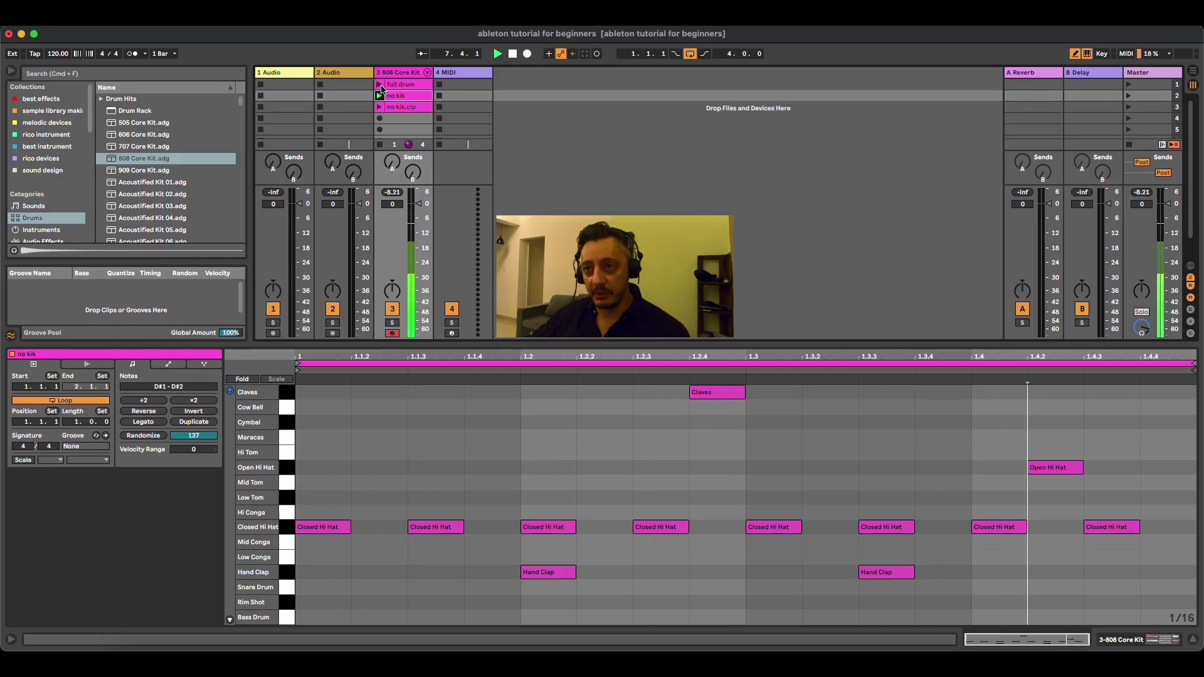
{"action": "left_click", "coordinate": [380, 84]}
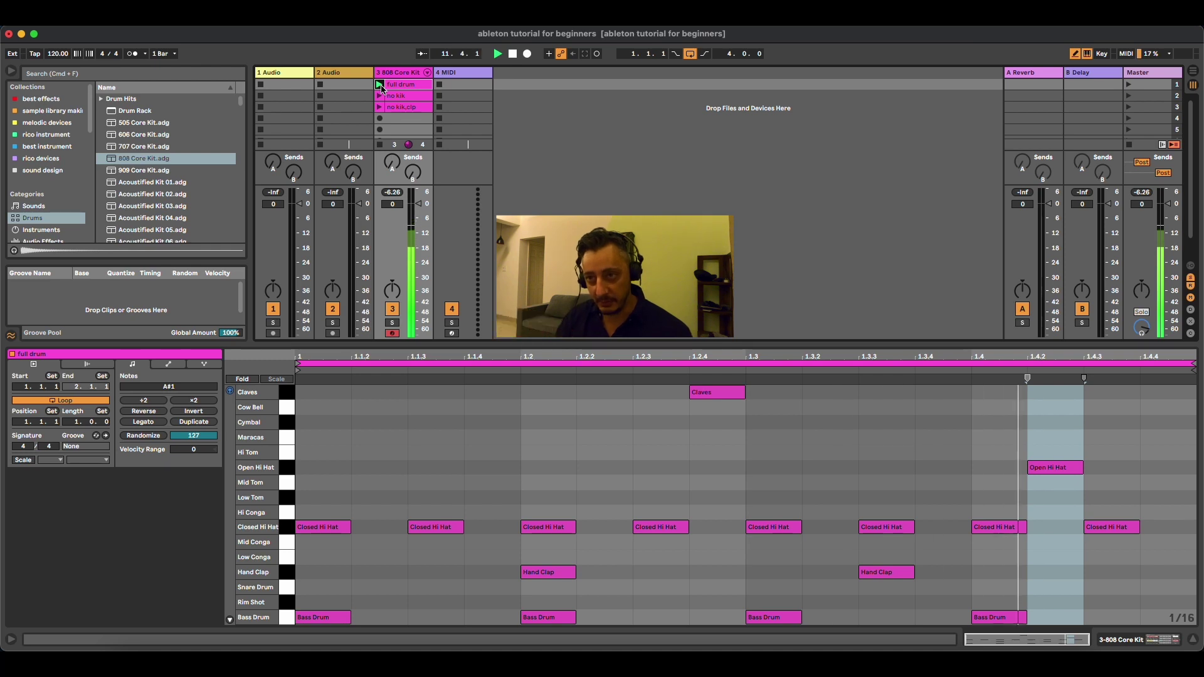
{"action": "left_click", "coordinate": [380, 107]}
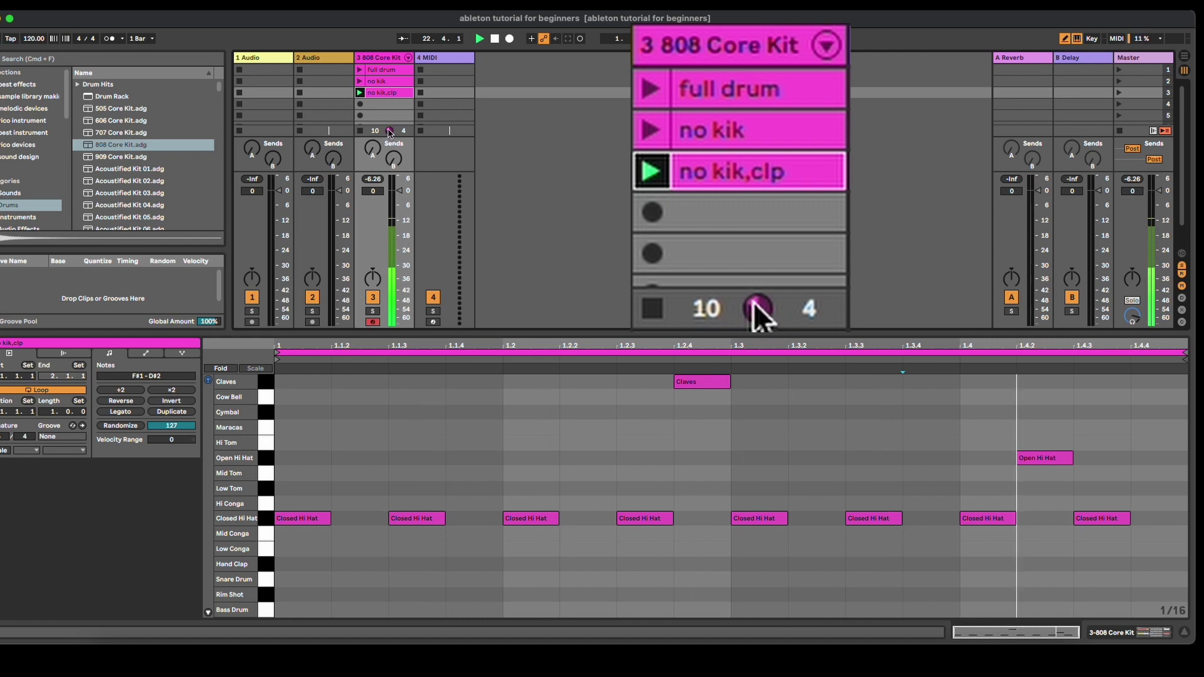
{"action": "left_click", "coordinate": [657, 127]}
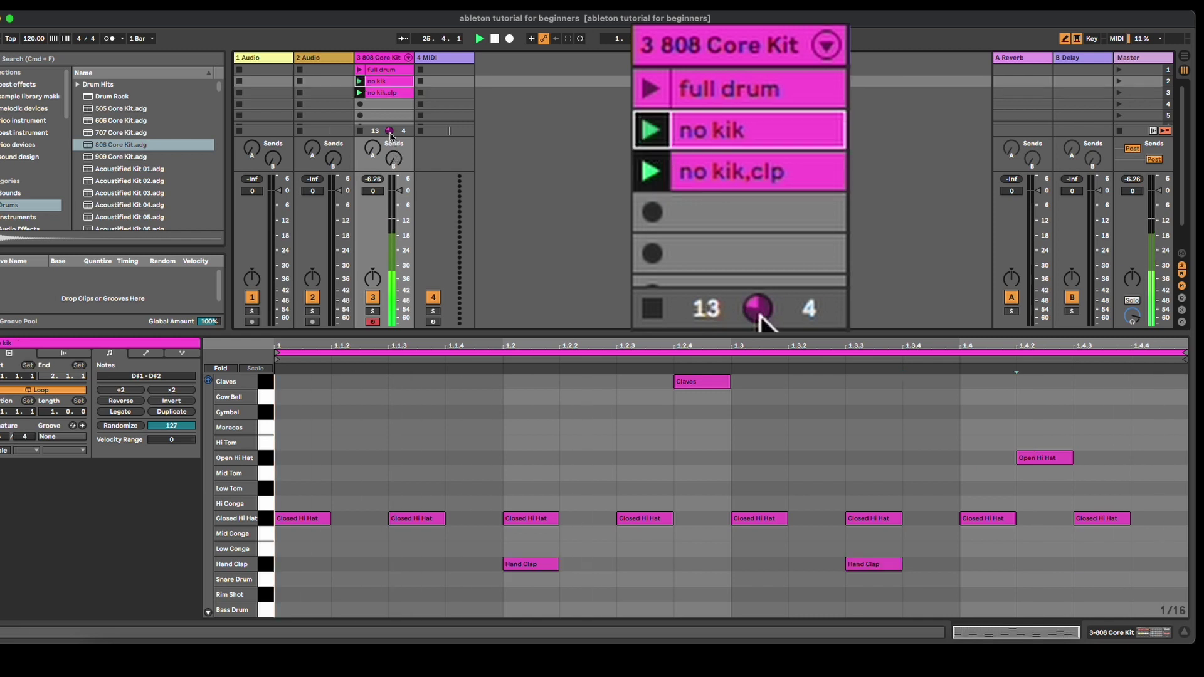
{"action": "left_click", "coordinate": [660, 85]}
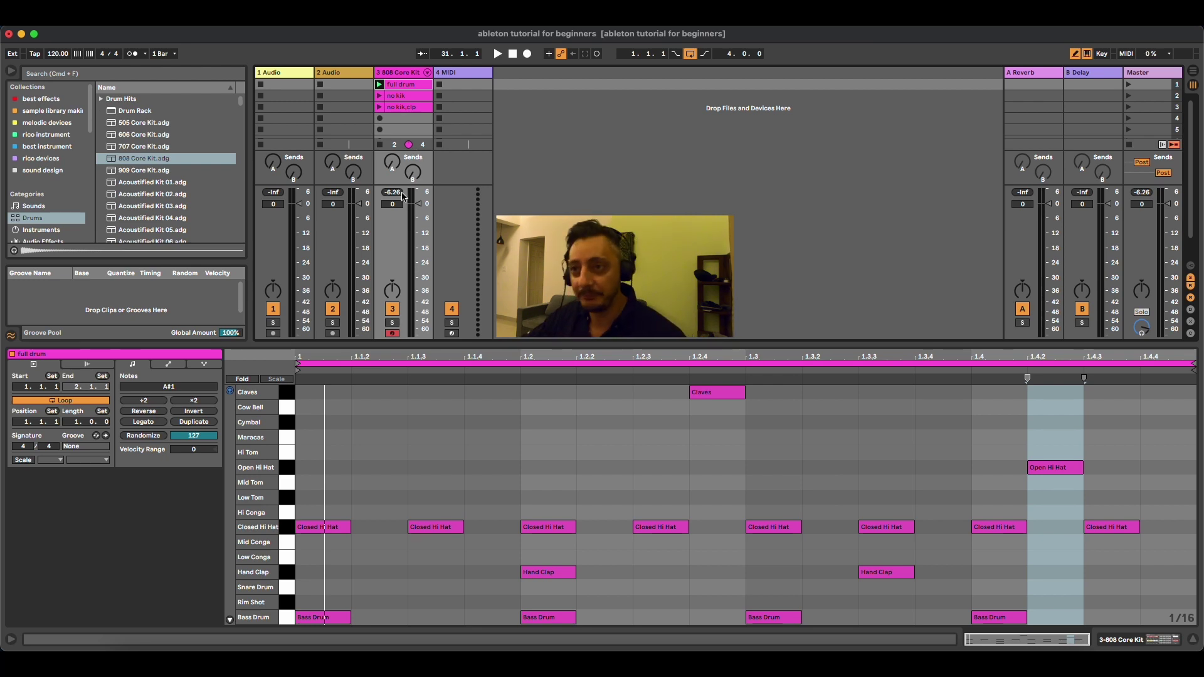
Enlarge the Session panes and drag Basic Analog Bass from Instruments > Analog > Bass onto track 4
{"action": "left_click_drag", "start_coordinate": [423, 345], "coordinate": [414, 483]}
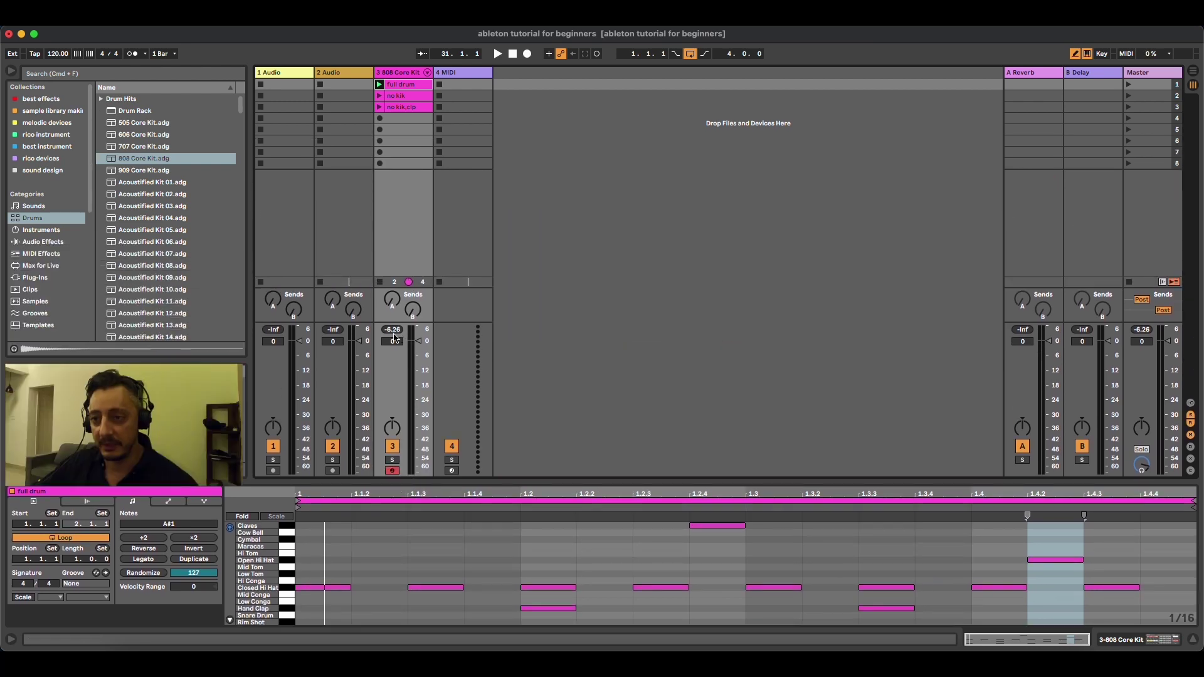
{"action": "left_click_drag", "start_coordinate": [399, 322], "coordinate": [395, 364]}
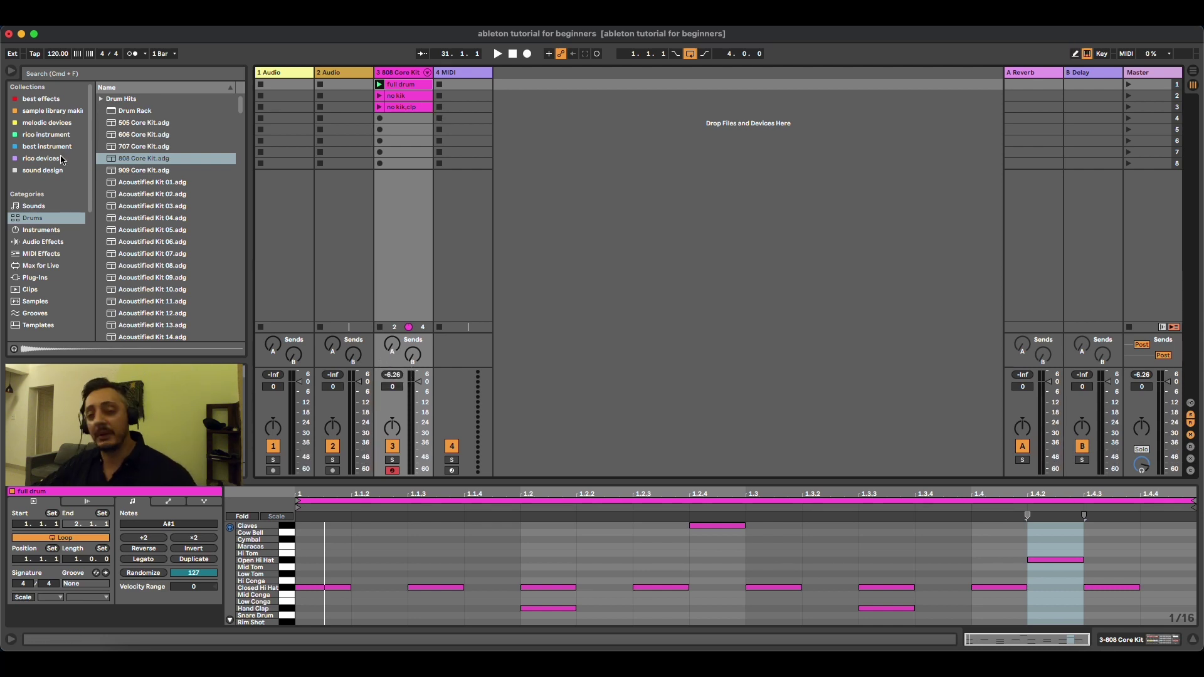
{"action": "left_click", "coordinate": [40, 230]}
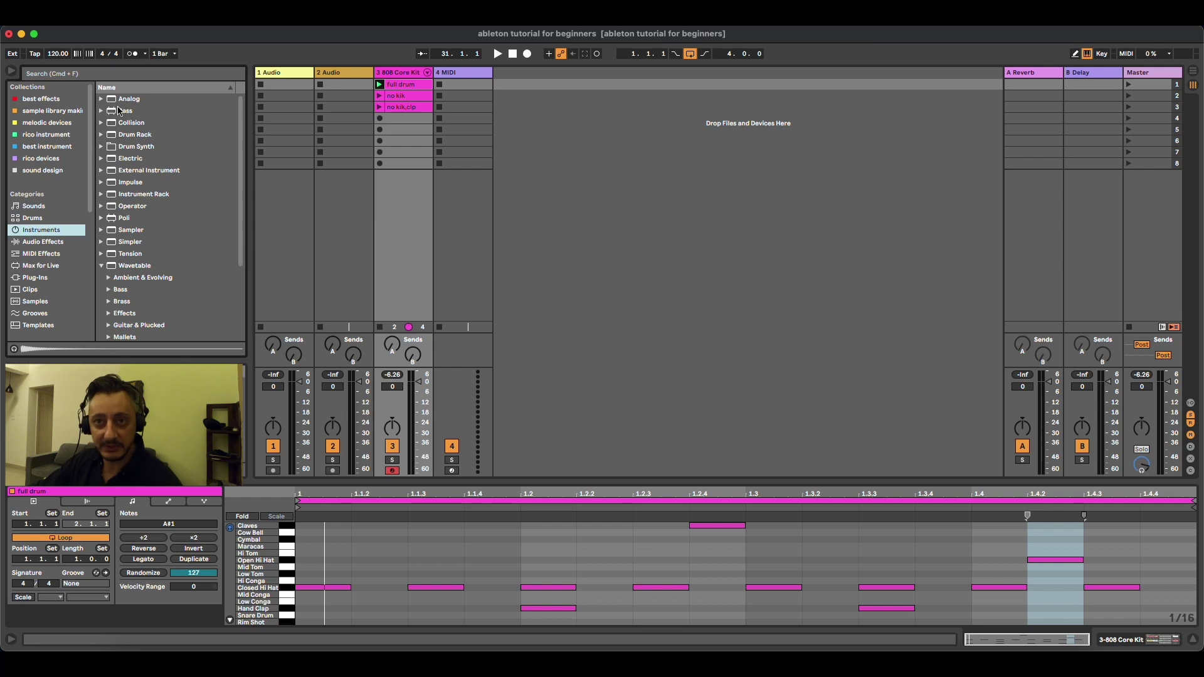
{"action": "left_click", "coordinate": [124, 101]}
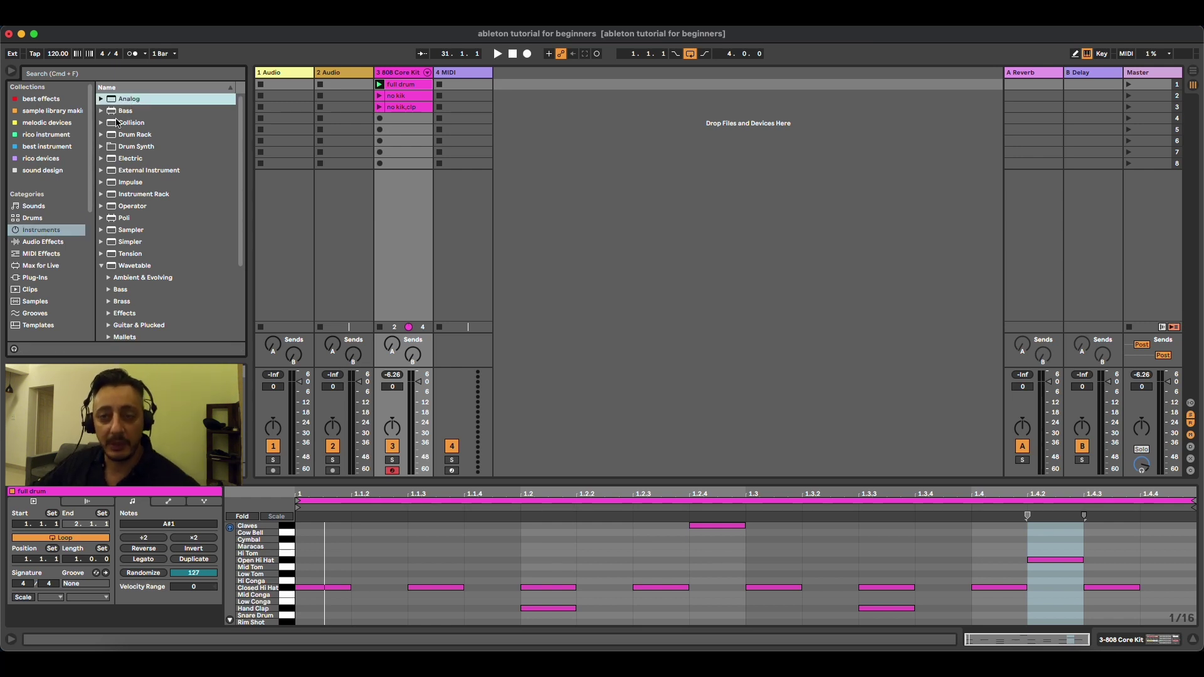
{"action": "left_click", "coordinate": [101, 100]}
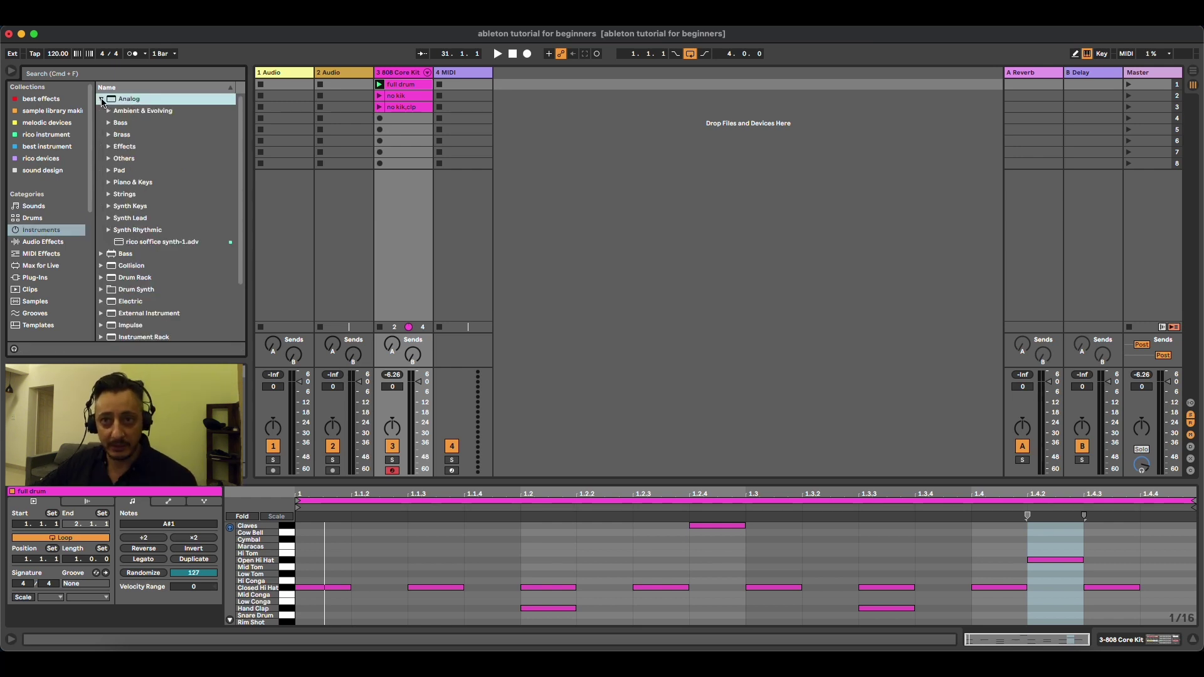
{"action": "left_click", "coordinate": [110, 124]}
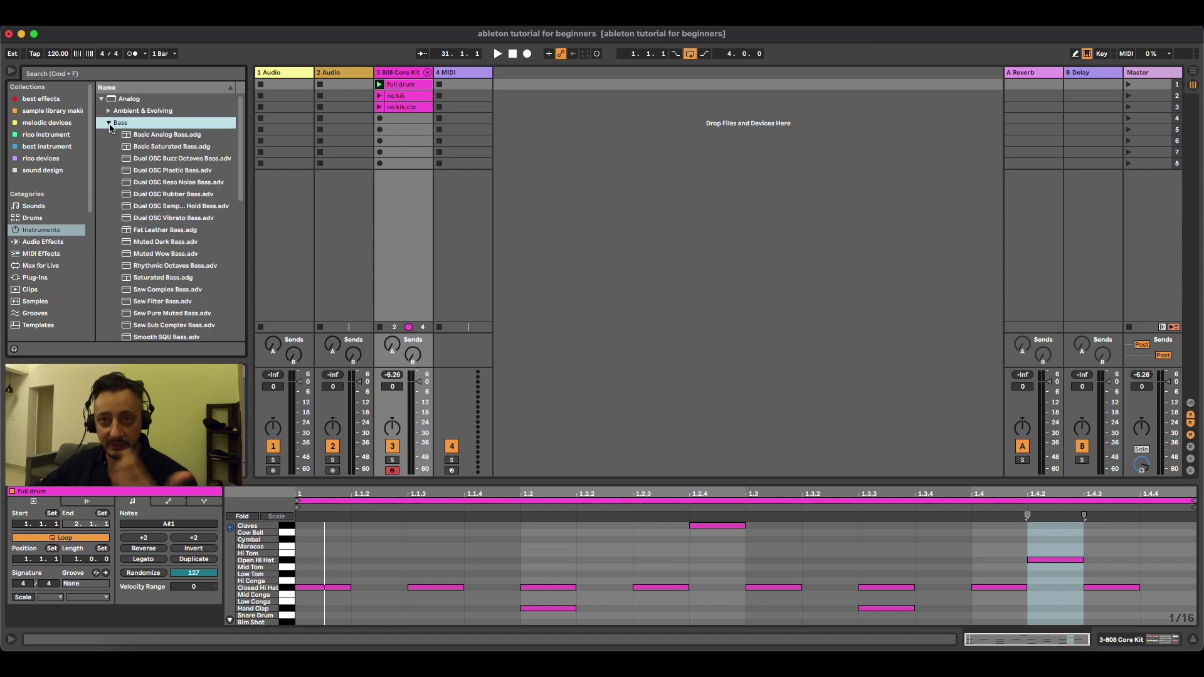
{"action": "left_click", "coordinate": [151, 136]}
{"action": "left_click_drag", "start_coordinate": [152, 136], "coordinate": [458, 116]}
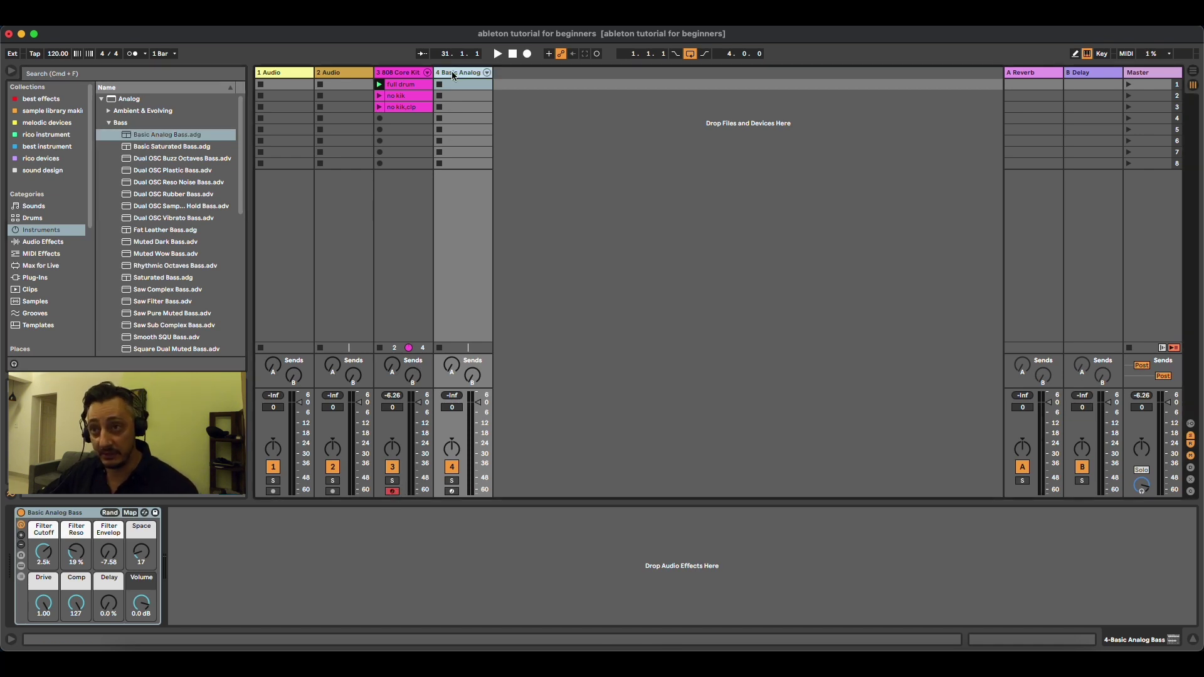
Disarm track 3, arm track 4, and drop the keyboard octave with Z
{"action": "left_click", "coordinate": [393, 492]}
{"action": "left_click", "coordinate": [453, 491]}
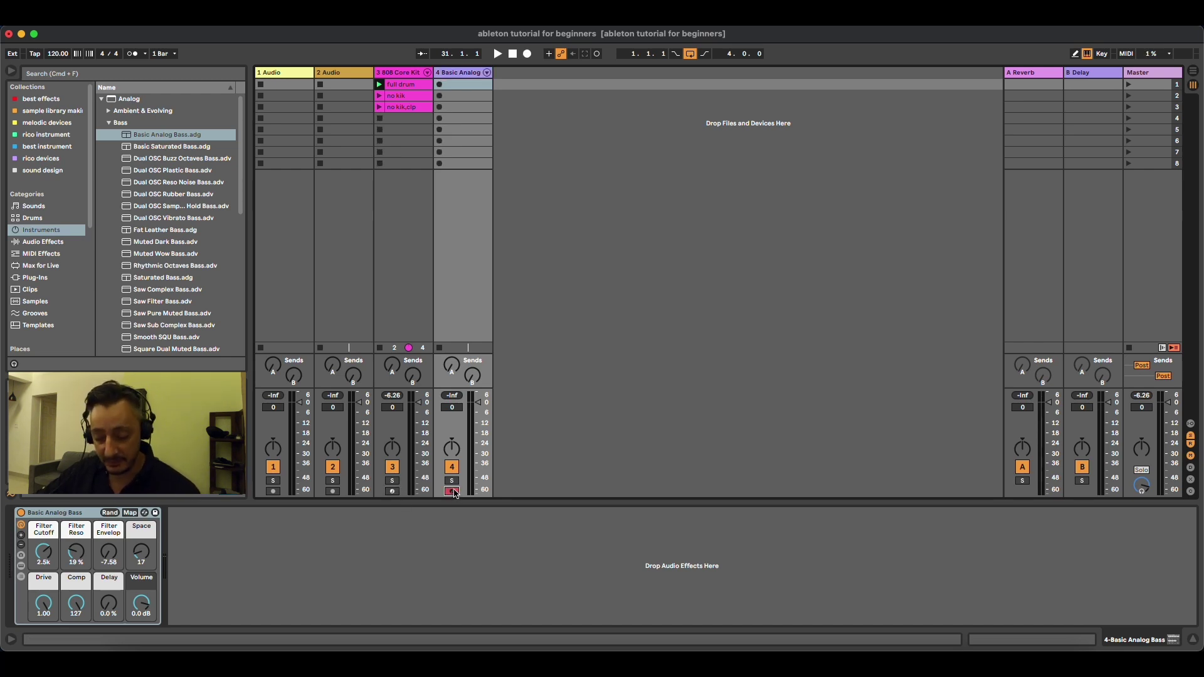
{"action": "key", "text": "z"}
{"action": "key", "text": "a"}
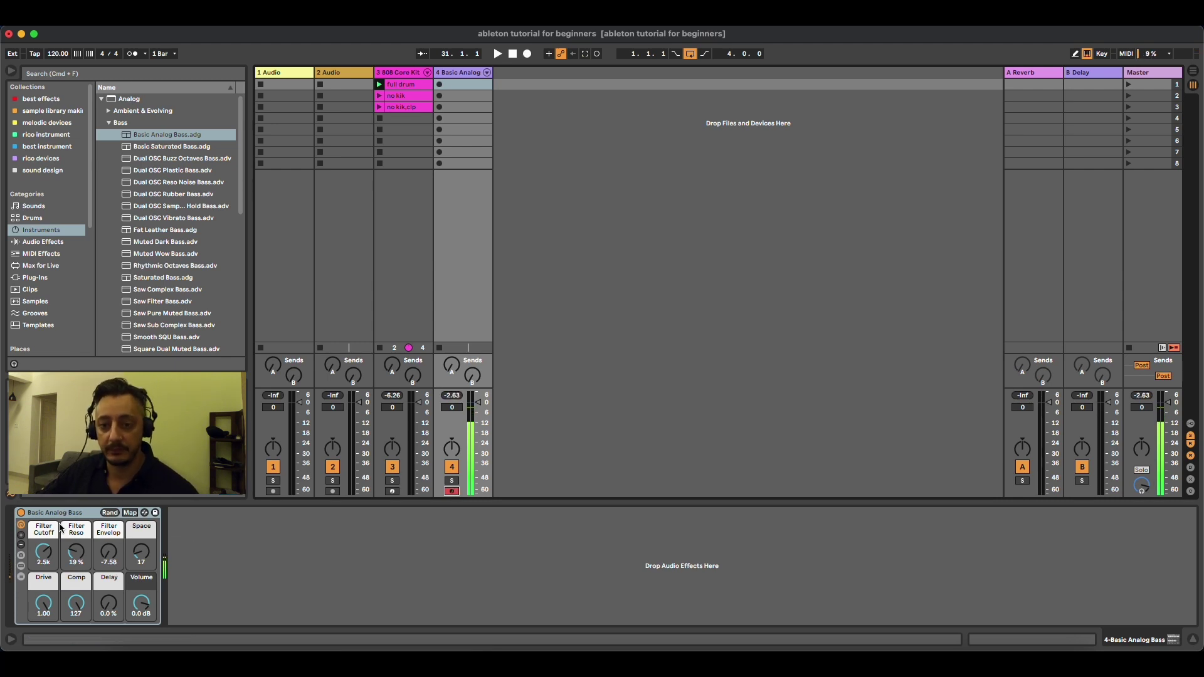
Set the bass Filter Cutoff to 317, Resonance to 9% and Delay to 5.9%, then play
{"action": "left_click_drag", "start_coordinate": [43, 552], "coordinate": [43, 562]}
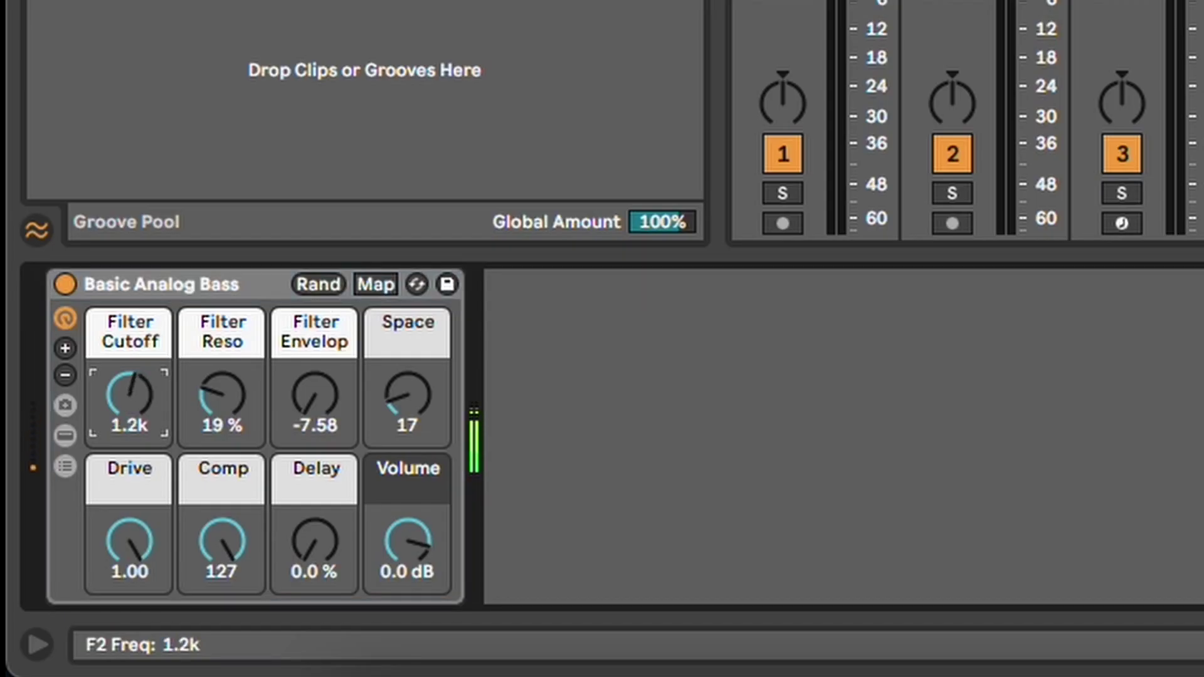
{"action": "left_click_drag", "start_coordinate": [130, 435], "coordinate": [131, 461]}
{"action": "mouse_move", "coordinate": [222, 394]}
{"action": "left_mouse_down"}
{"action": "mouse_move", "coordinate": [222, 381]}
{"action": "mouse_move", "coordinate": [210, 411]}
{"action": "left_mouse_up"}
{"action": "left_click_drag", "start_coordinate": [129, 401], "coordinate": [129, 364]}
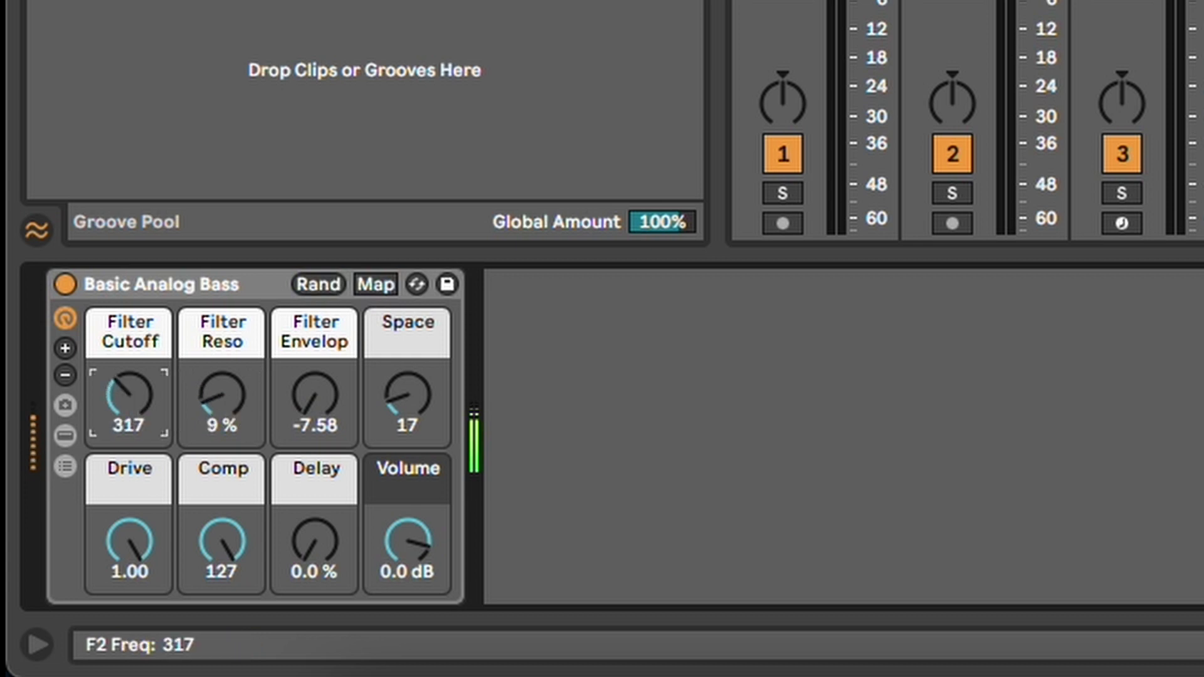
{"action": "left_click_drag", "start_coordinate": [321, 539], "coordinate": [321, 568]}
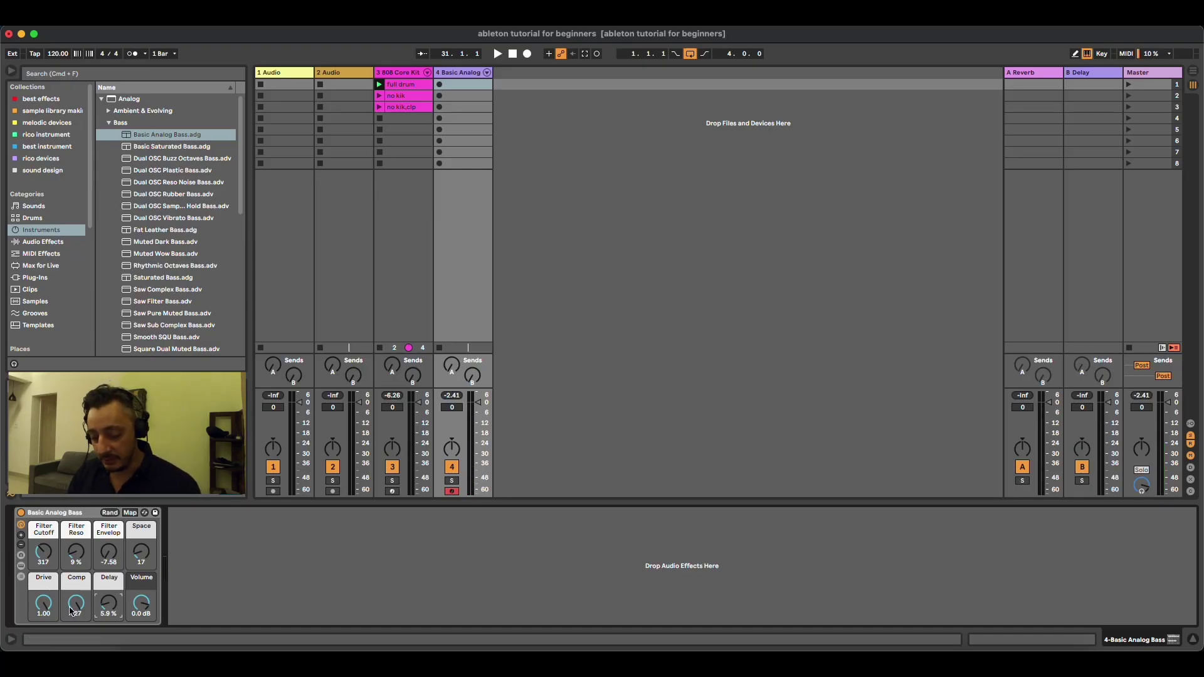
{"action": "key", "text": "space"}
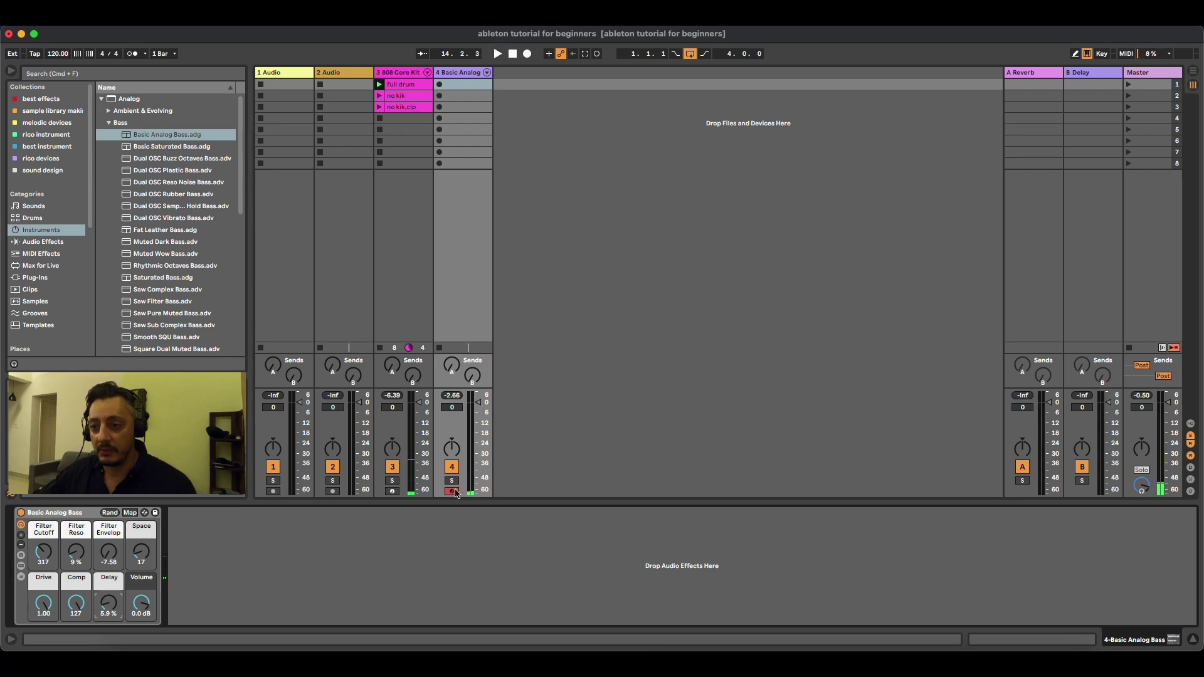
Record a 5-bar bass clip with F0–C1 notes into track 4's first slot and open it
{"action": "left_click", "coordinate": [453, 492]}
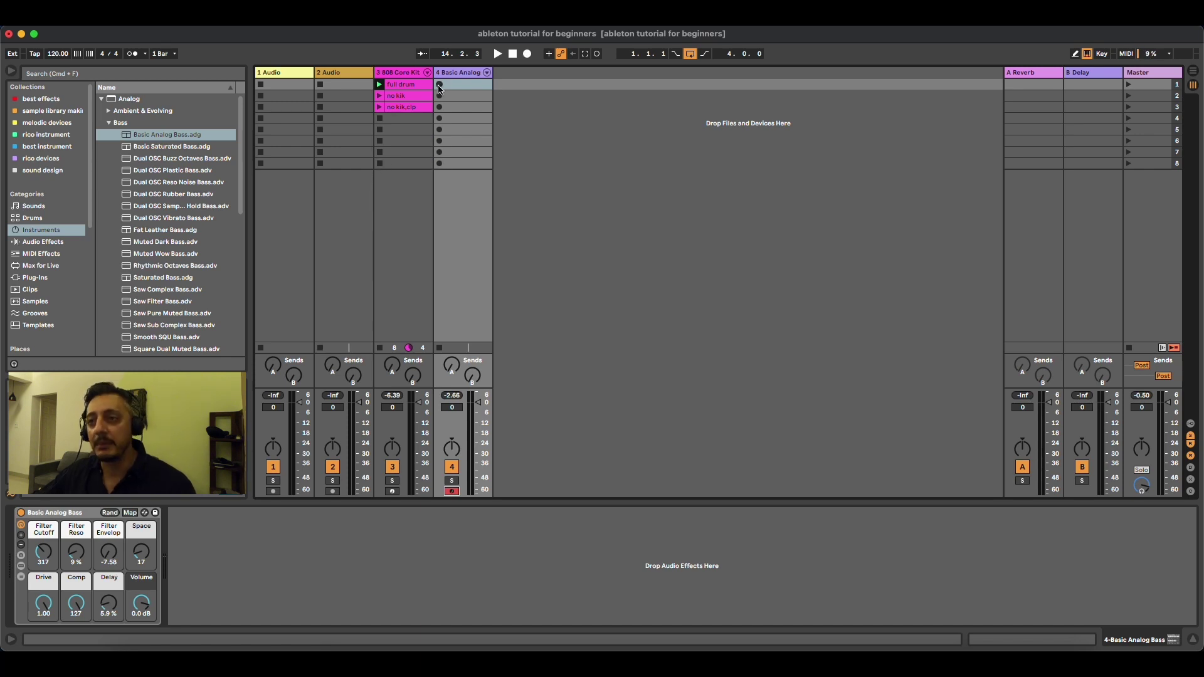
{"action": "left_click", "coordinate": [440, 85]}
{"action": "left_click", "coordinate": [464, 88]}
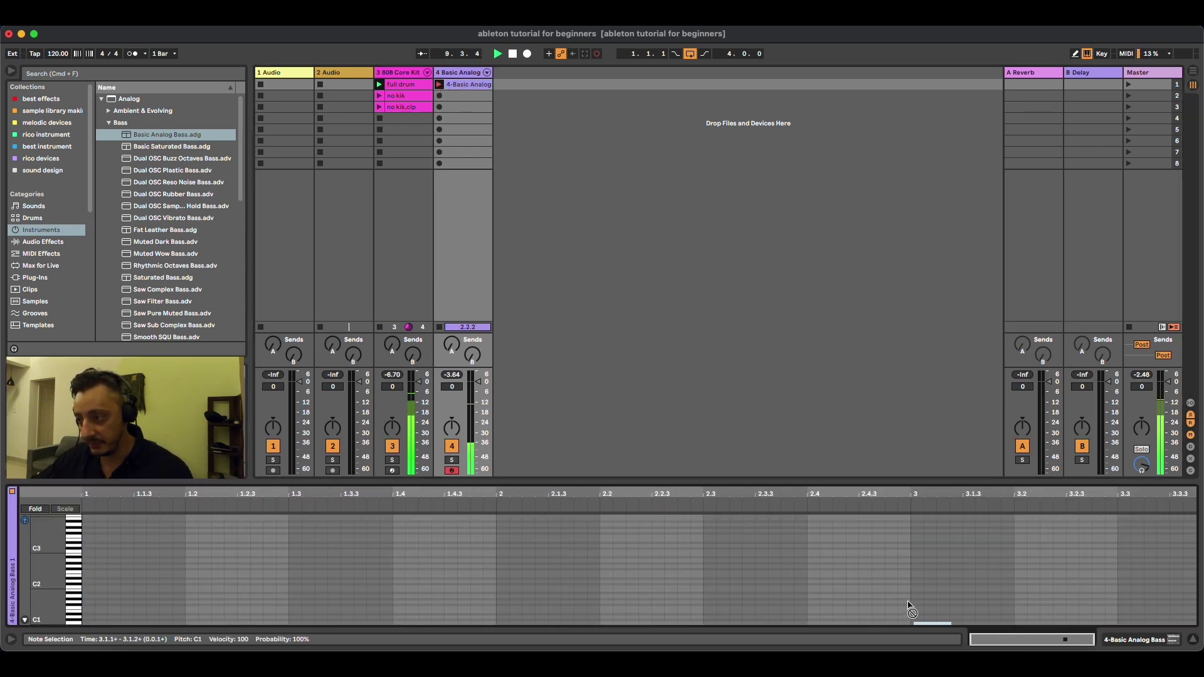
{"action": "key", "text": "super+a"}
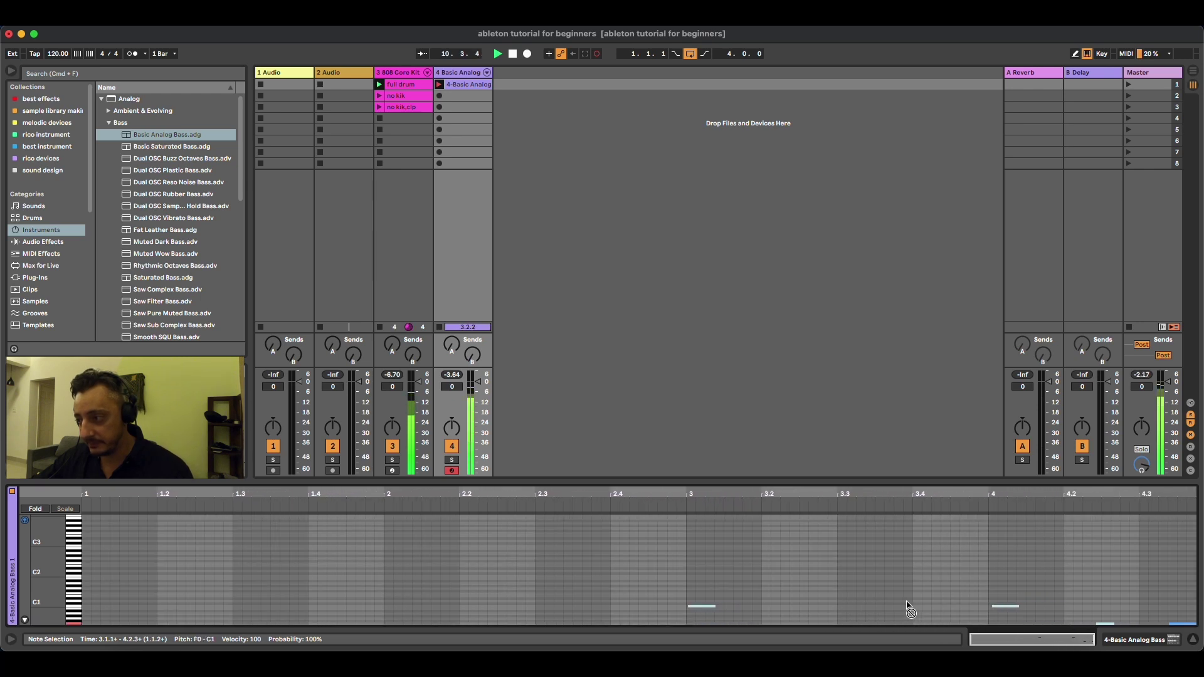
{"action": "key", "text": "super+d"}
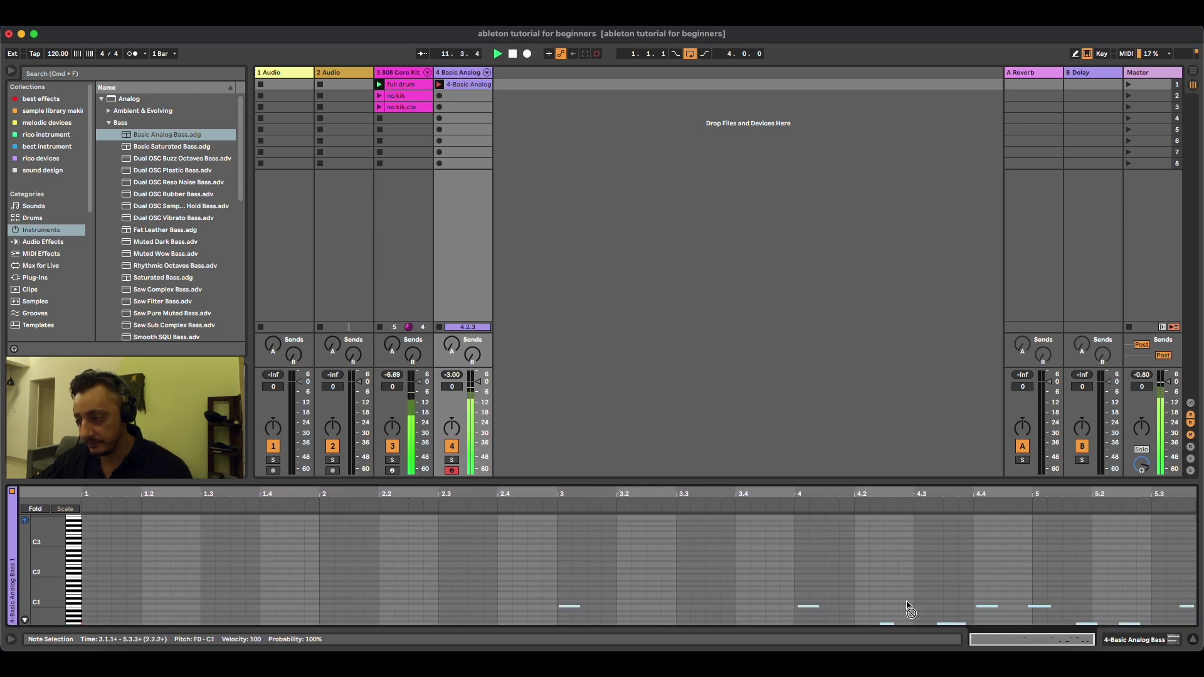
{"action": "left_click", "coordinate": [451, 84]}
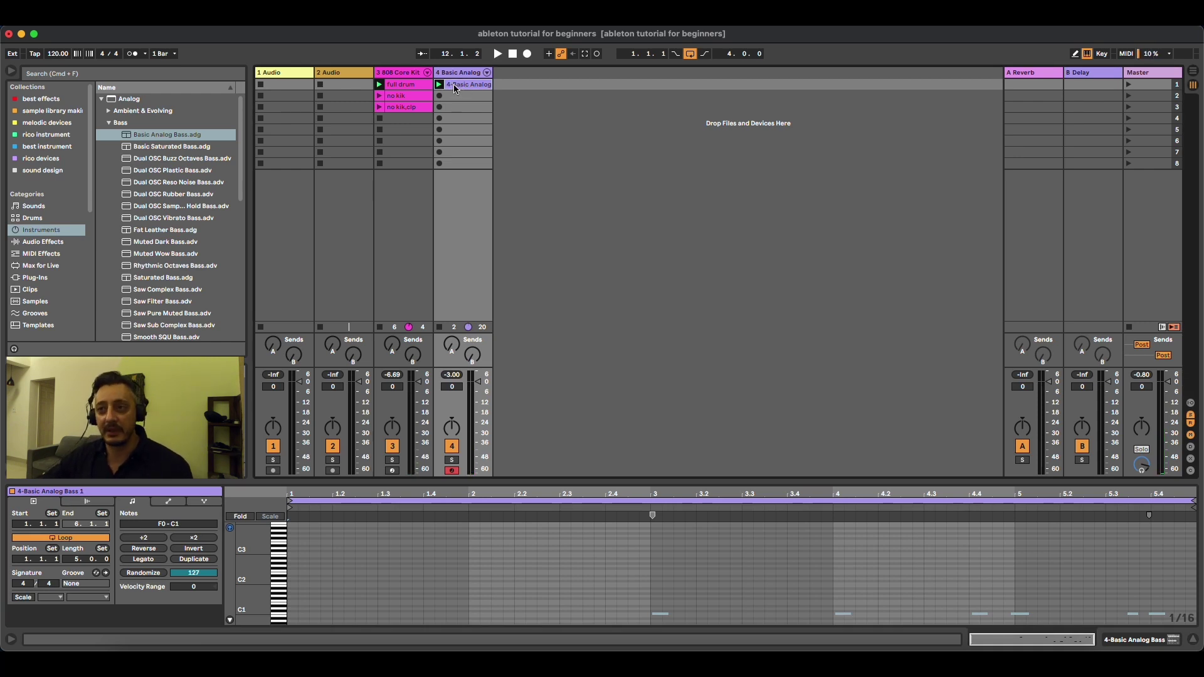
Delete the first bass take and record a new one-bar bass clip in slot 1 over the drums
{"action": "right_click", "coordinate": [455, 89]}
{"action": "left_click", "coordinate": [465, 93]}
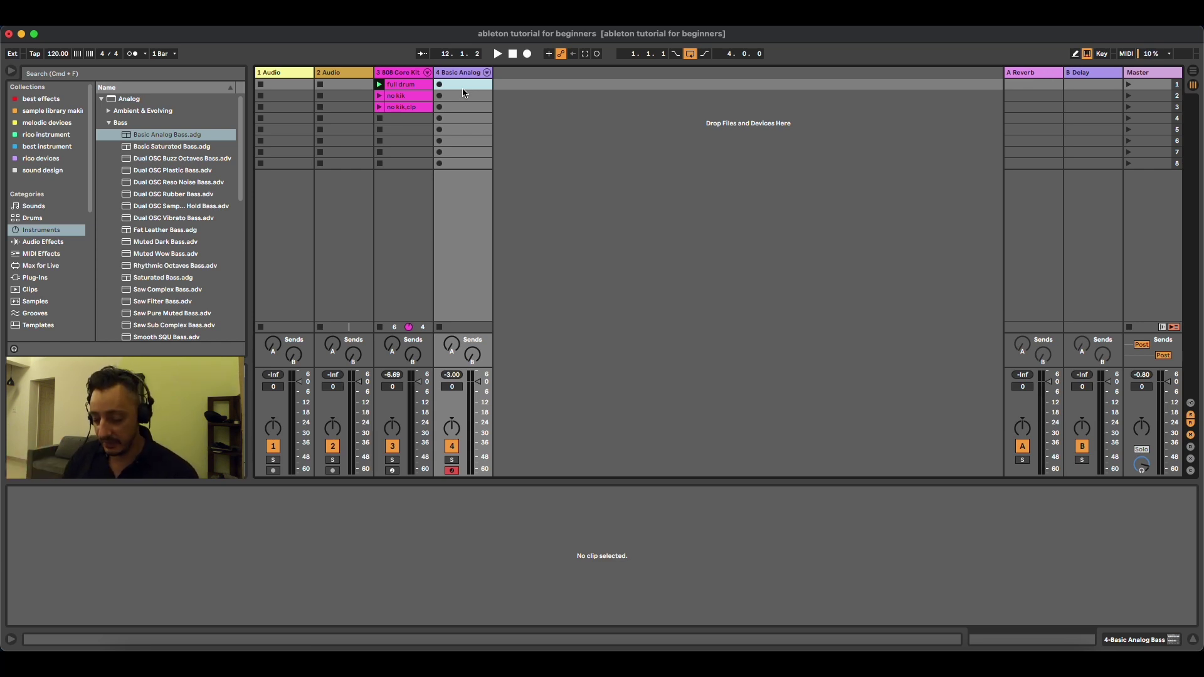
{"action": "key", "text": "space"}
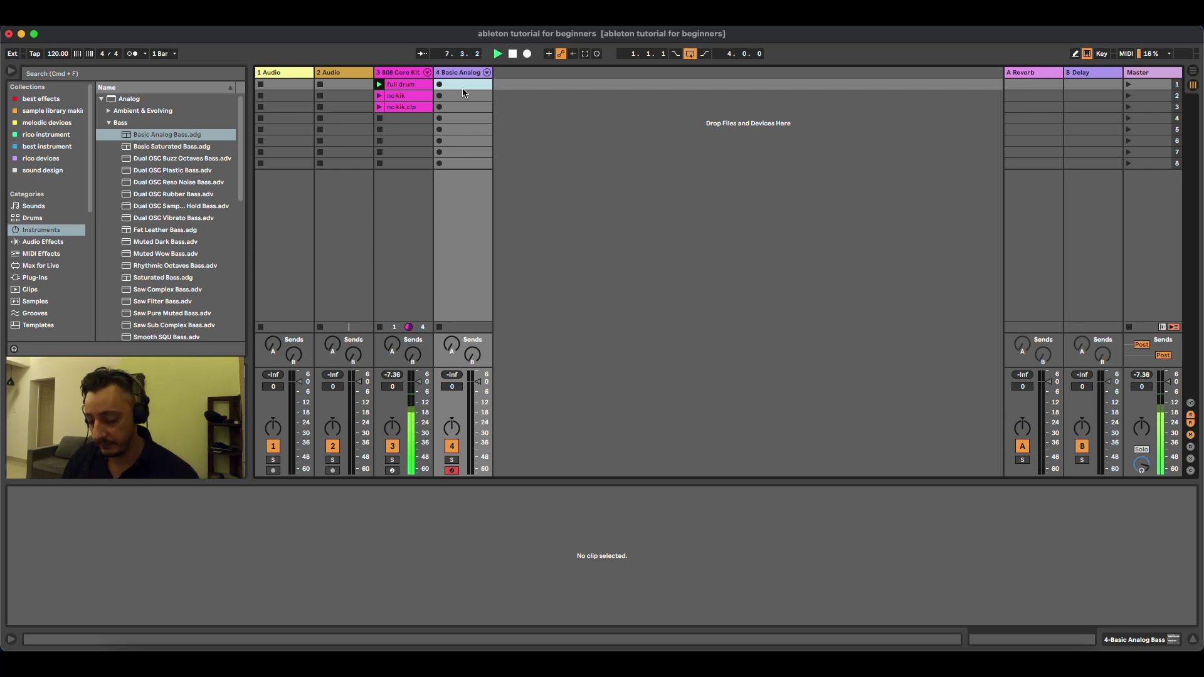
{"action": "key", "text": "a"}
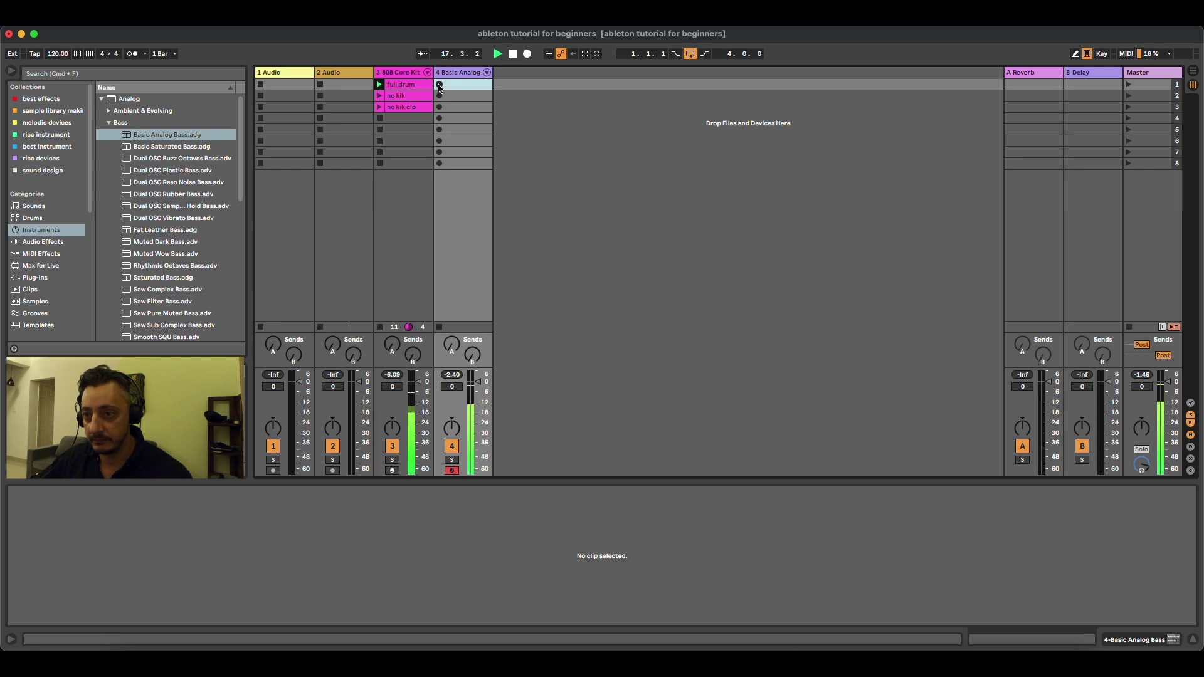
{"action": "left_click", "coordinate": [439, 86]}
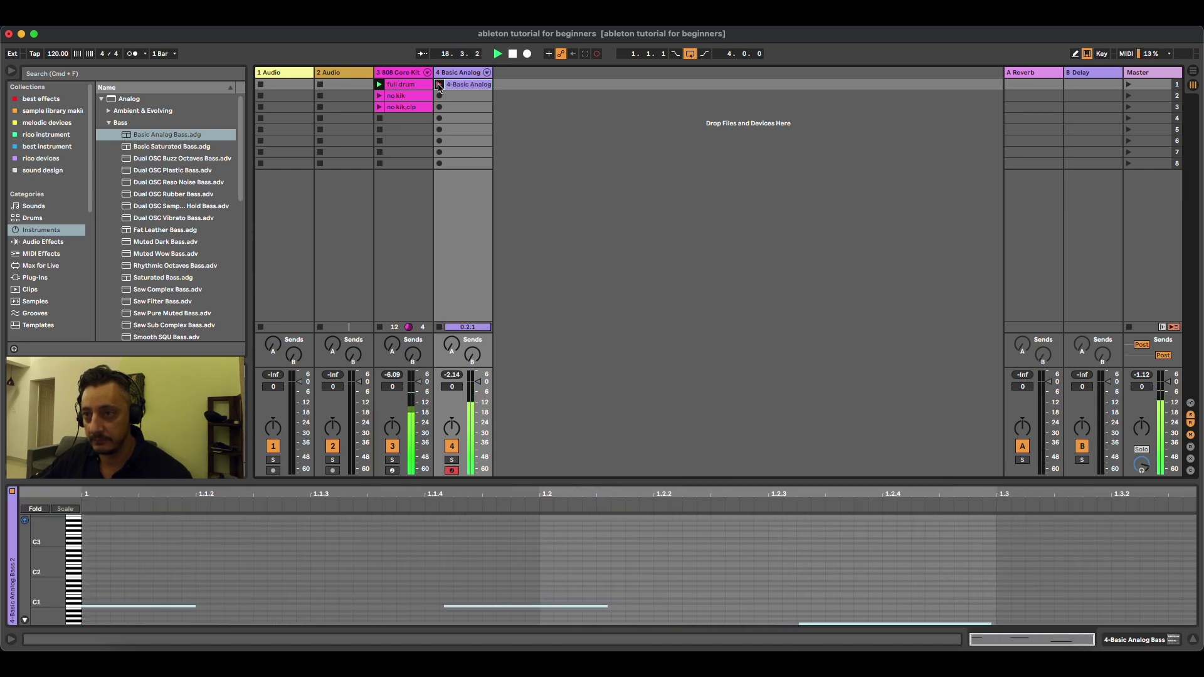
{"action": "left_click", "coordinate": [440, 85]}
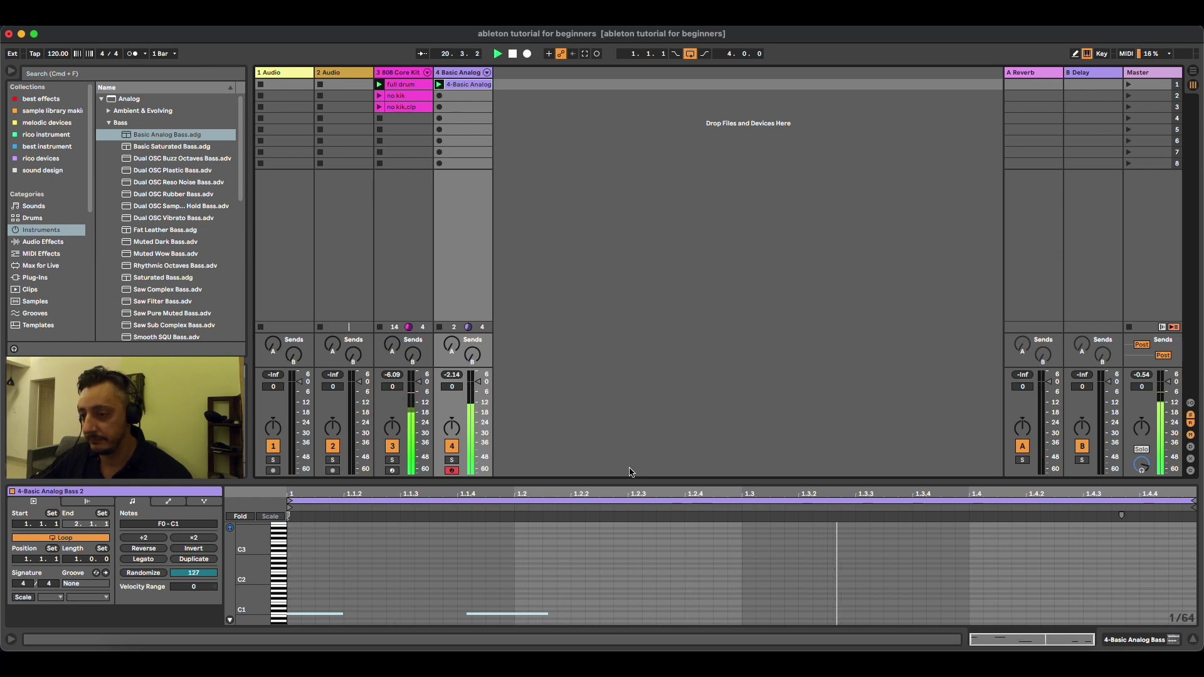
Move the later F0 notes to 1.4 and 1.4.3 and nudge the second C1 note earlier
{"action": "left_click_drag", "start_coordinate": [632, 480], "coordinate": [638, 391]}
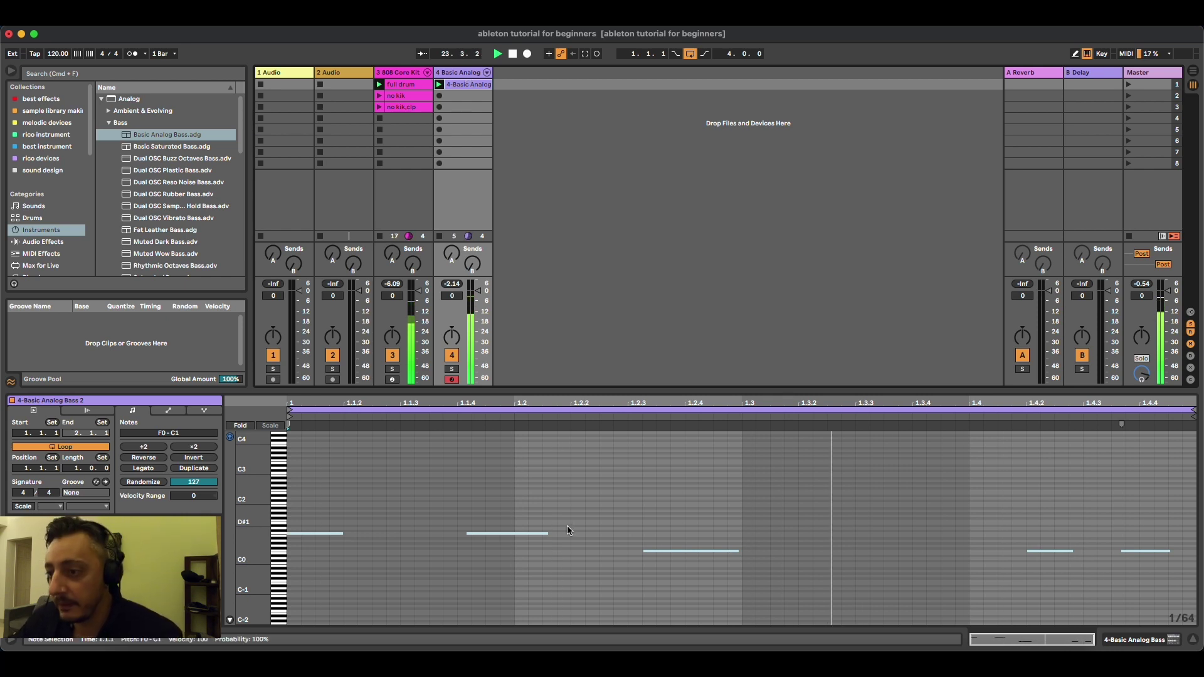
{"action": "left_click", "coordinate": [533, 476]}
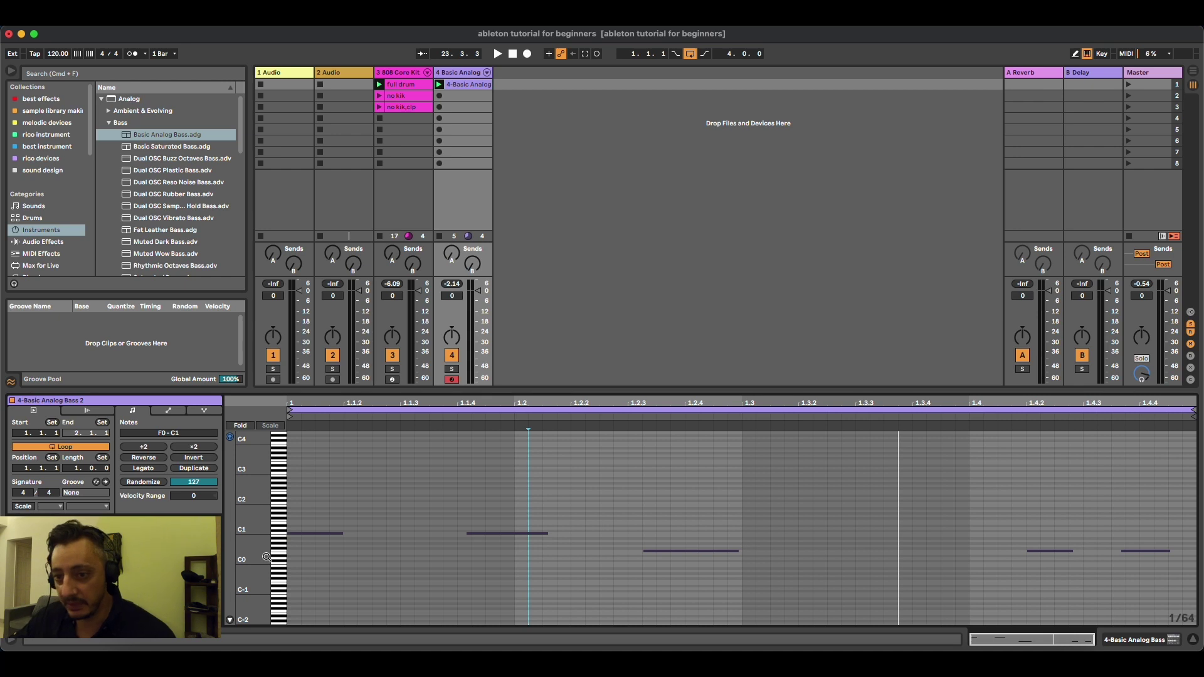
{"action": "left_click_drag", "start_coordinate": [258, 533], "coordinate": [304, 529]}
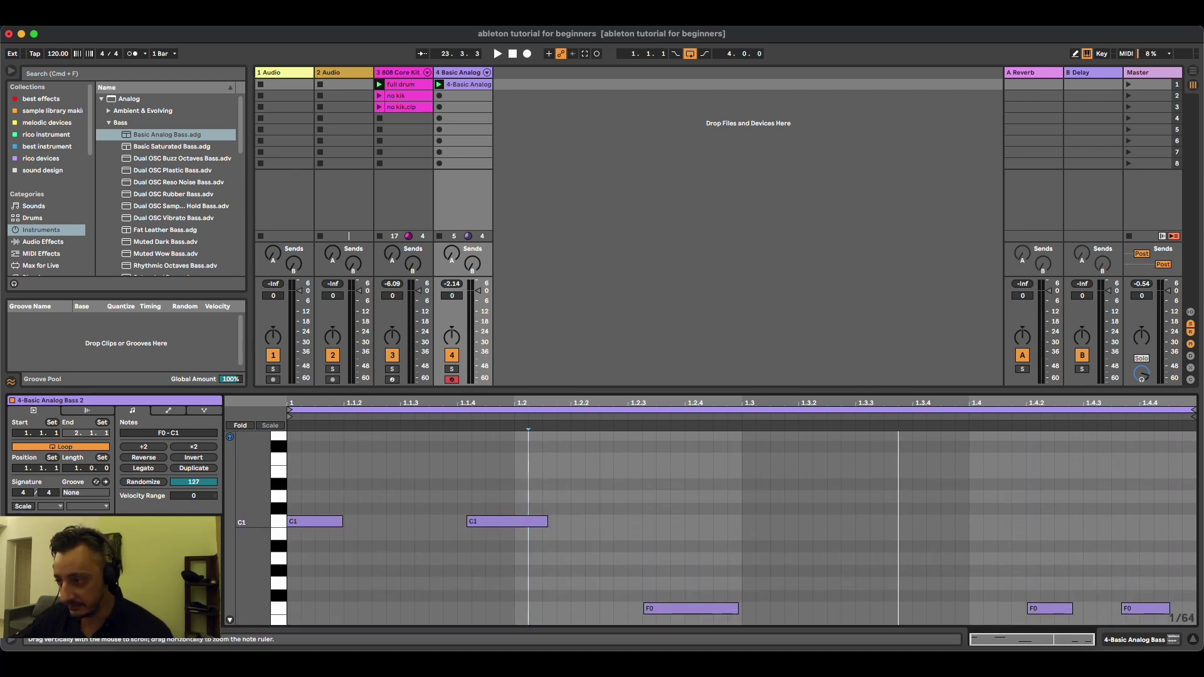
{"action": "left_click", "coordinate": [1046, 611]}
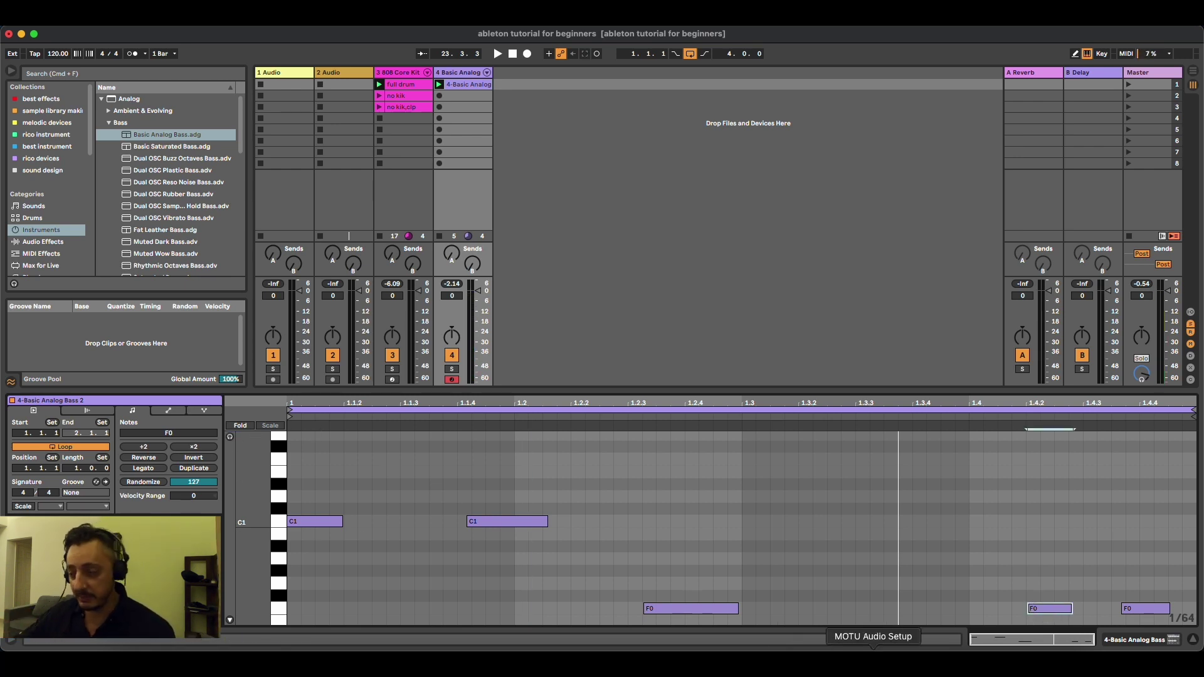
{"action": "key", "text": "space"}
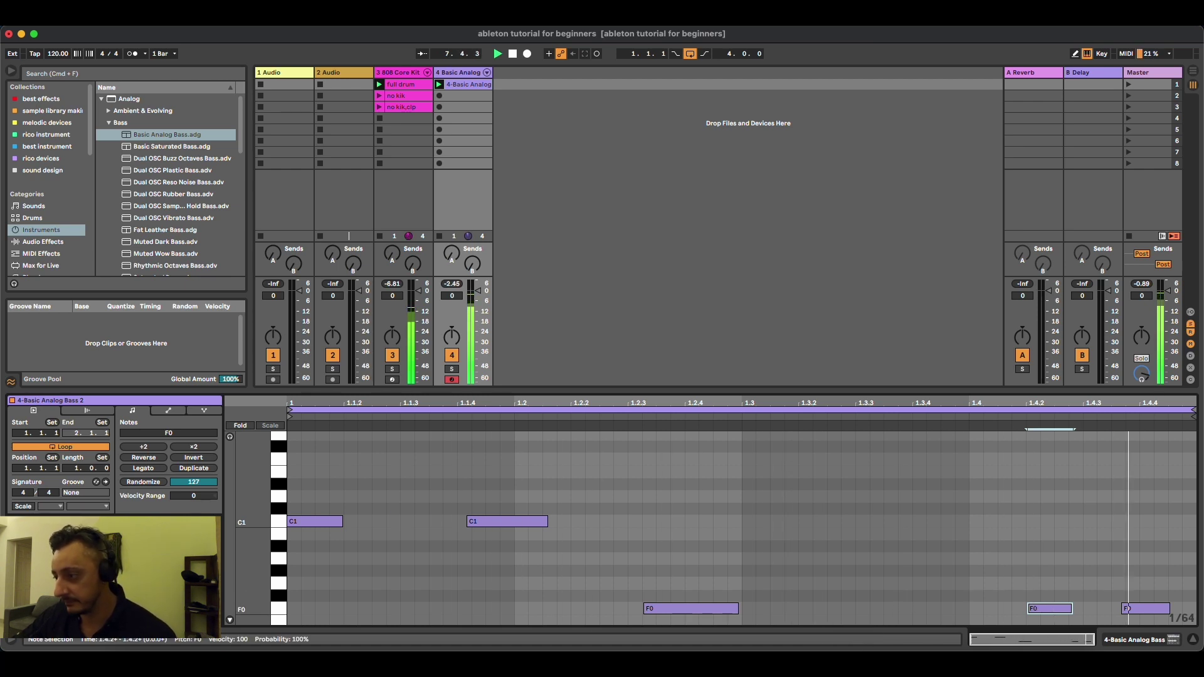
{"action": "left_click_drag", "start_coordinate": [1054, 613], "coordinate": [998, 613]}
{"action": "left_click_drag", "start_coordinate": [1135, 613], "coordinate": [1097, 611]}
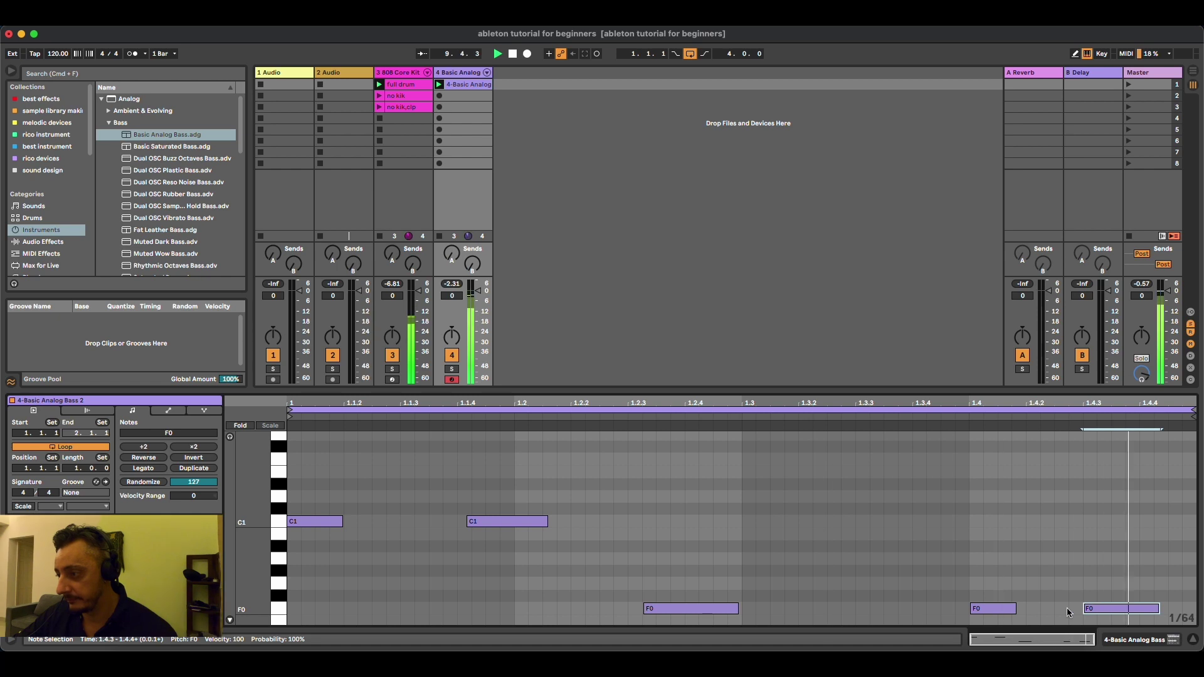
{"action": "left_click", "coordinate": [994, 610]}
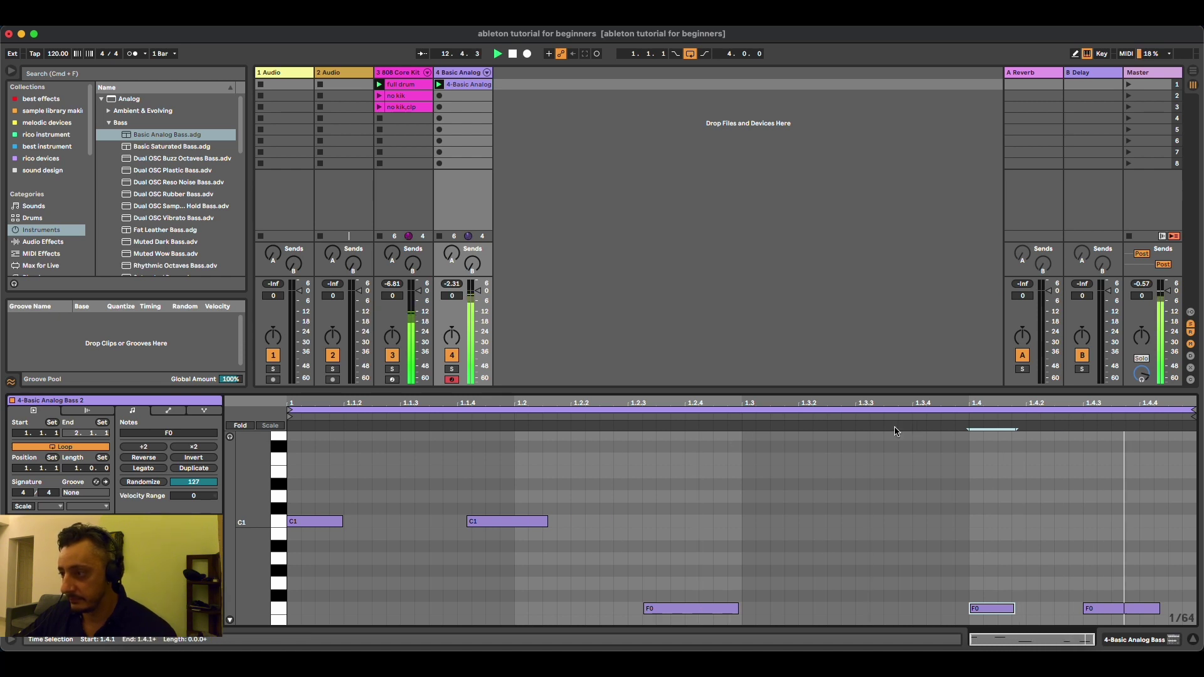
{"action": "left_click_drag", "start_coordinate": [505, 525], "coordinate": [496, 527]}
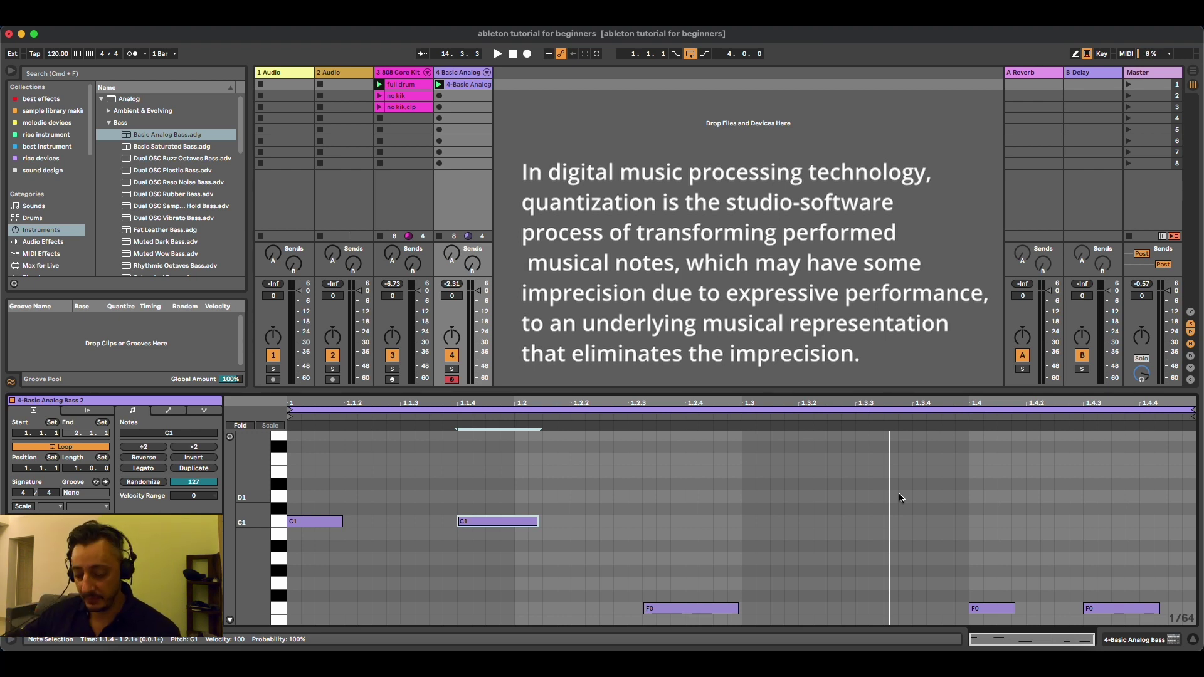
Select all notes in the bass clip and quantize them to the grid
{"action": "left_click_drag", "start_coordinate": [299, 457], "coordinate": [1174, 633]}
{"action": "key", "text": "space"}
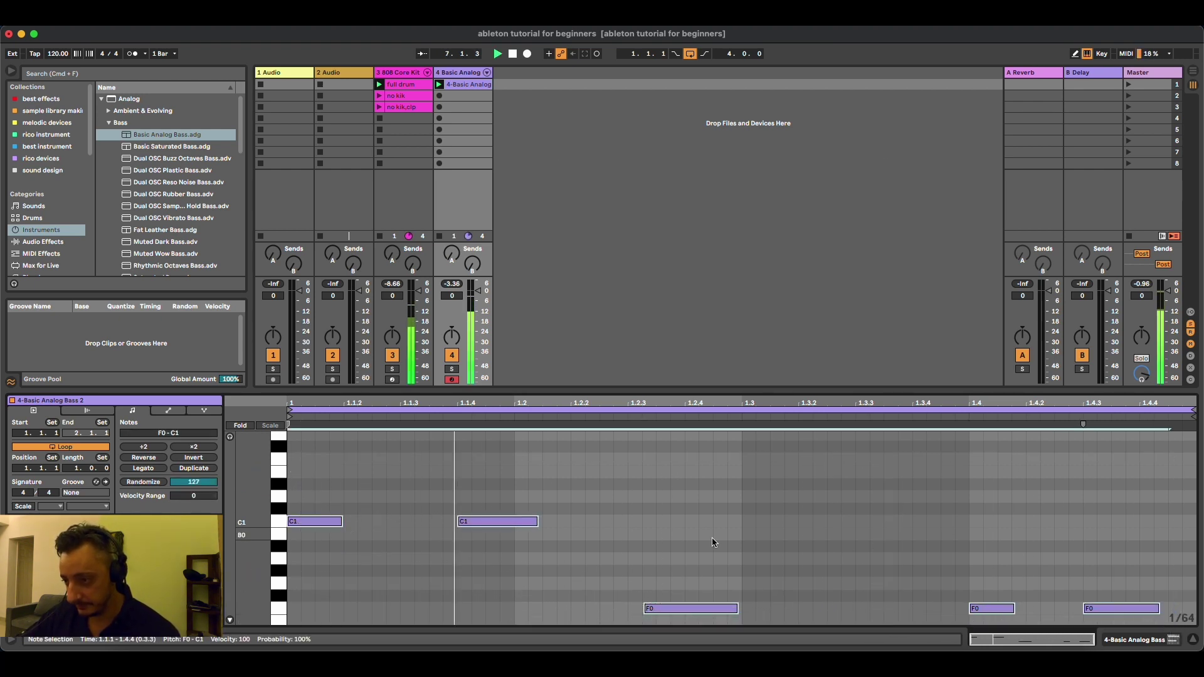
{"action": "right_click", "coordinate": [494, 526]}
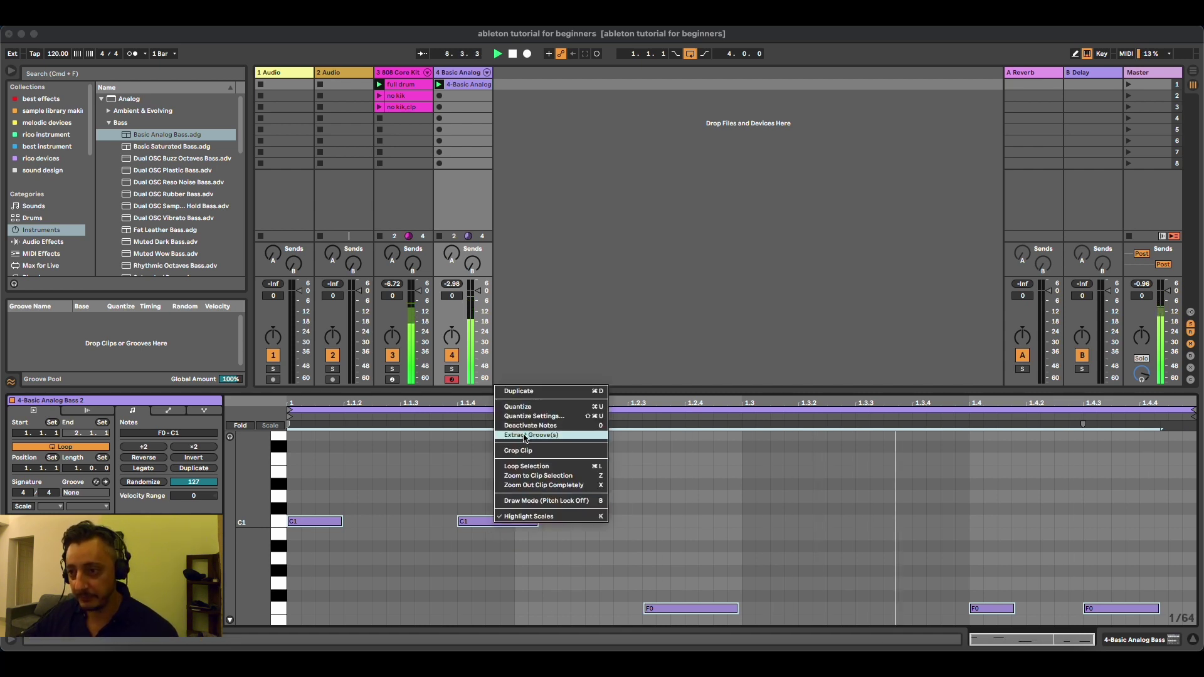
{"action": "left_click", "coordinate": [525, 407]}
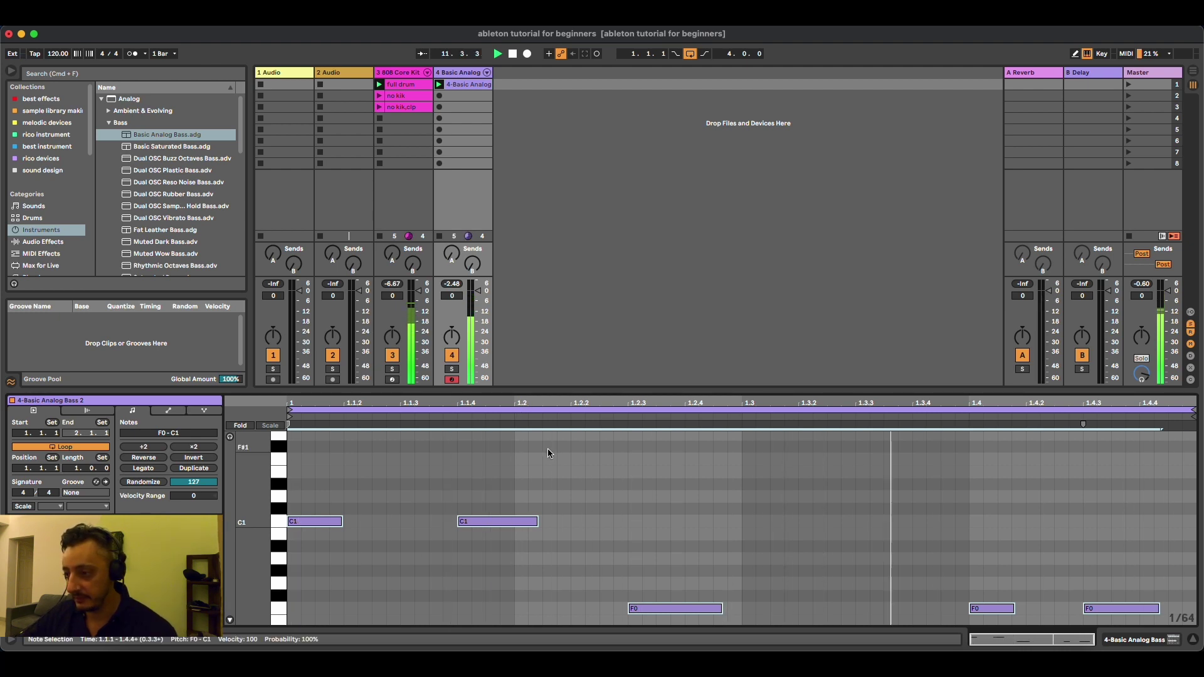
Undo and redo Quantize Notes from the Edit menu to compare the result
{"action": "left_click", "coordinate": [94, 12]}
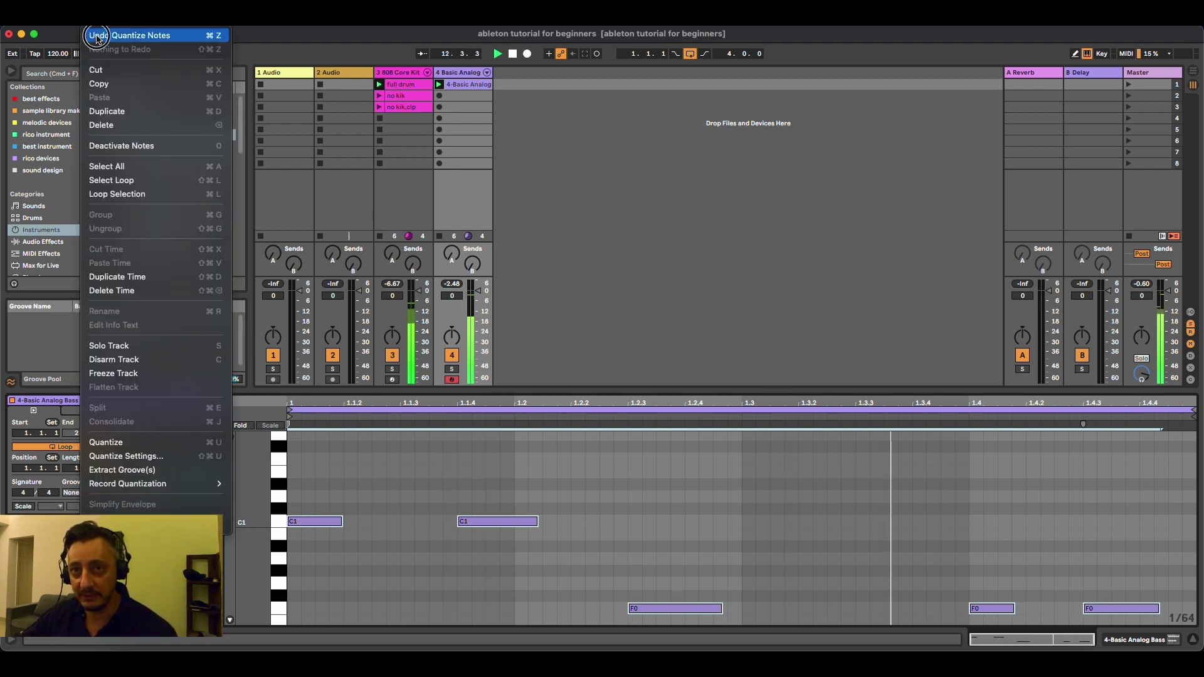
{"action": "left_click", "coordinate": [97, 39]}
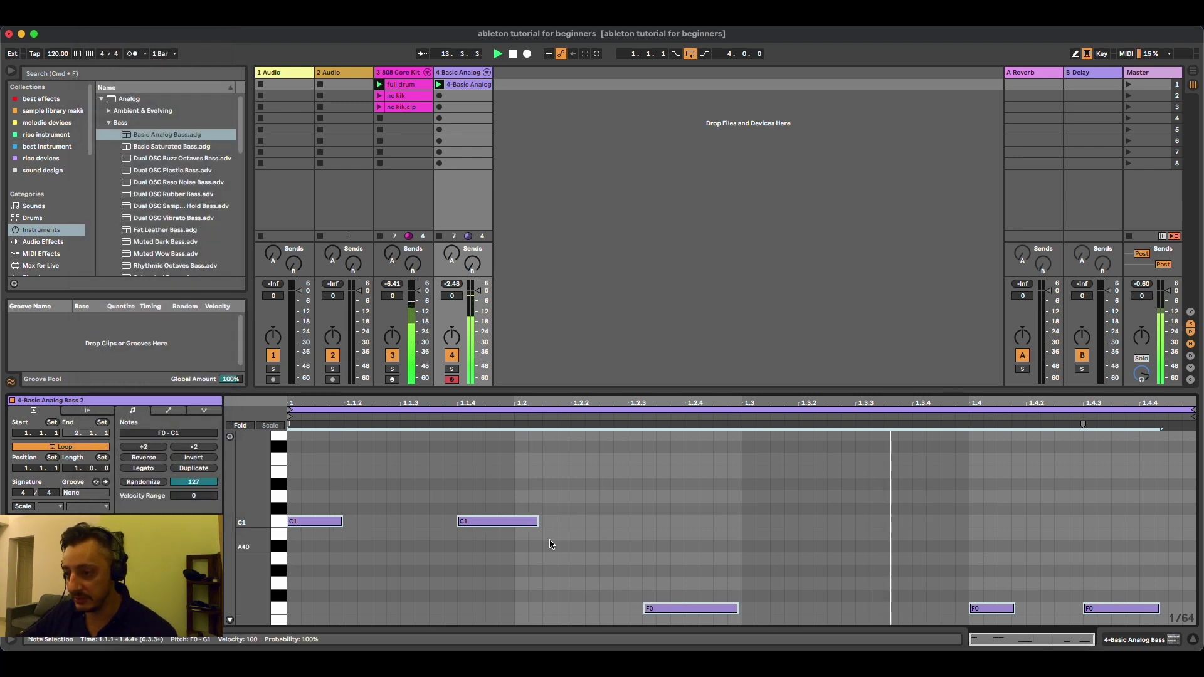
{"action": "left_click", "coordinate": [94, 12]}
{"action": "left_click", "coordinate": [101, 49]}
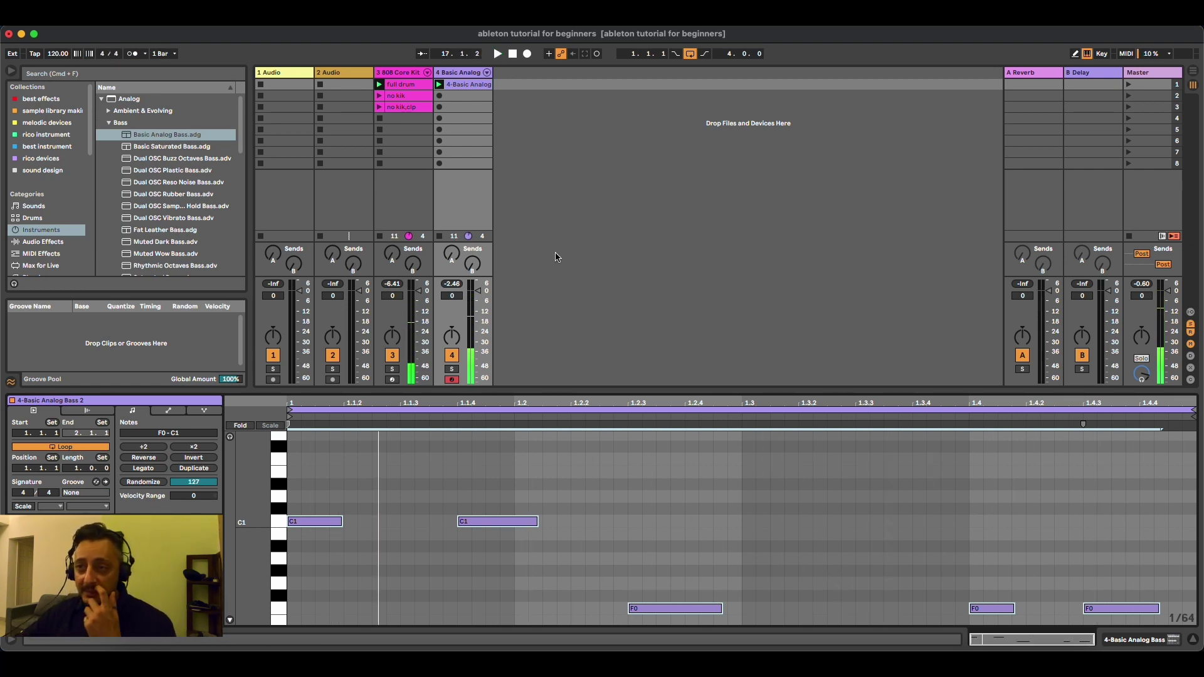
Lower the bass Filter Cutoff while playing, then stop the clip and disarm track 4
{"action": "left_click", "coordinate": [461, 72]}
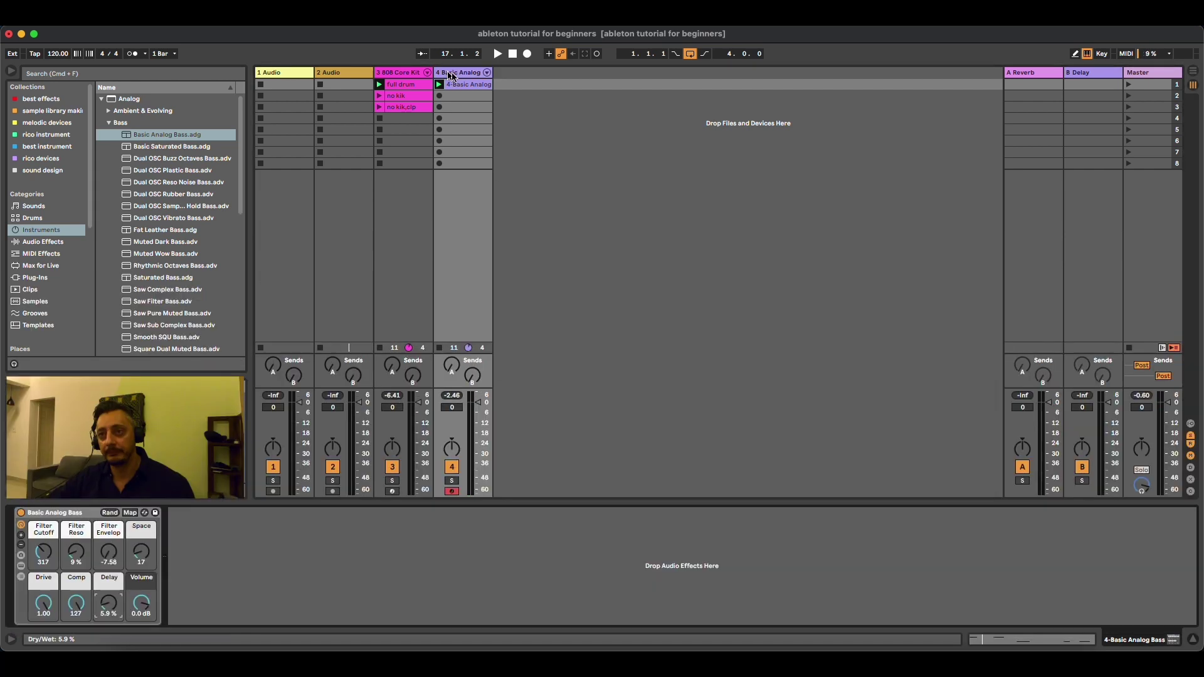
{"action": "key", "text": "space"}
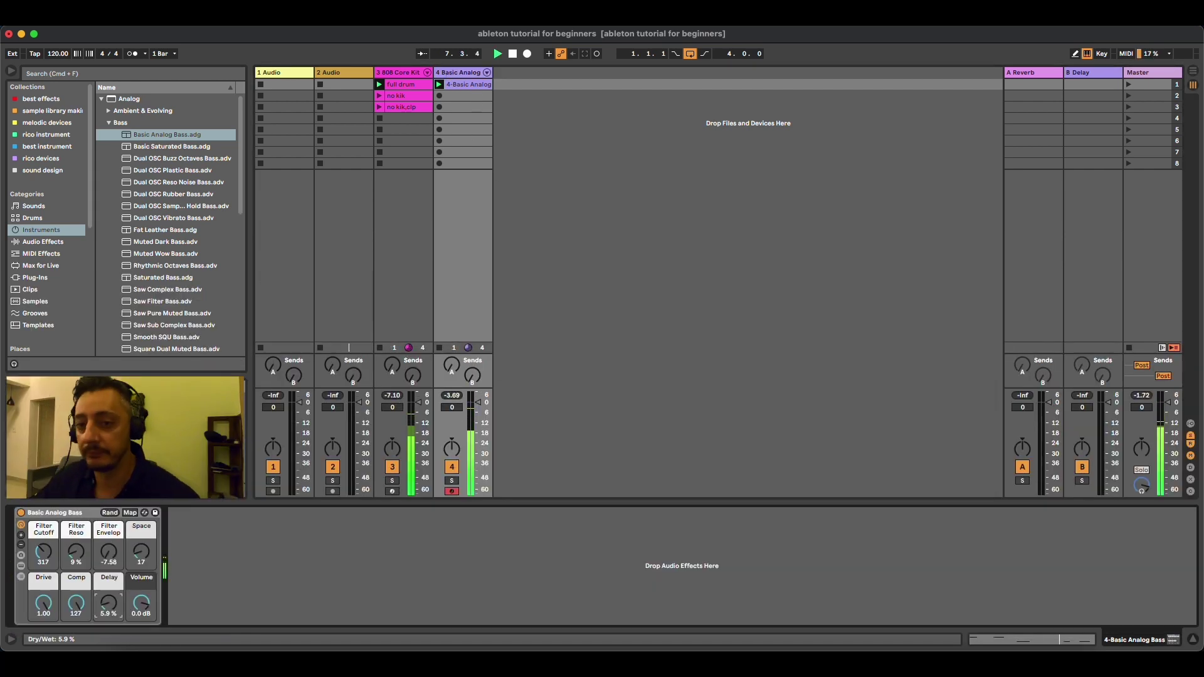
{"action": "mouse_move", "coordinate": [45, 547]}
{"action": "left_mouse_down"}
{"action": "mouse_move", "coordinate": [45, 501]}
{"action": "mouse_move", "coordinate": [45, 565]}
{"action": "mouse_move", "coordinate": [45, 548]}
{"action": "left_mouse_up"}
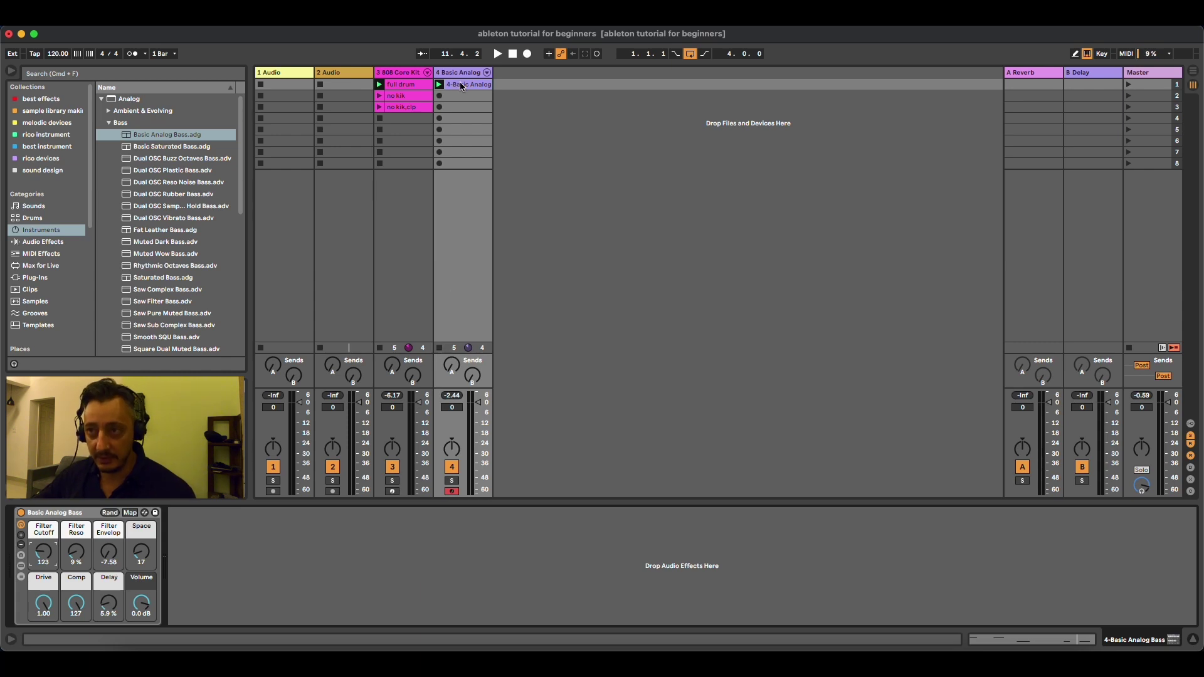
{"action": "left_click", "coordinate": [440, 348]}
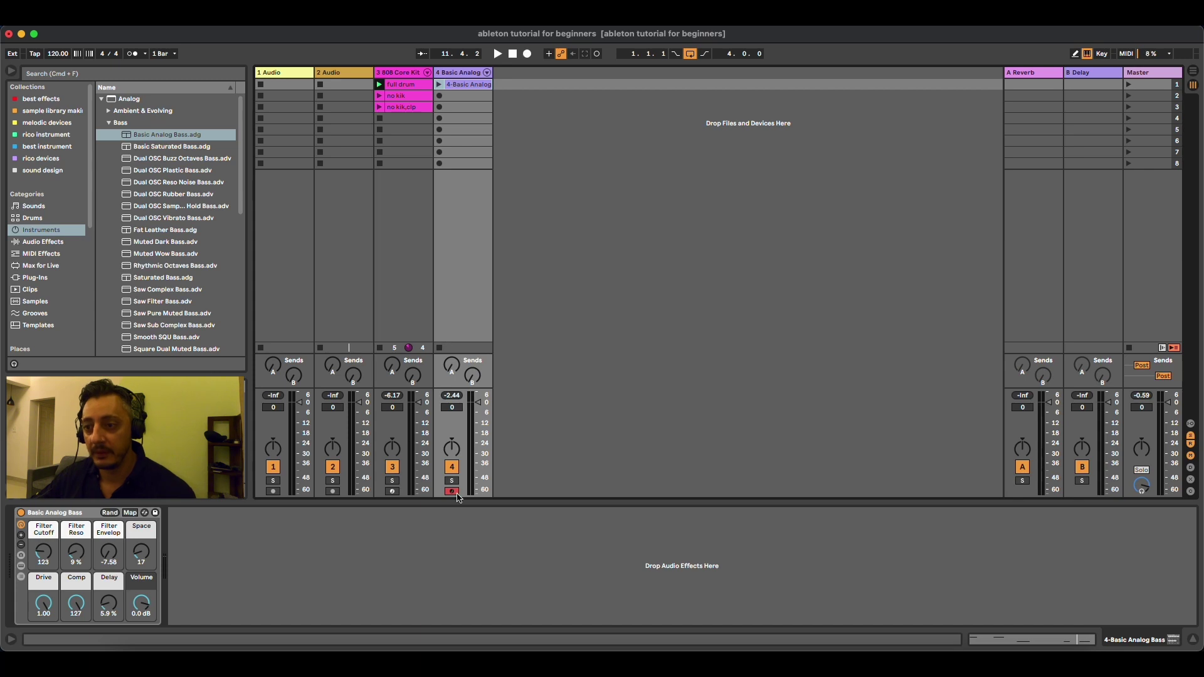
{"action": "left_click", "coordinate": [452, 492]}
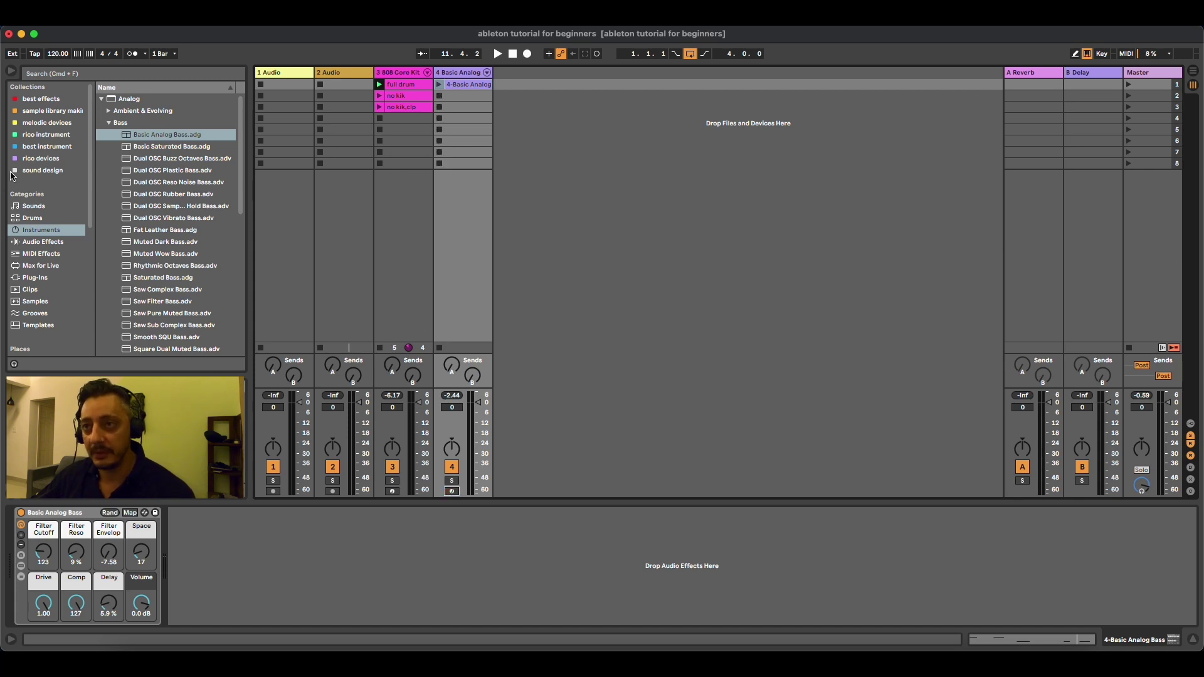
Load an Arpeggiator from MIDI Effects onto track 4, re-arm it, and set Steps to 1
{"action": "left_click", "coordinate": [31, 253]}
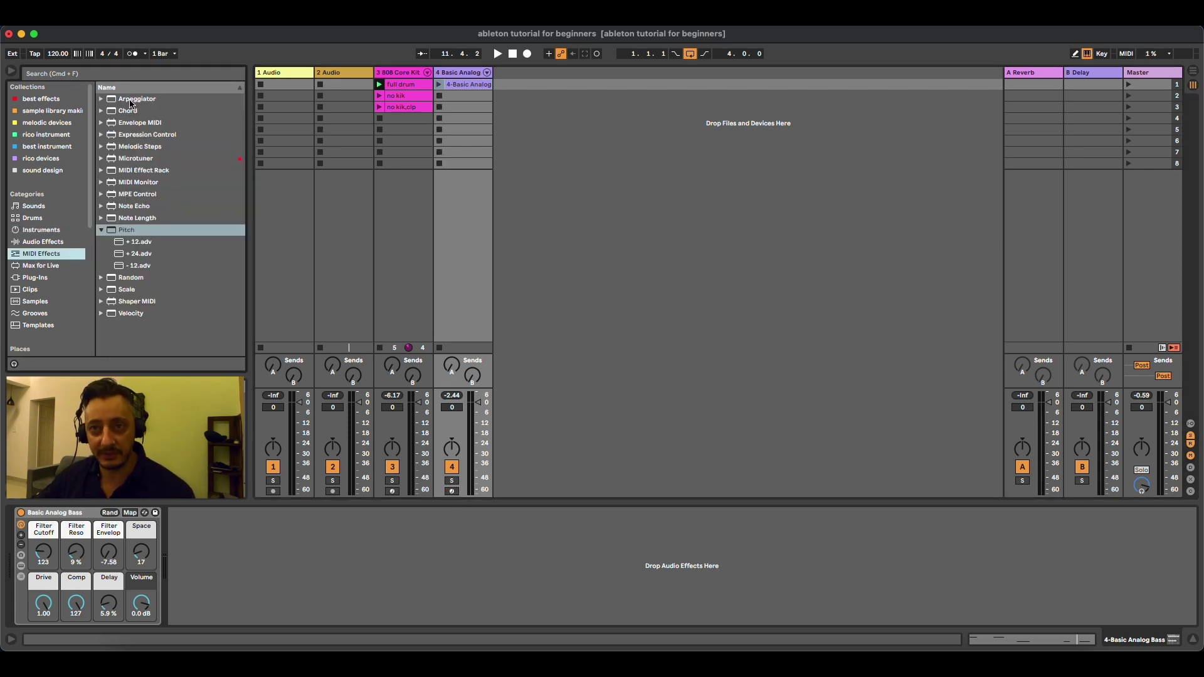
{"action": "left_click", "coordinate": [140, 101]}
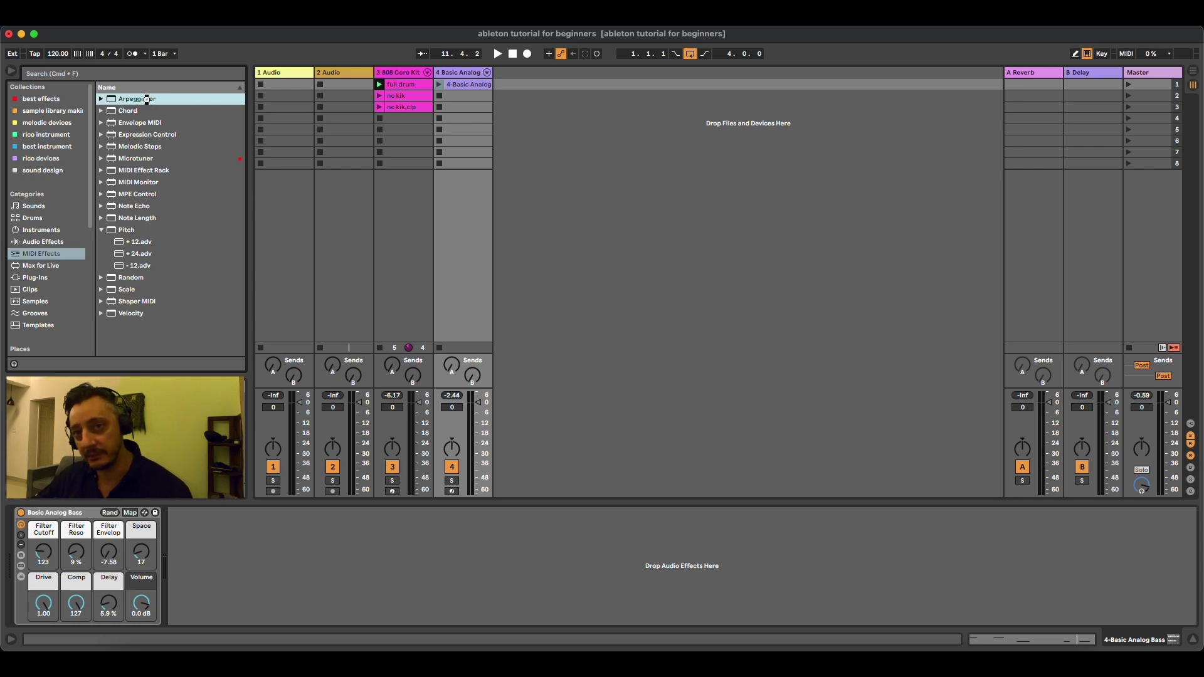
{"action": "double_click", "coordinate": [147, 100]}
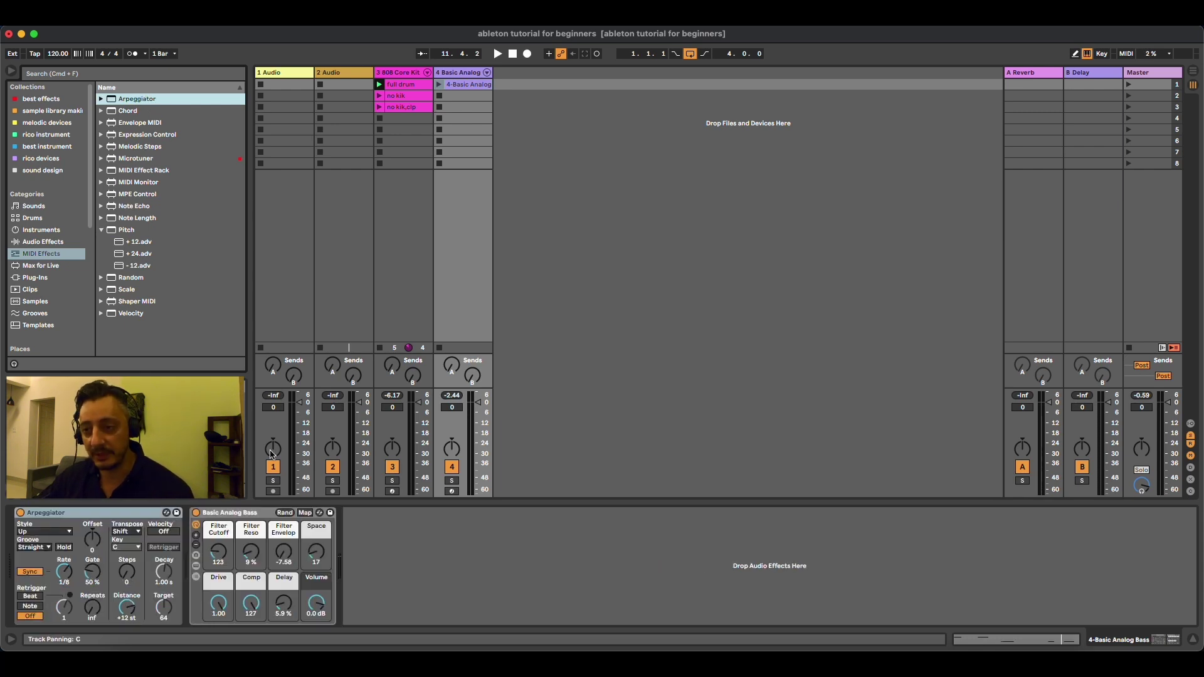
{"action": "left_click", "coordinate": [452, 492]}
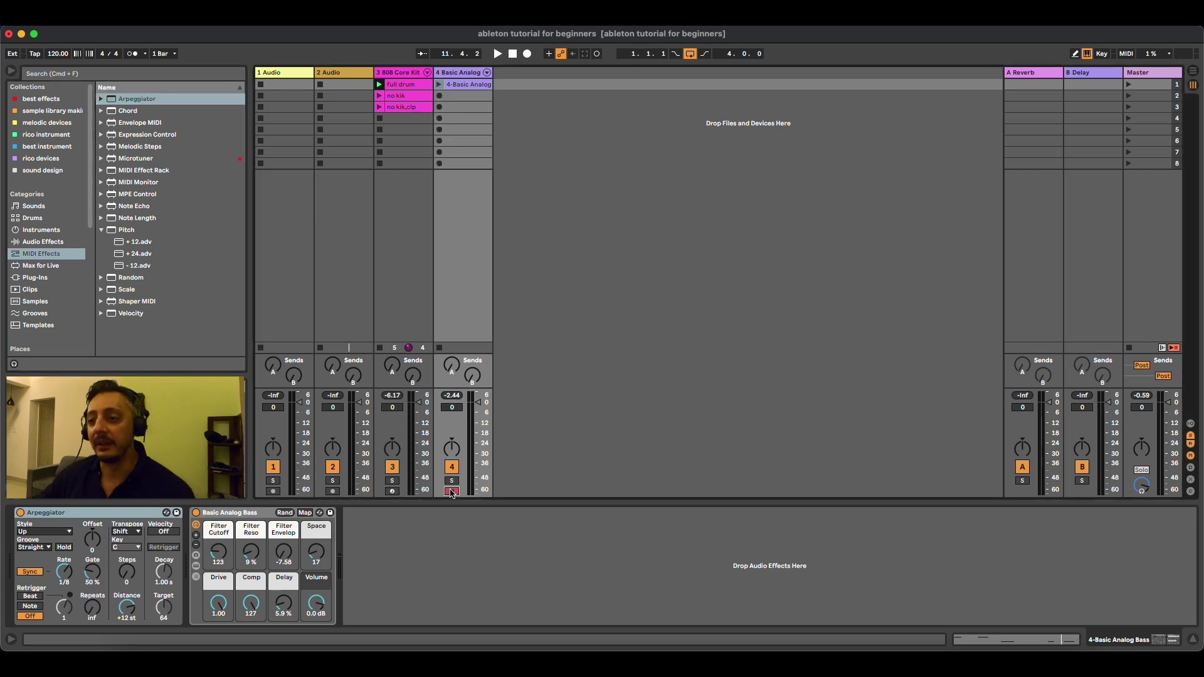
{"action": "left_click", "coordinate": [128, 573]}
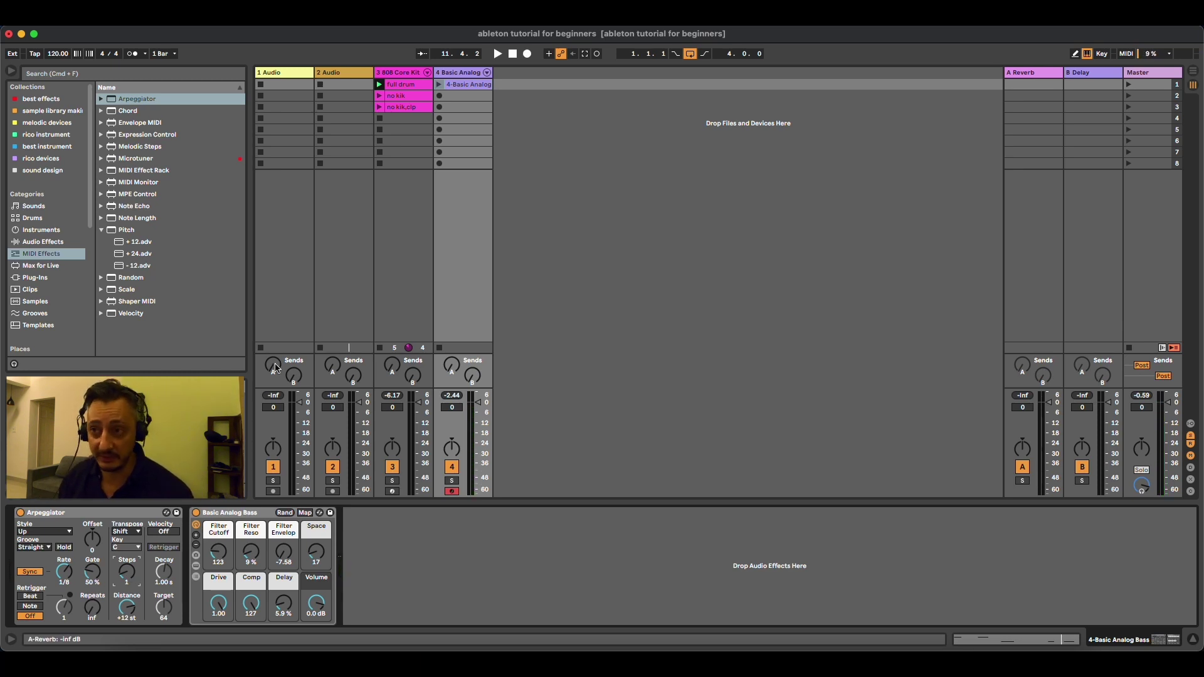
Record an arpeggiated bass clip into track 4's third slot and view its notes
{"action": "left_click", "coordinate": [498, 54]}
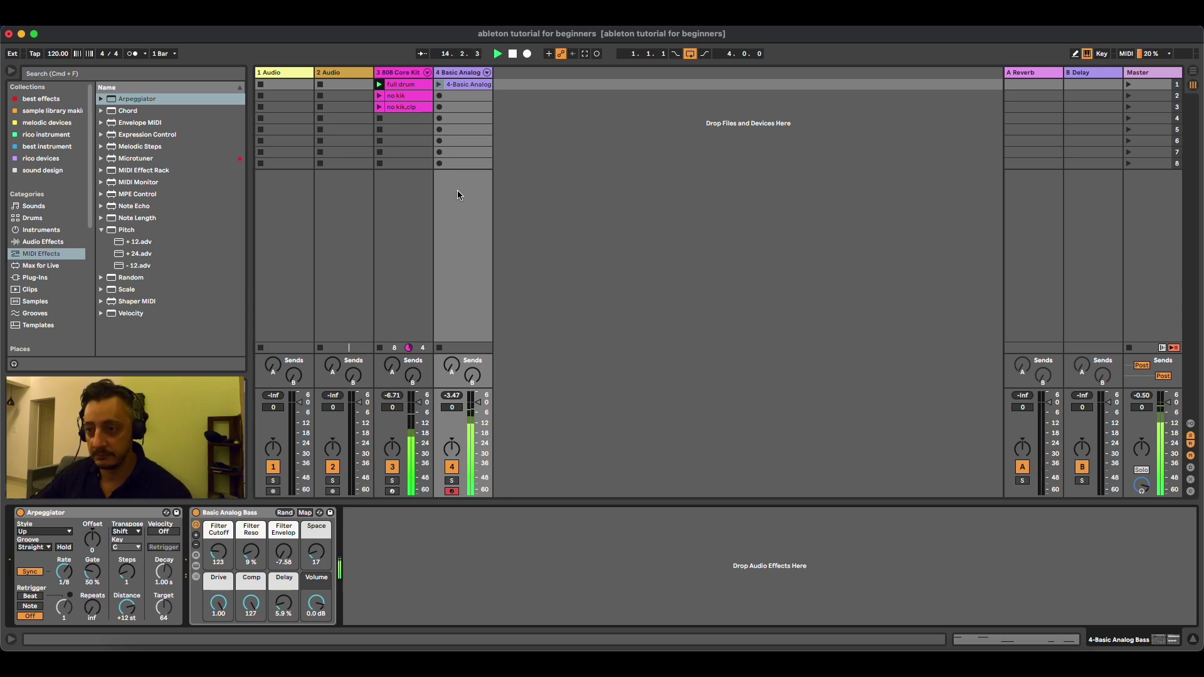
{"action": "left_click", "coordinate": [441, 108]}
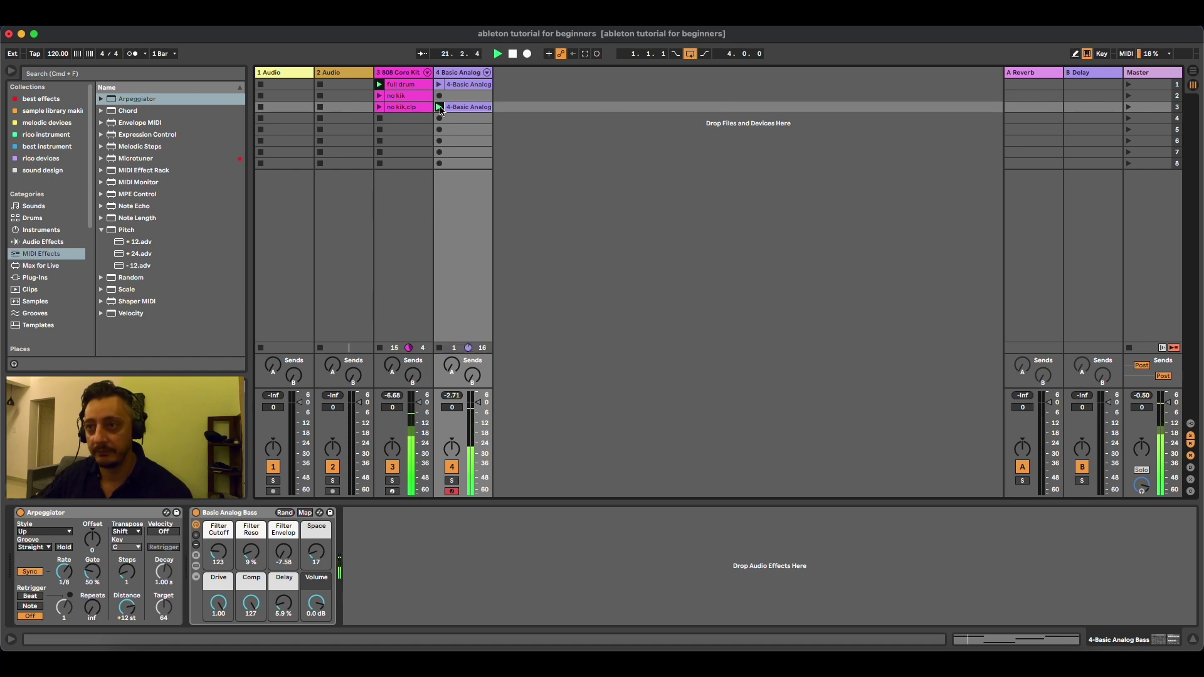
{"action": "left_click", "coordinate": [462, 109]}
{"action": "left_click", "coordinate": [462, 109]}
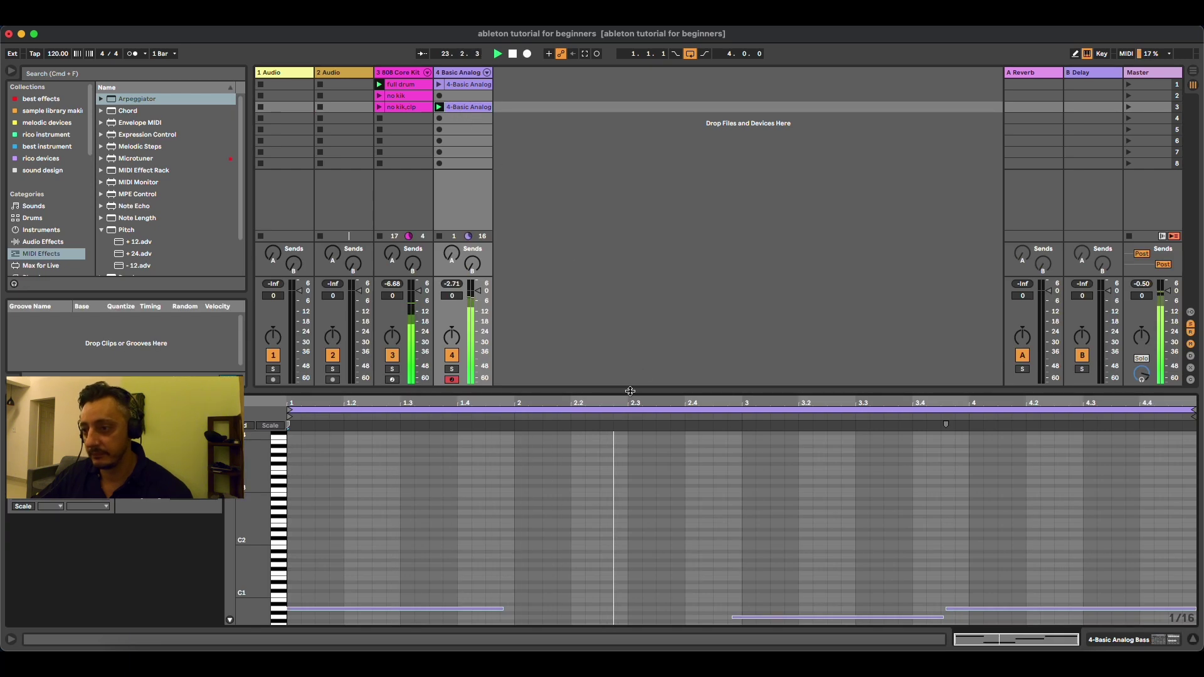
{"action": "left_click_drag", "start_coordinate": [631, 391], "coordinate": [627, 304]}
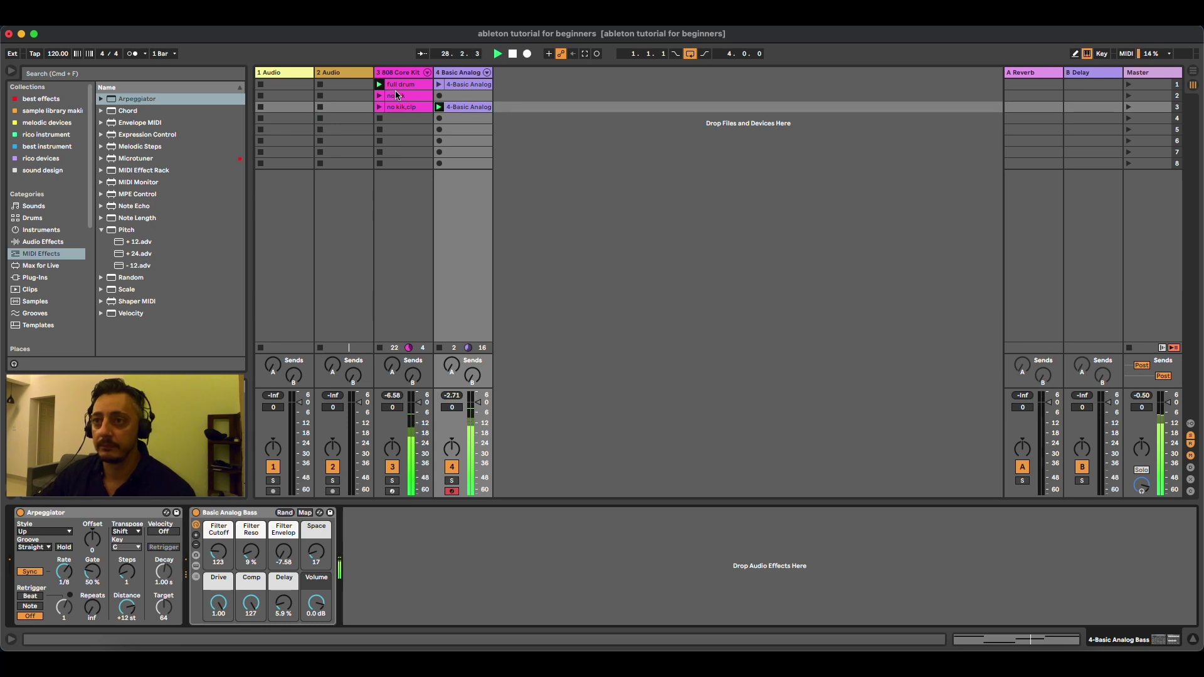
Delete the original slot-1 bass clip and move the new clip into slot 1
{"action": "right_click", "coordinate": [462, 86]}
{"action": "left_click", "coordinate": [471, 91]}
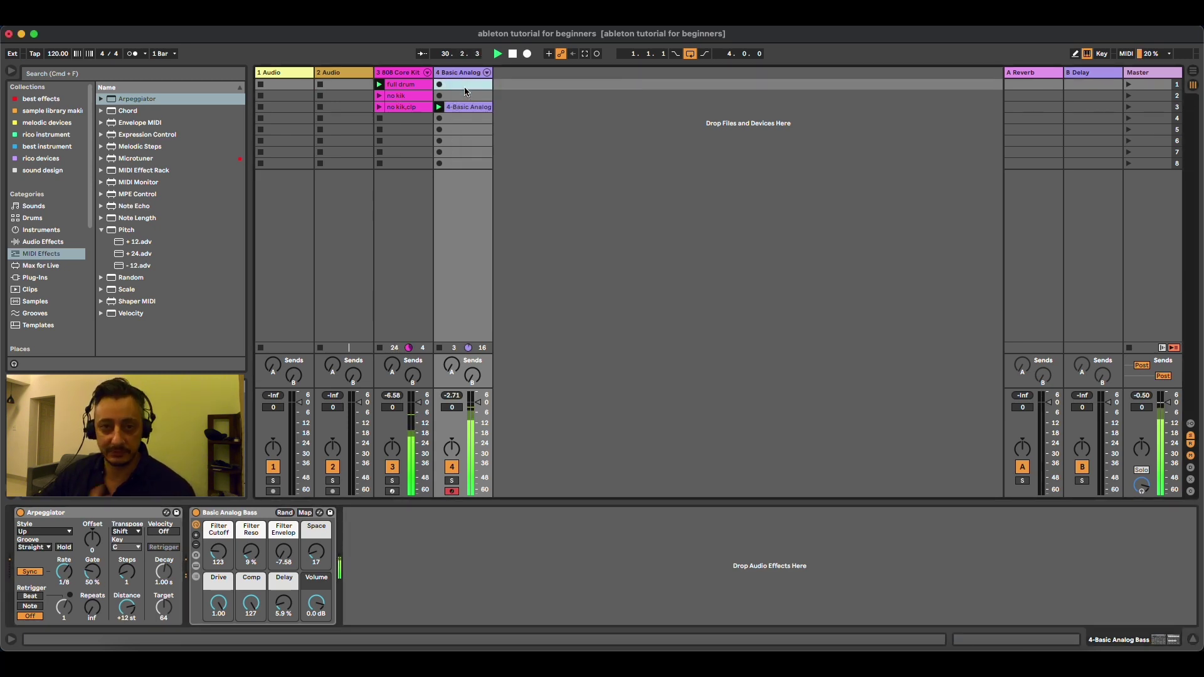
{"action": "left_click_drag", "start_coordinate": [464, 107], "coordinate": [465, 88]}
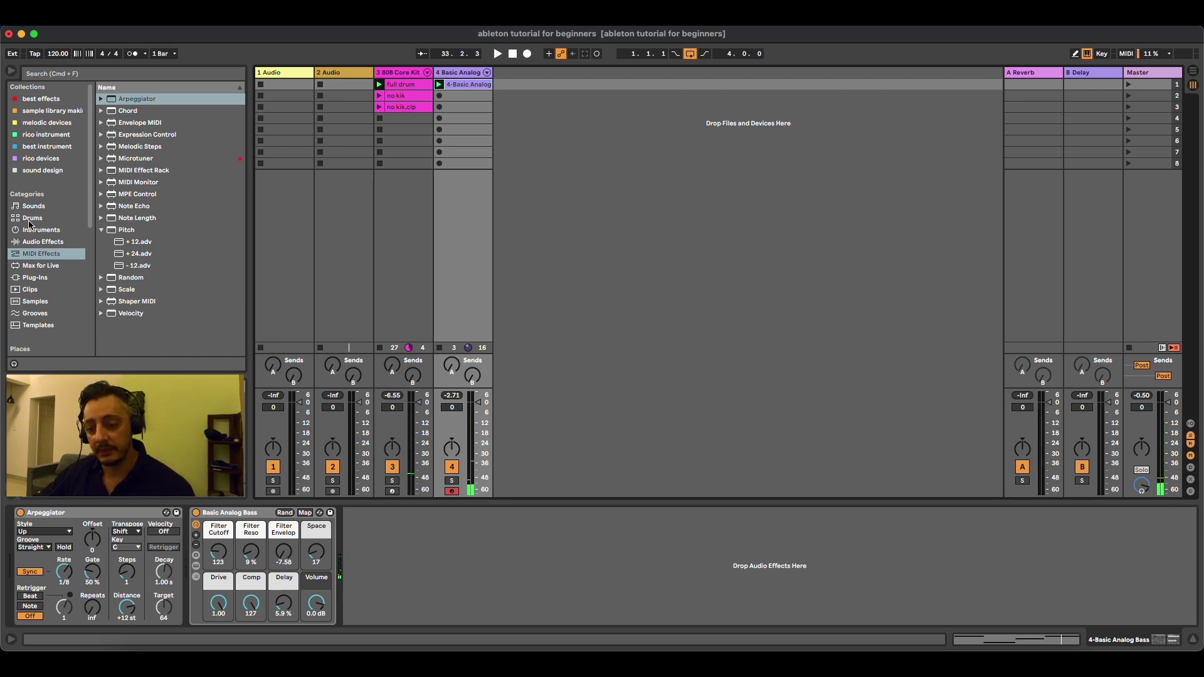
Insert a MIDI track after the bass and load E-Piano Muted Pure from Piano & Keys onto it
{"action": "right_click", "coordinate": [456, 76]}
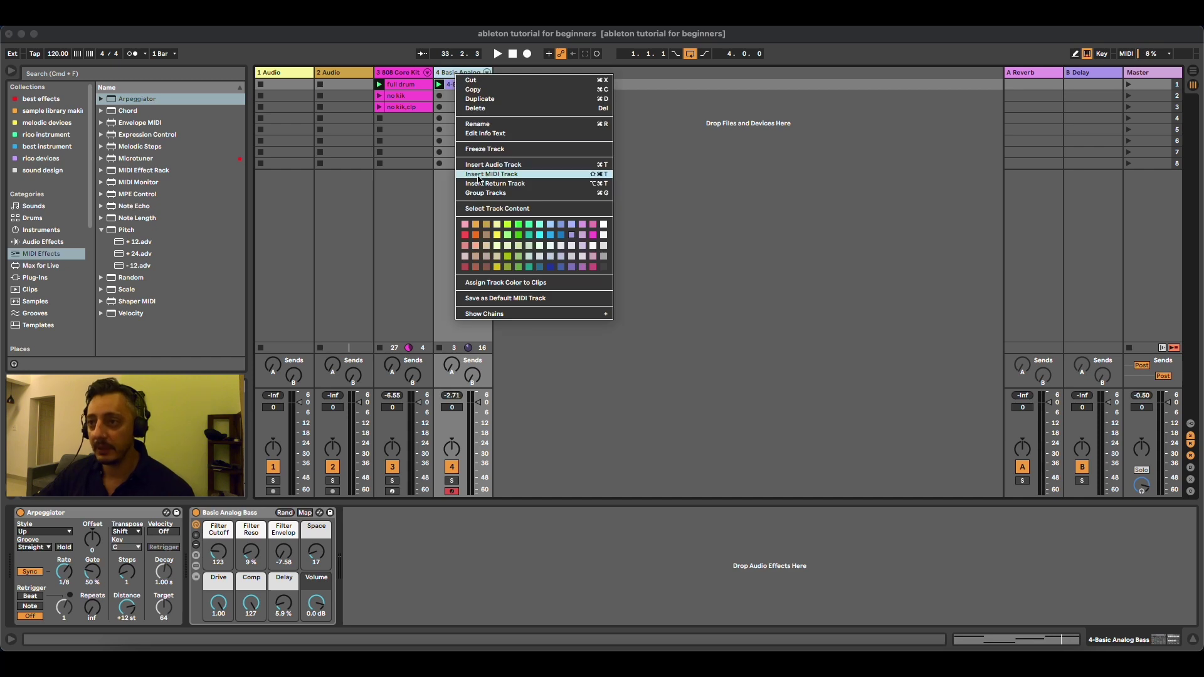
{"action": "key", "text": "Escape"}
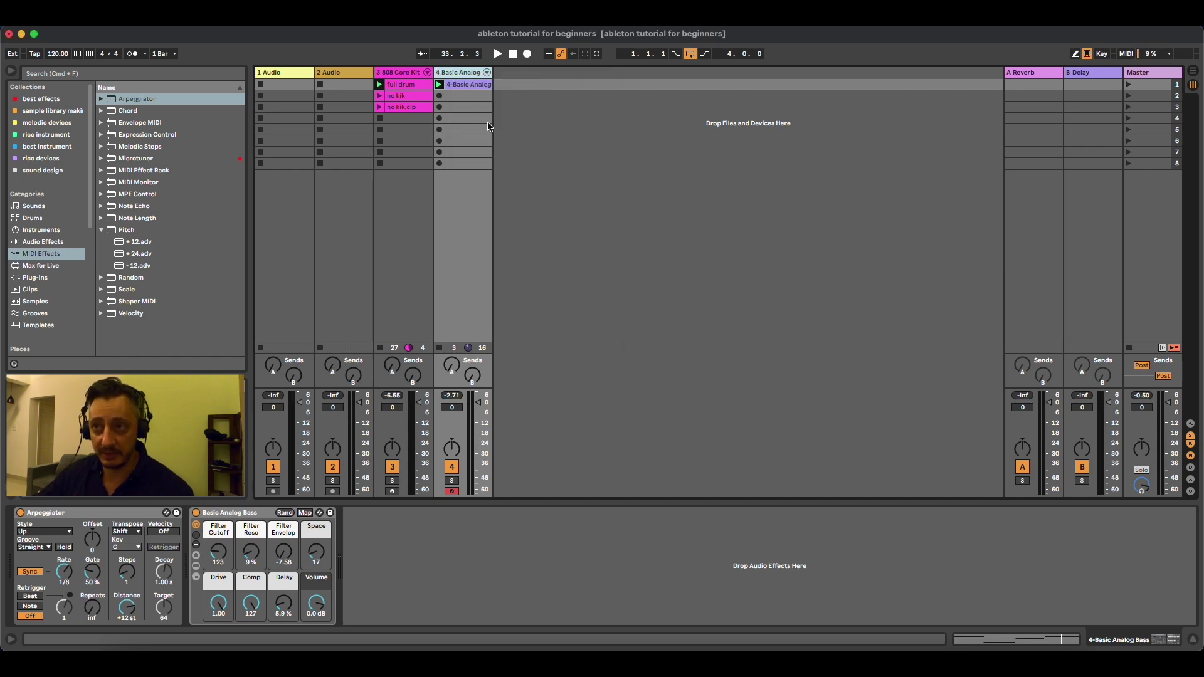
{"action": "right_click", "coordinate": [455, 72]}
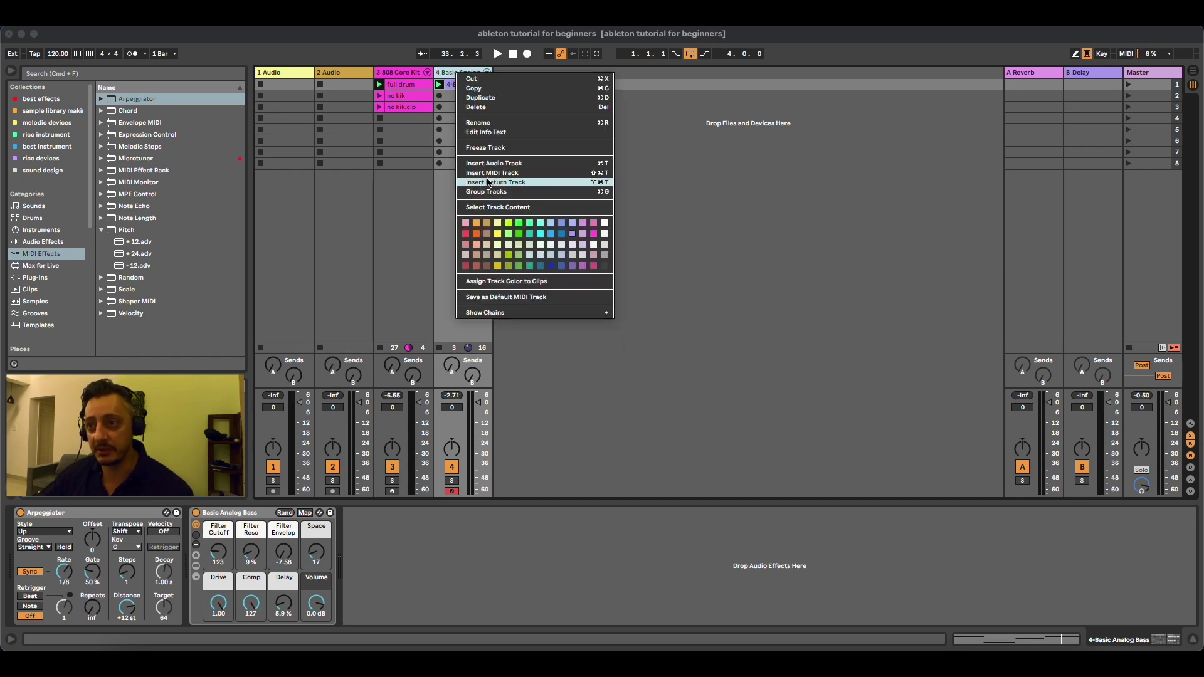
{"action": "left_click", "coordinate": [486, 174]}
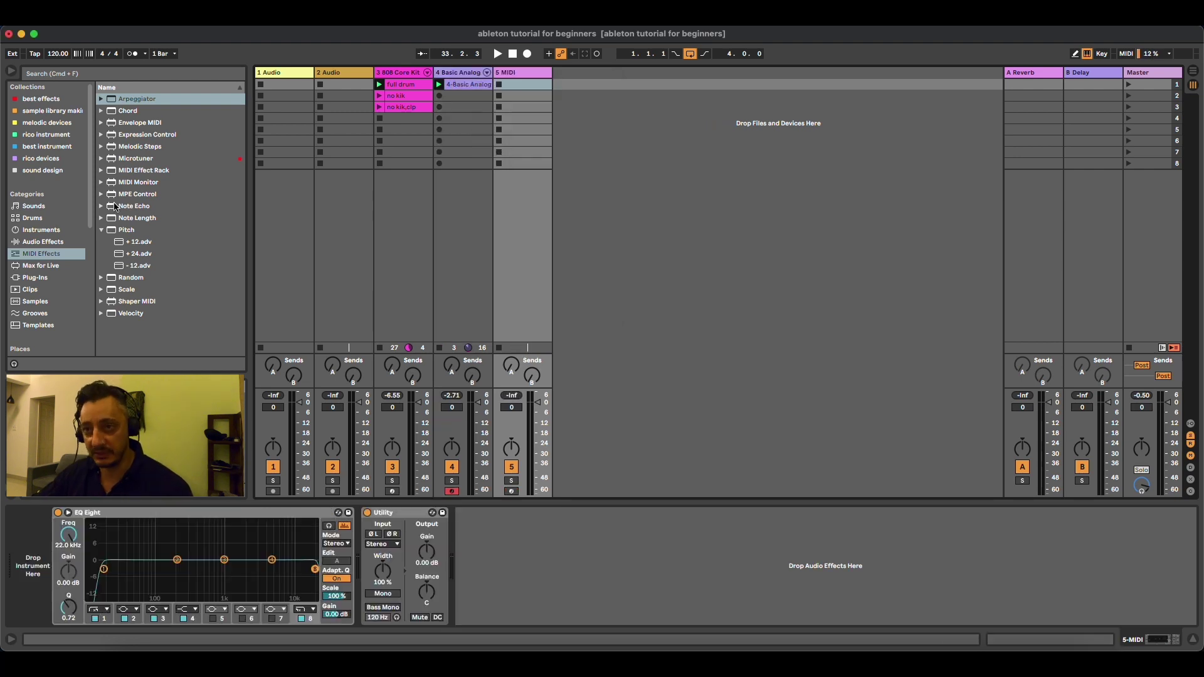
{"action": "left_click", "coordinate": [56, 233]}
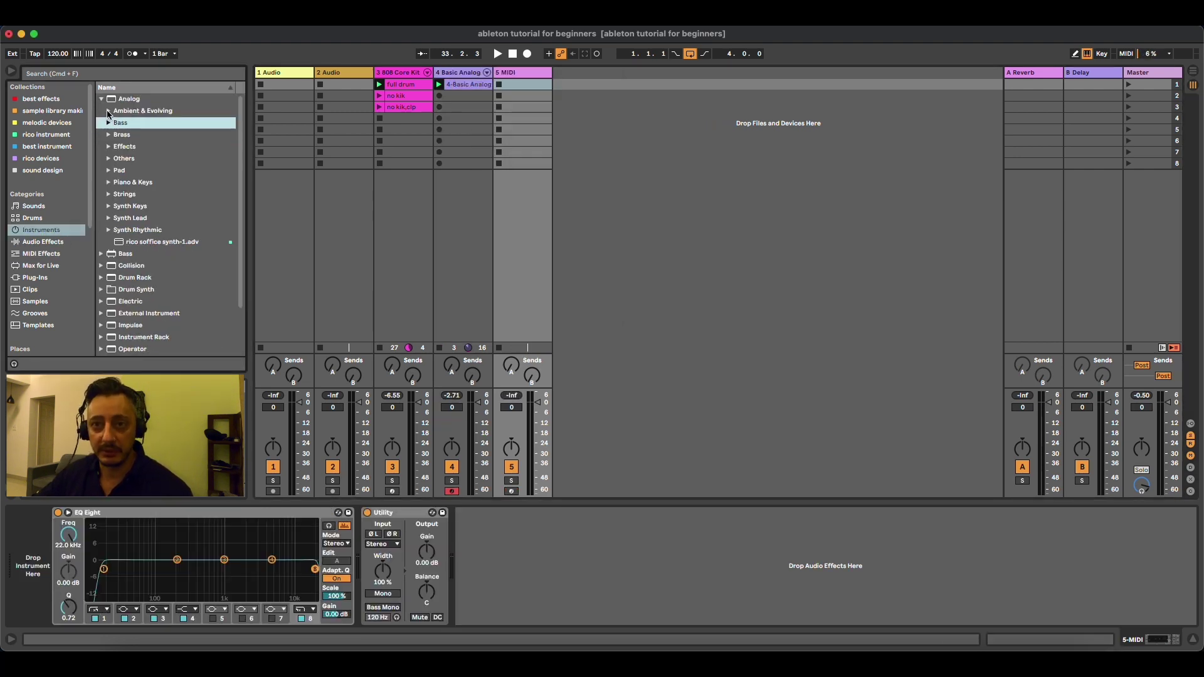
{"action": "left_click", "coordinate": [111, 182]}
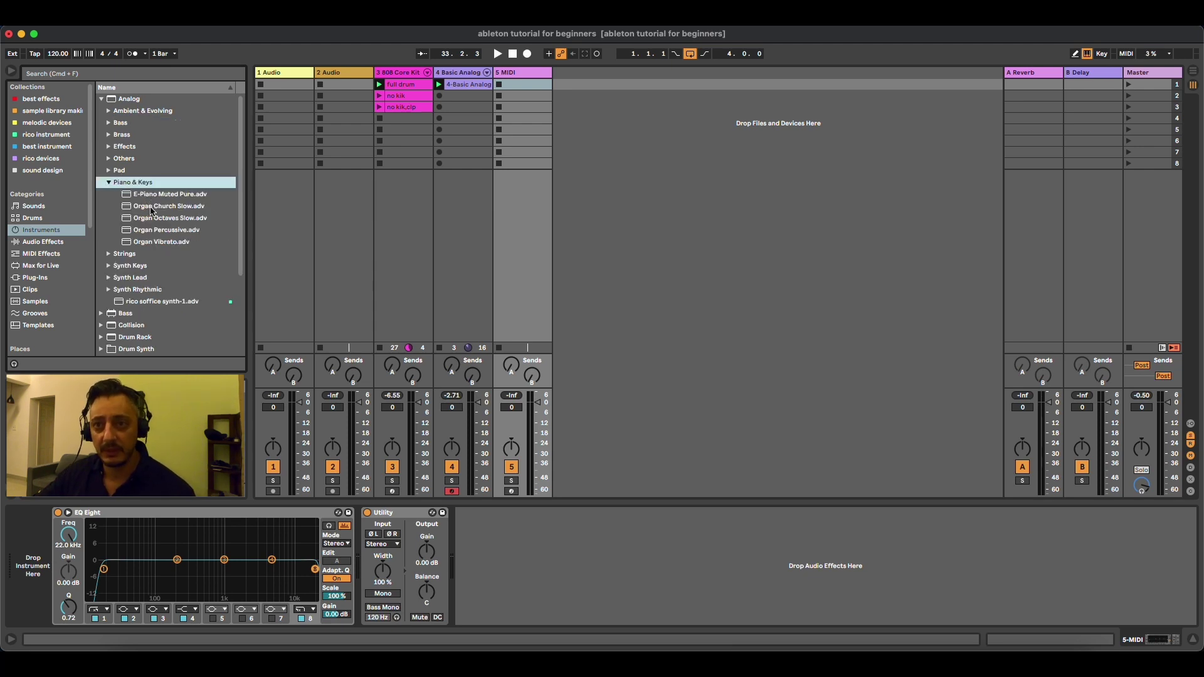
{"action": "left_click_drag", "start_coordinate": [149, 196], "coordinate": [513, 100]}
Arm the E-Piano track and play test notes A, S and D over the beat
{"action": "left_click", "coordinate": [511, 492]}
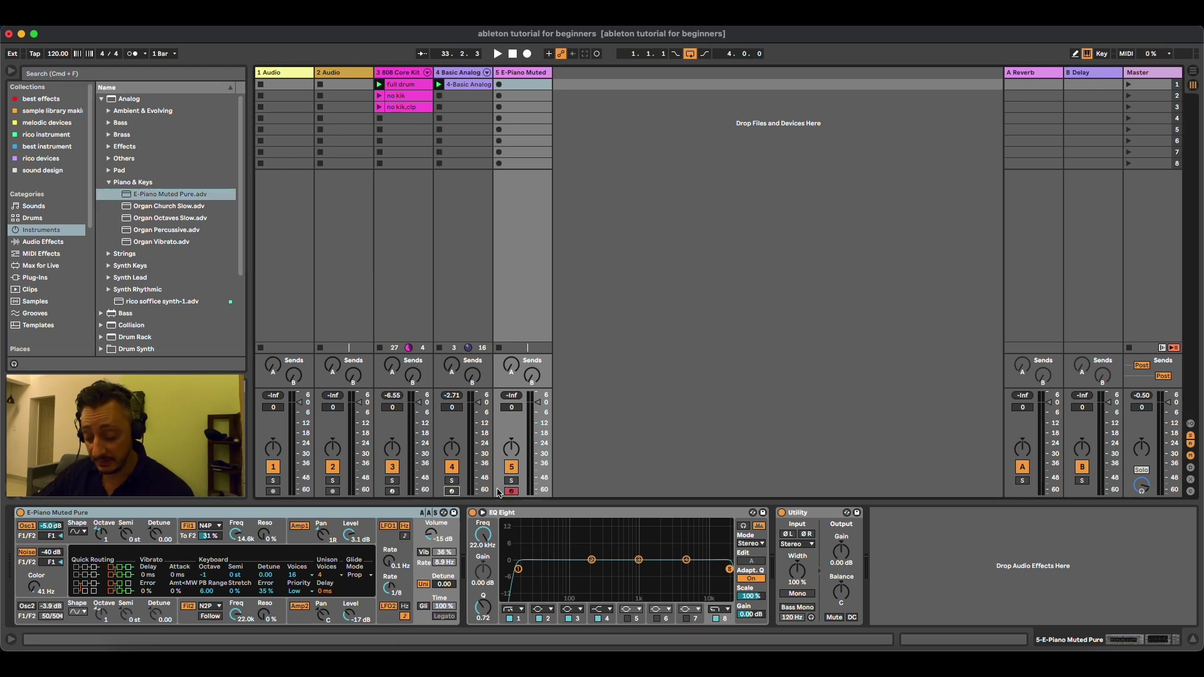
{"action": "key", "text": "a"}
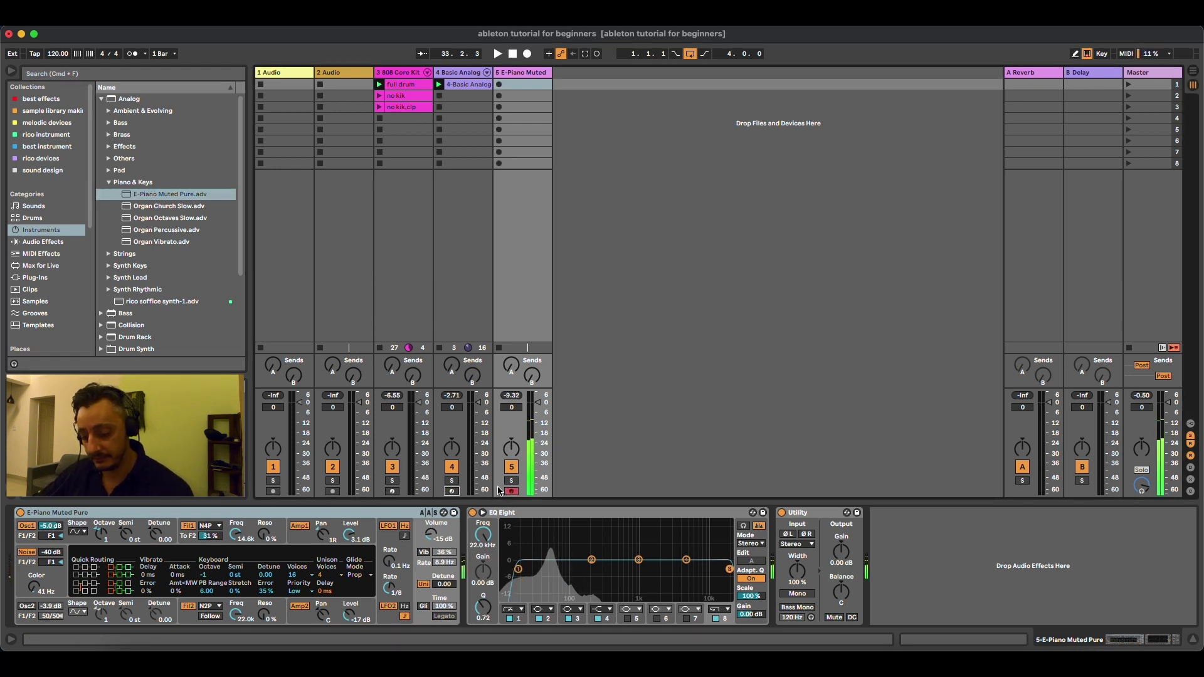
{"action": "key", "text": "s"}
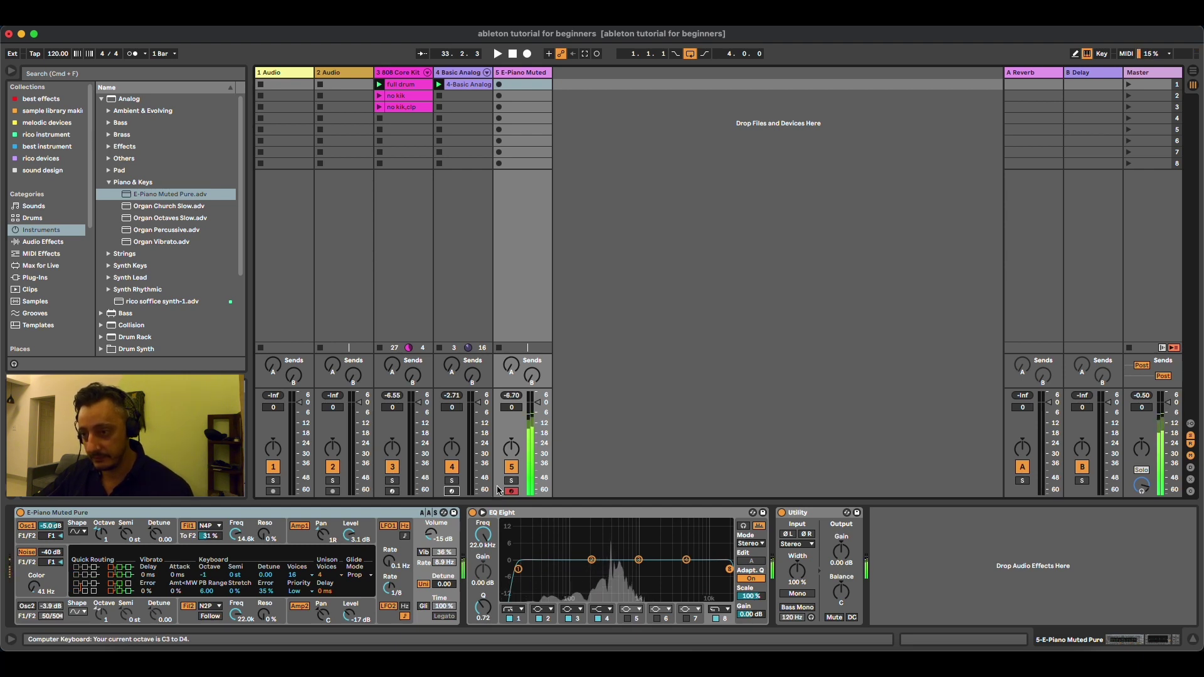
{"action": "key", "text": "space"}
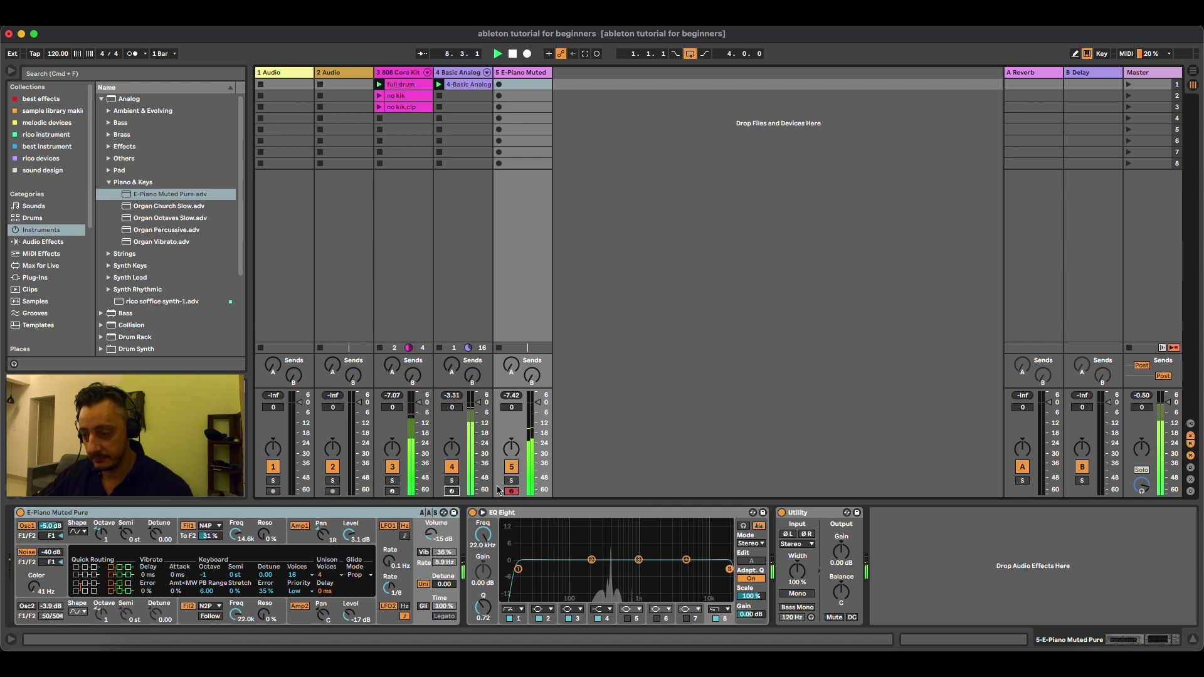
{"action": "key", "text": "d"}
{"action": "key", "text": "d"}
{"action": "key", "text": "space"}
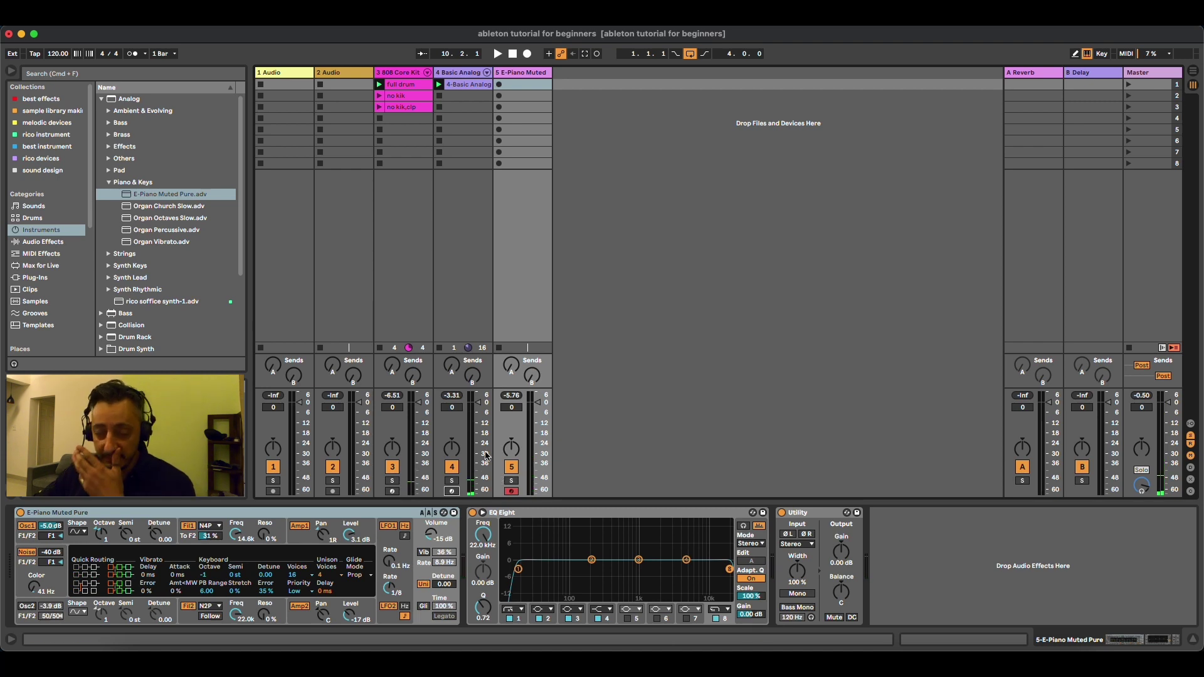
Add a Reverb from Audio Effects > Reverb & Resonance after the E-Piano instrument
{"action": "left_click", "coordinate": [52, 244]}
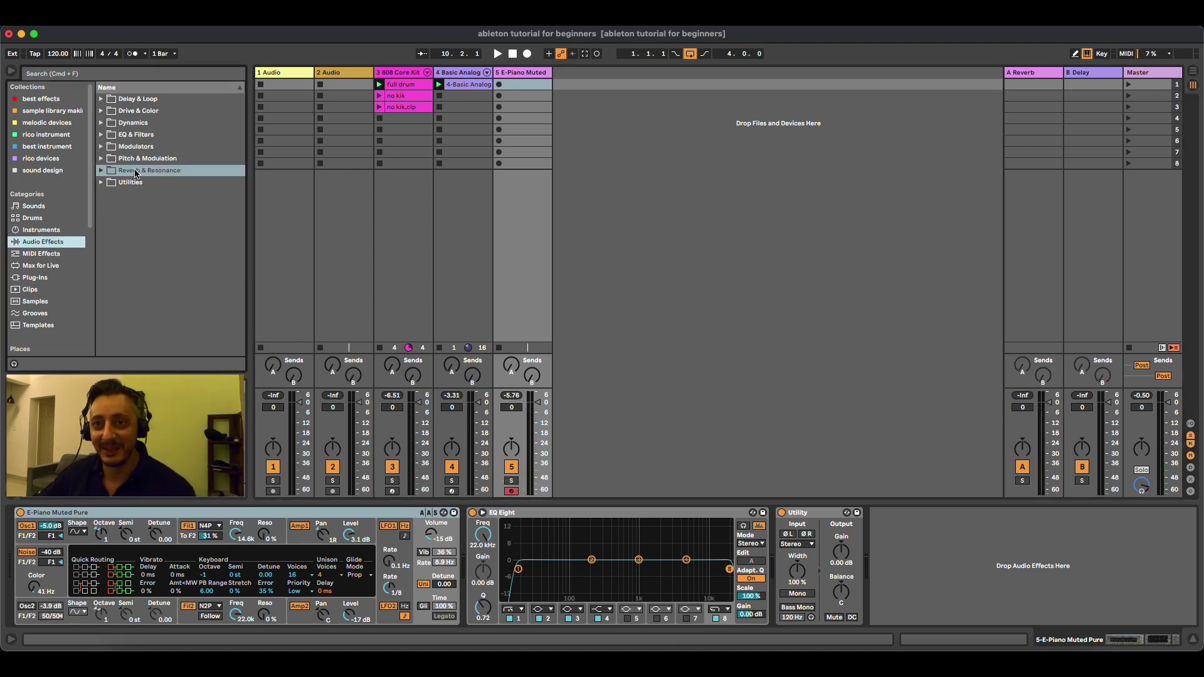
{"action": "left_click", "coordinate": [102, 171]}
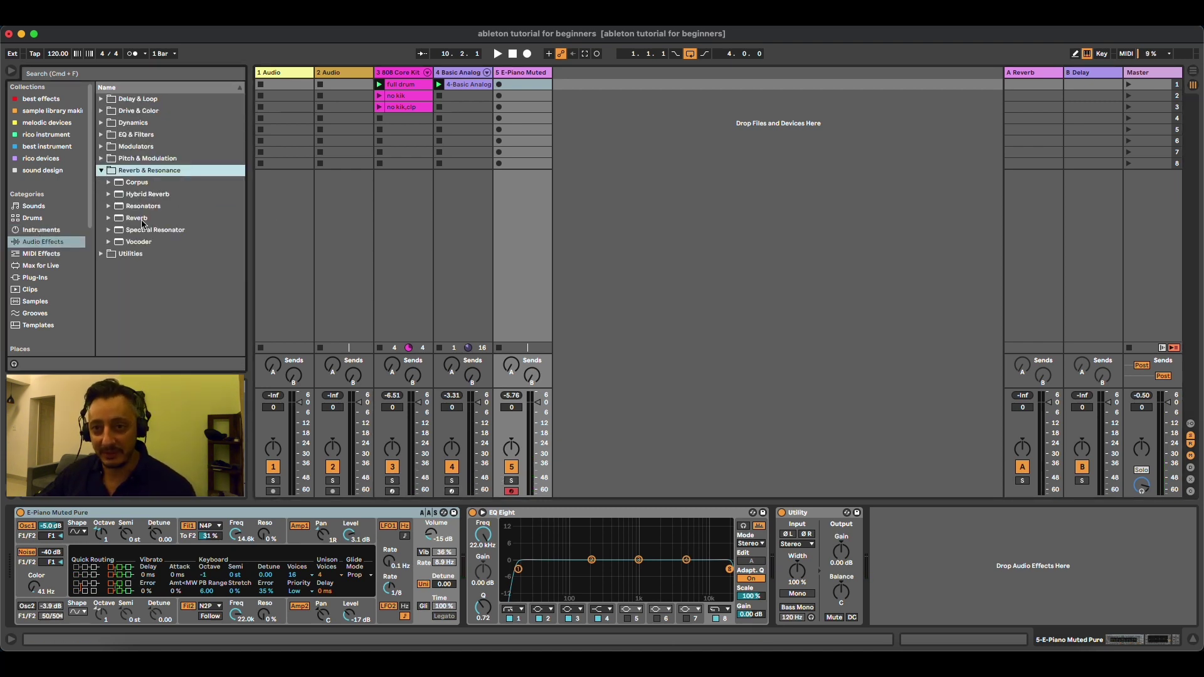
{"action": "left_click_drag", "start_coordinate": [137, 219], "coordinate": [916, 544]}
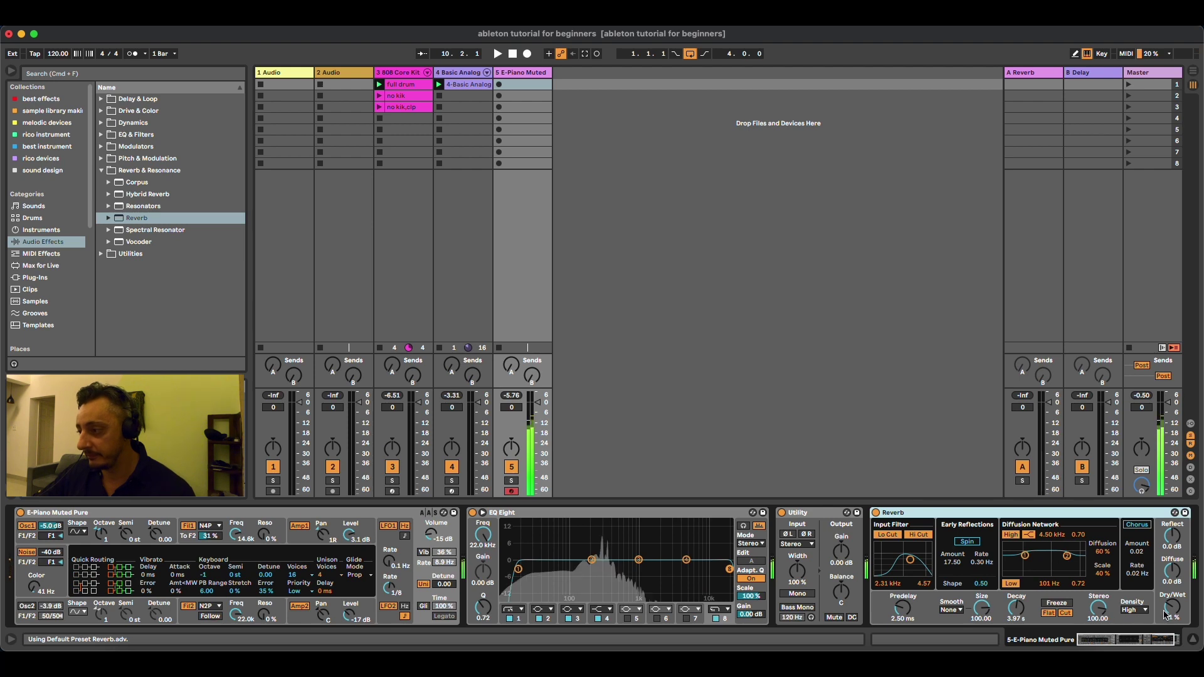
Compare the Reverb fully dry and fully wet, then settle on a partly wet mix
{"action": "left_click_drag", "start_coordinate": [1172, 607], "coordinate": [1172, 602]}
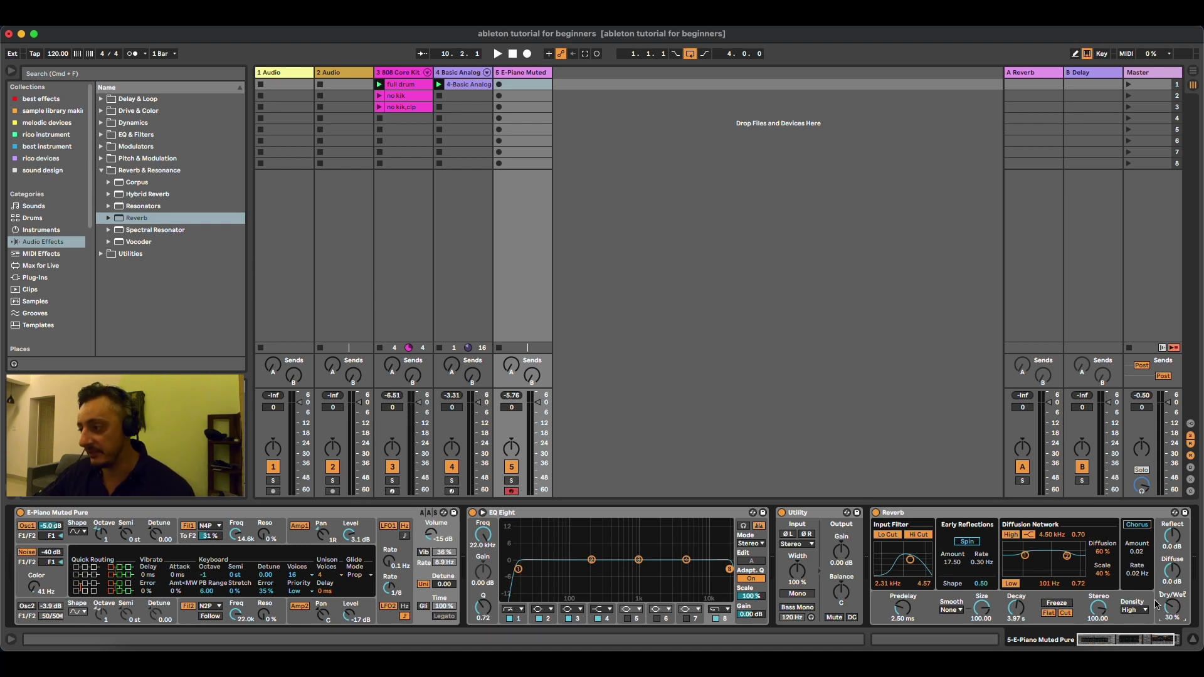
{"action": "left_click_drag", "start_coordinate": [1181, 607], "coordinate": [1181, 640]}
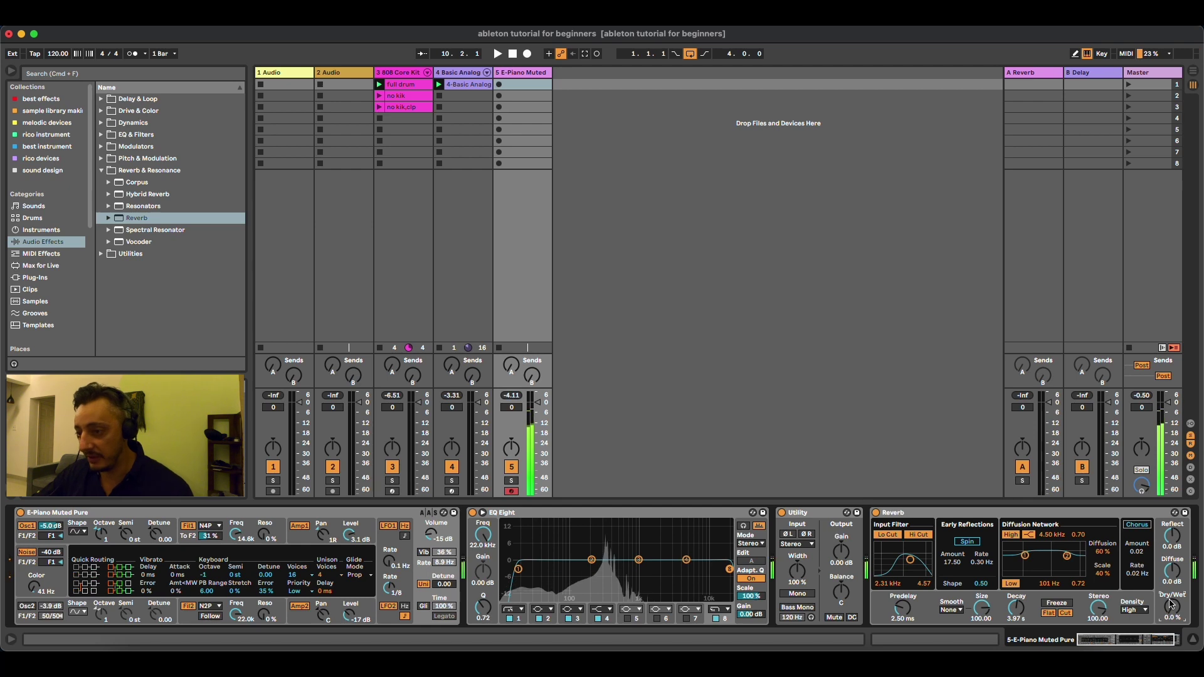
{"action": "left_click_drag", "start_coordinate": [1173, 609], "coordinate": [1172, 564]}
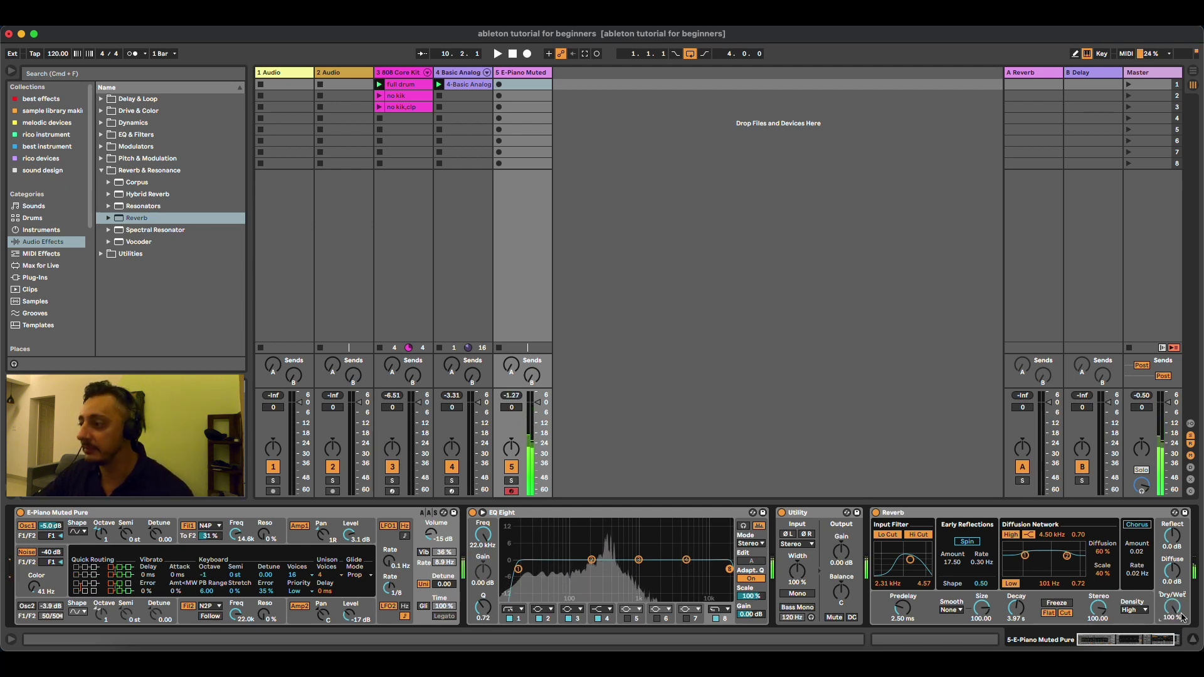
{"action": "left_click_drag", "start_coordinate": [1172, 607], "coordinate": [1172, 646]}
Set the Reverb decay to 10.3 s and reshape its input filter, auditioning with playback
{"action": "left_click_drag", "start_coordinate": [1018, 621], "coordinate": [1019, 602]}
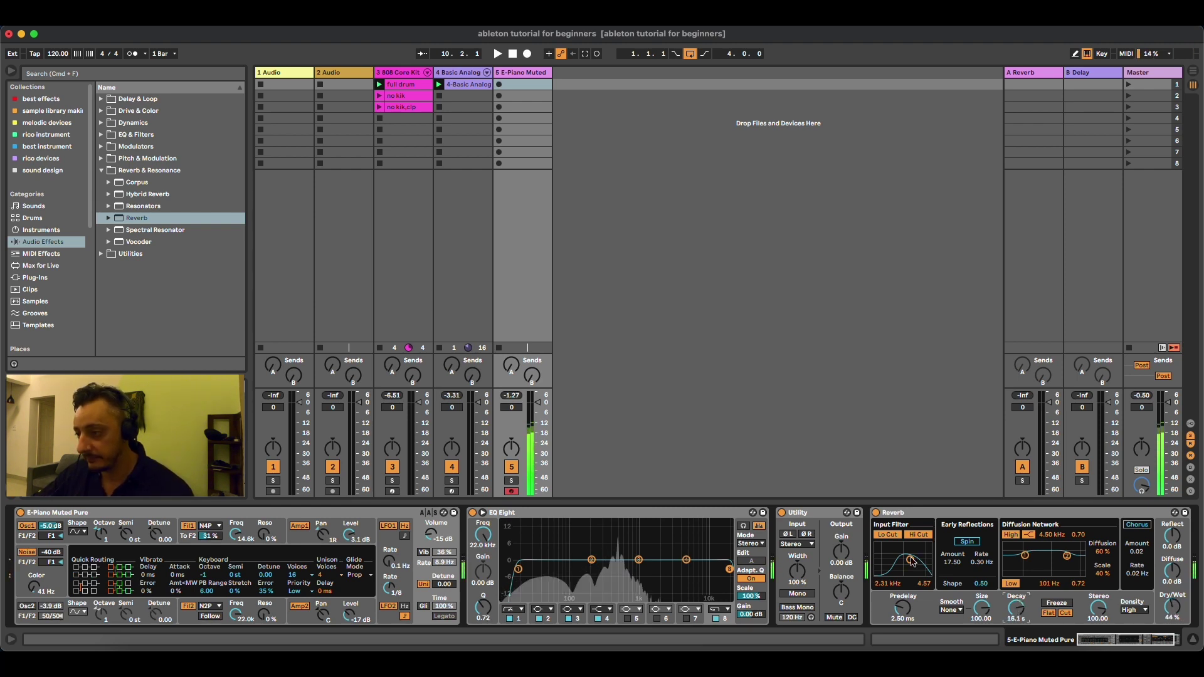
{"action": "left_click_drag", "start_coordinate": [913, 562], "coordinate": [907, 561]}
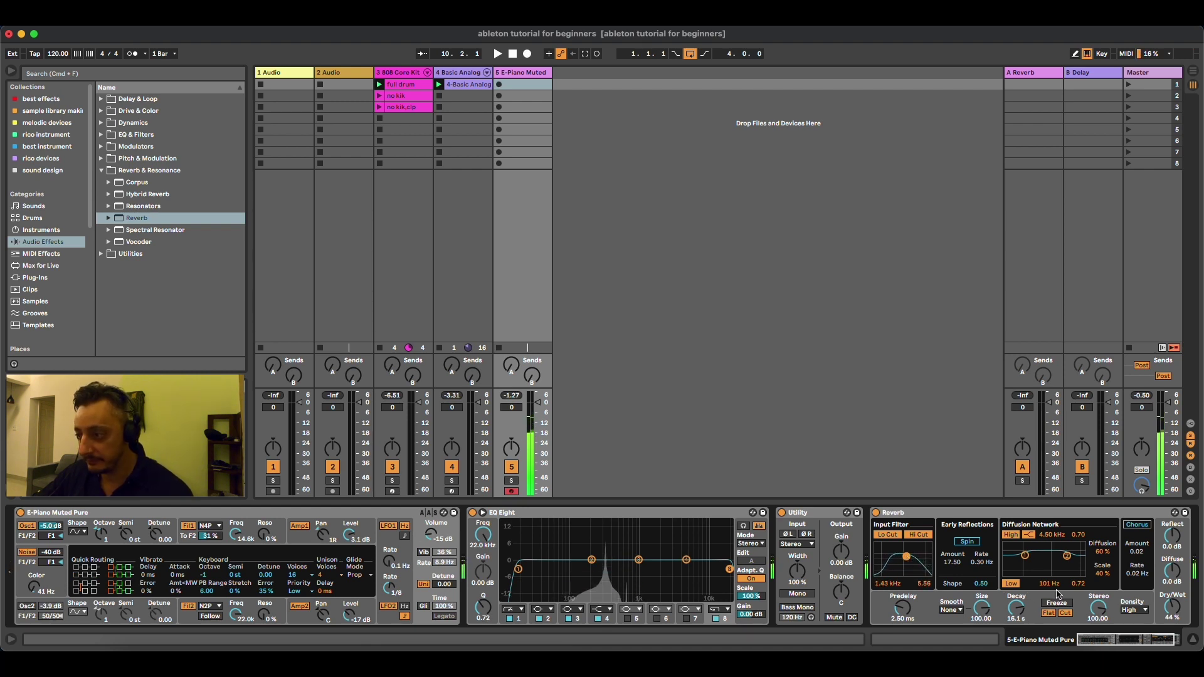
{"action": "left_click_drag", "start_coordinate": [1017, 607], "coordinate": [1017, 618]}
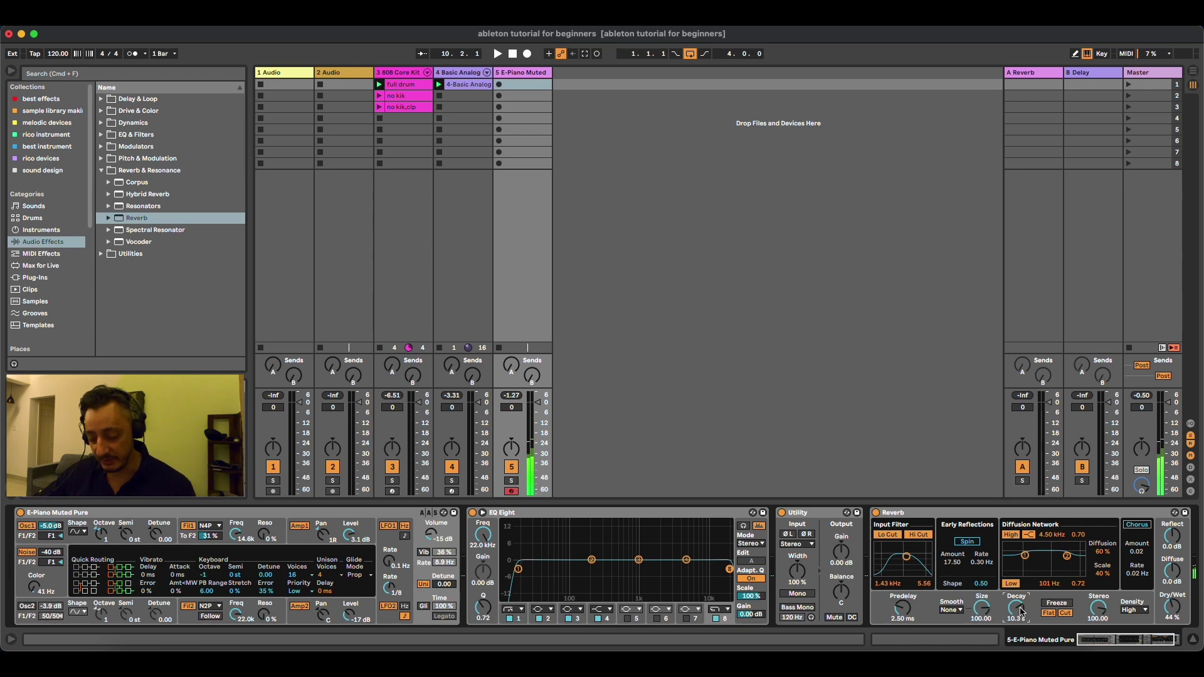
{"action": "key", "text": "space"}
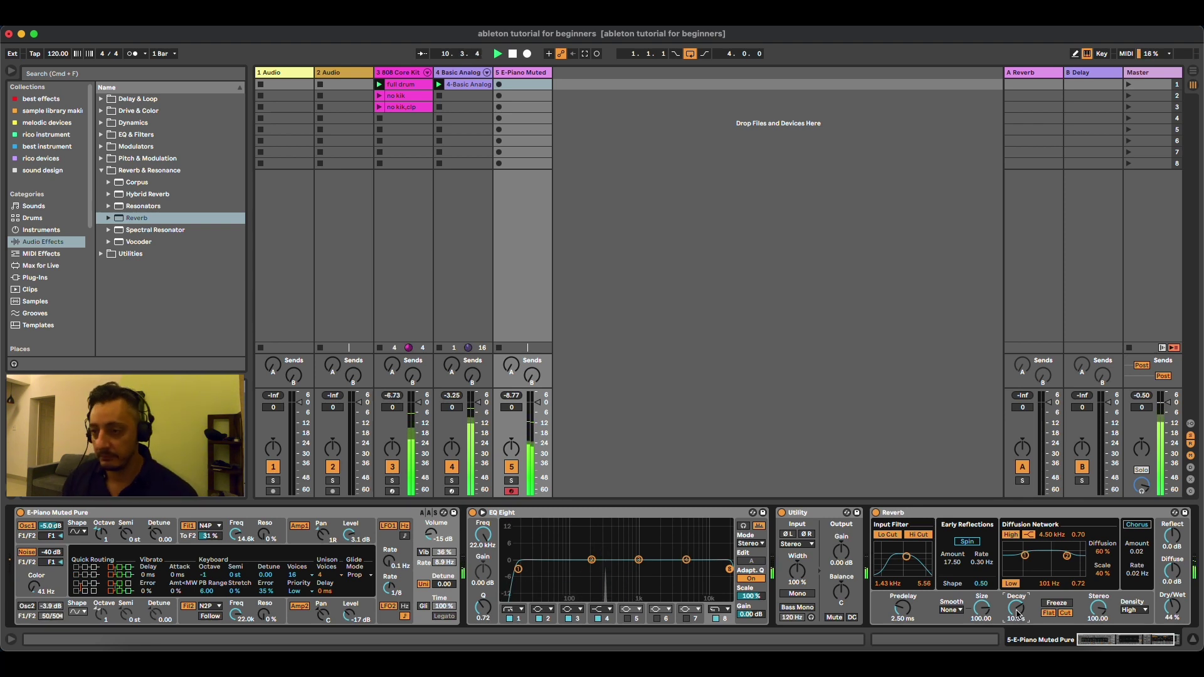
{"action": "key", "text": "space"}
{"action": "left_click_drag", "start_coordinate": [1017, 614], "coordinate": [1017, 610]}
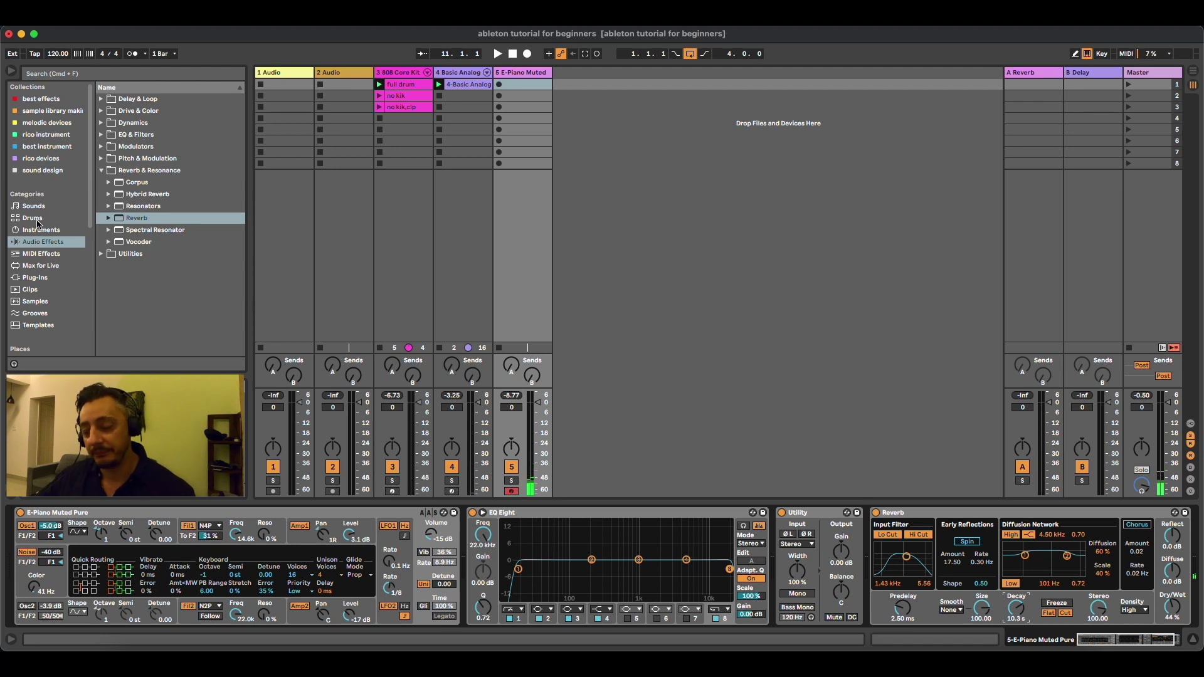
{"action": "left_click", "coordinate": [45, 255]}
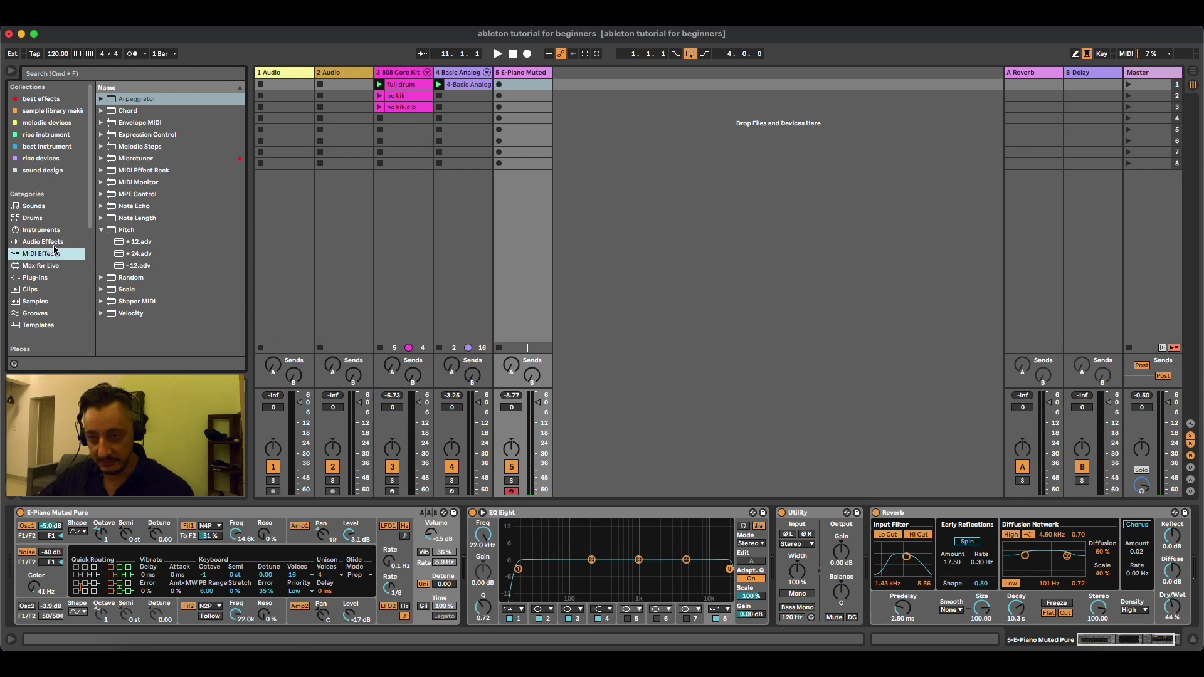
{"action": "left_click", "coordinate": [100, 231]}
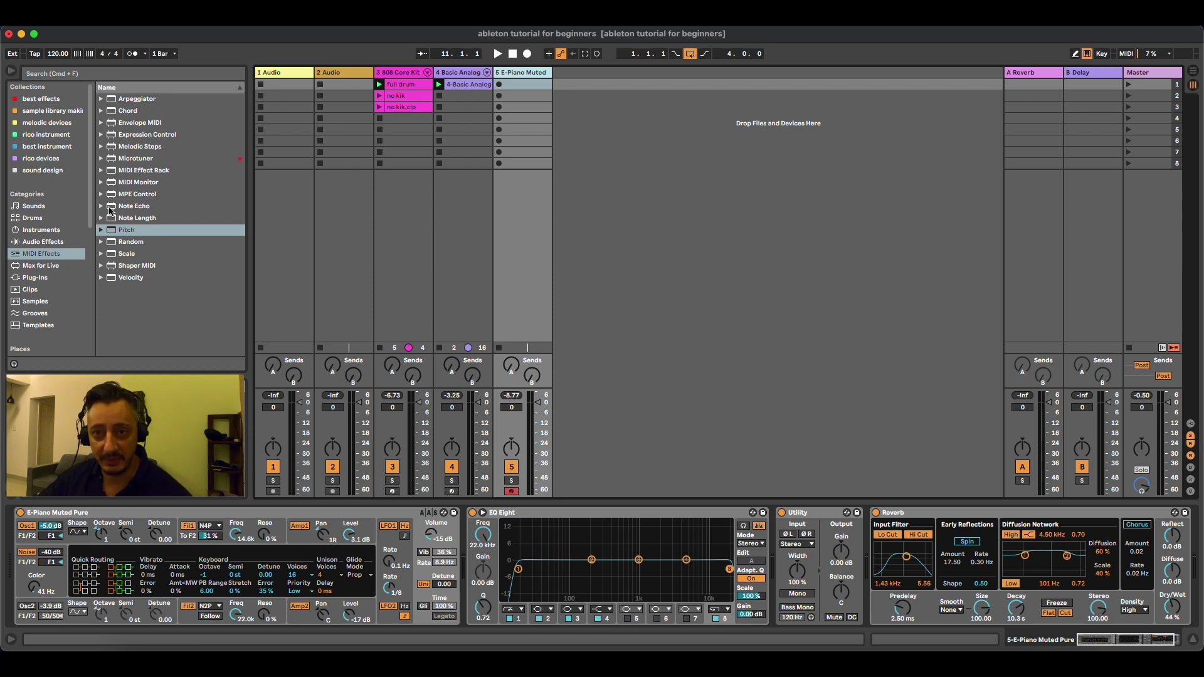
{"action": "left_click", "coordinate": [124, 254]}
{"action": "left_click", "coordinate": [101, 254]}
{"action": "scroll", "coordinate": [134, 289], "scroll_direction": "down", "scroll_amount": 10}
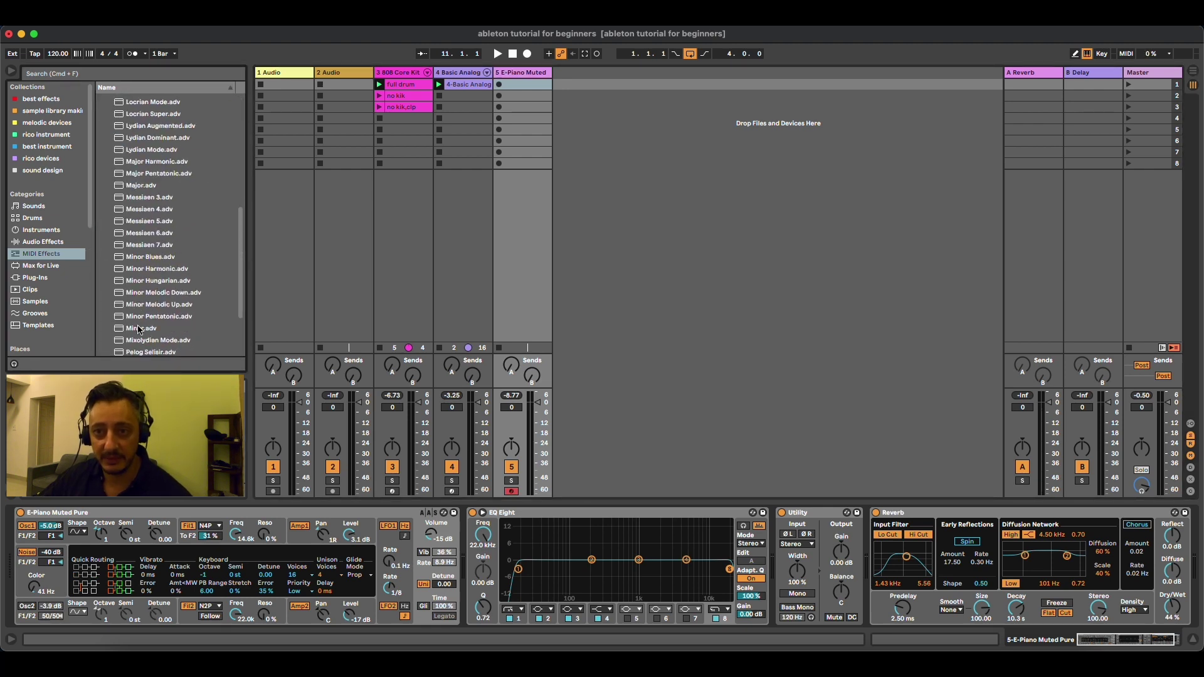
{"action": "double_click", "coordinate": [139, 328]}
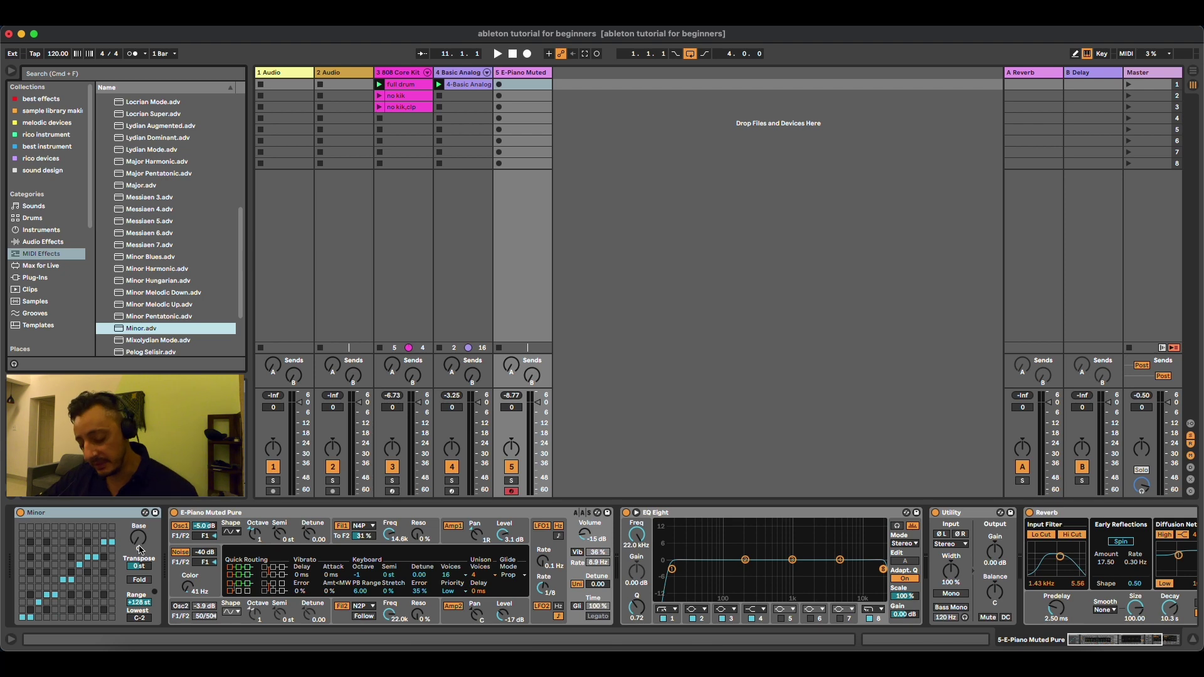
{"action": "key", "text": "space"}
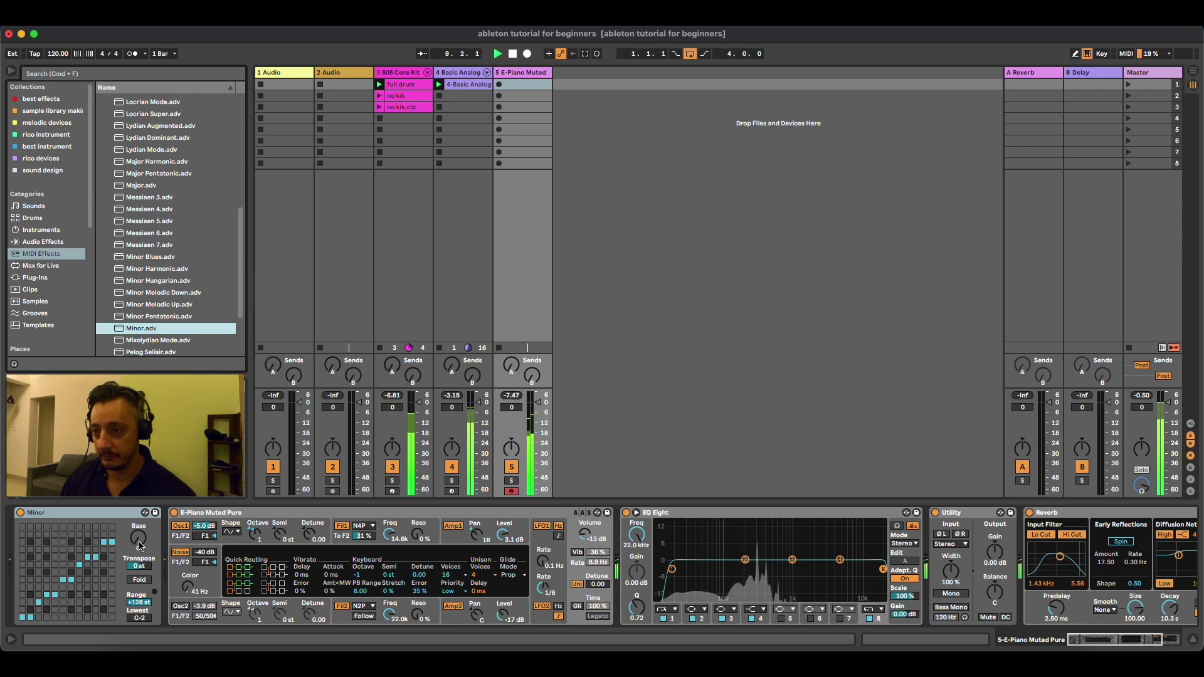
{"action": "key", "text": "space"}
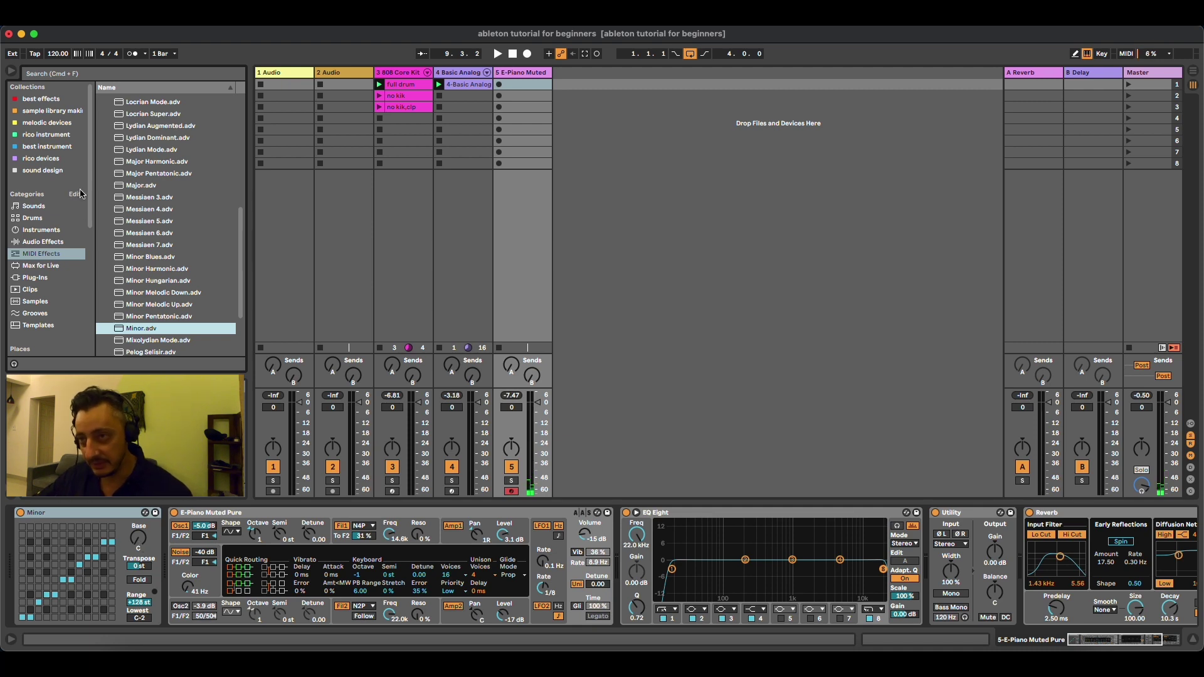
{"action": "left_click", "coordinate": [465, 85]}
{"action": "double_click", "coordinate": [465, 86]}
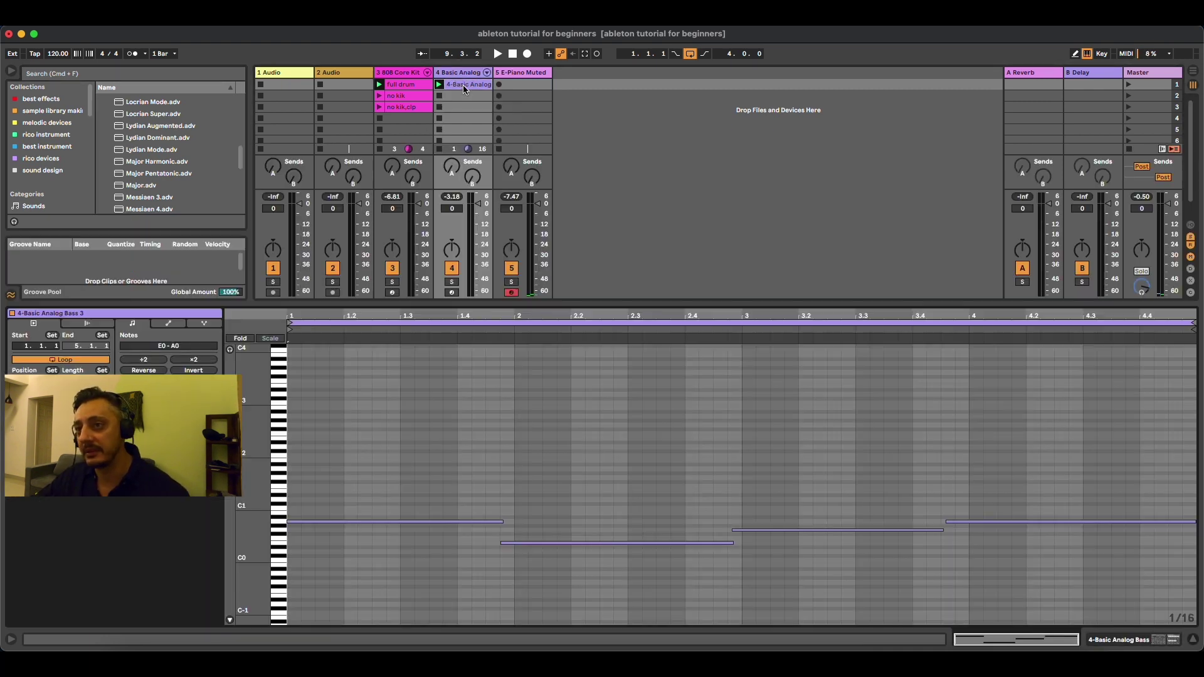
{"action": "left_click_drag", "start_coordinate": [254, 533], "coordinate": [259, 533]}
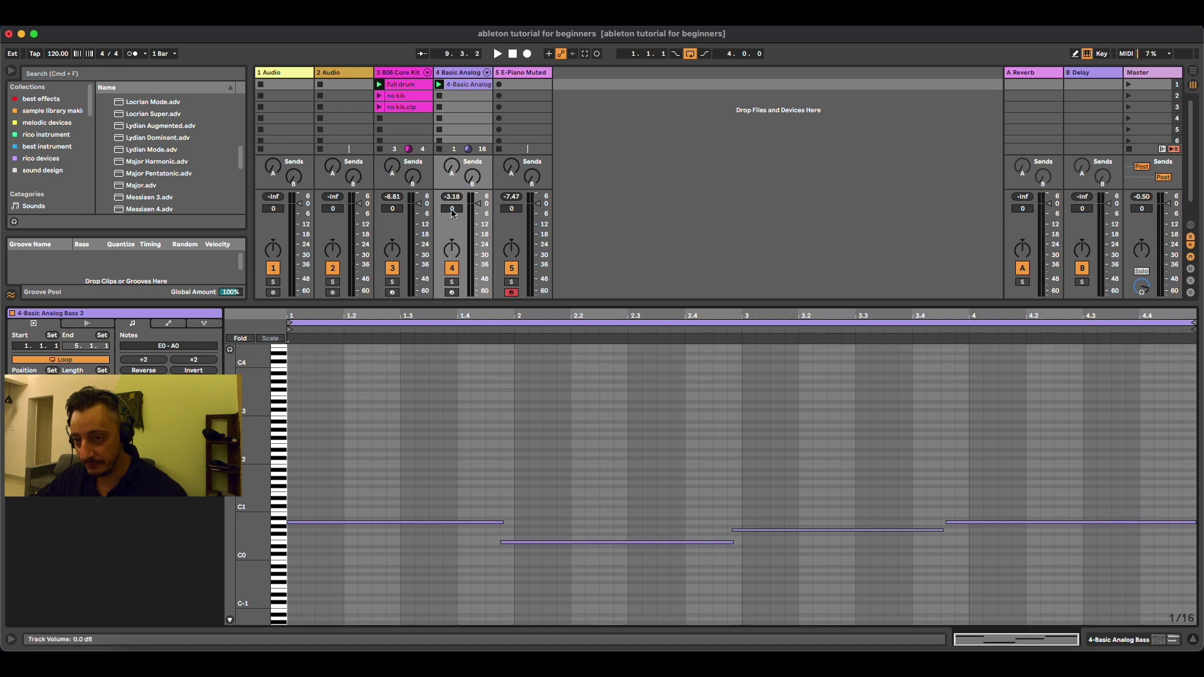
{"action": "left_click", "coordinate": [527, 74]}
{"action": "double_click", "coordinate": [526, 74]}
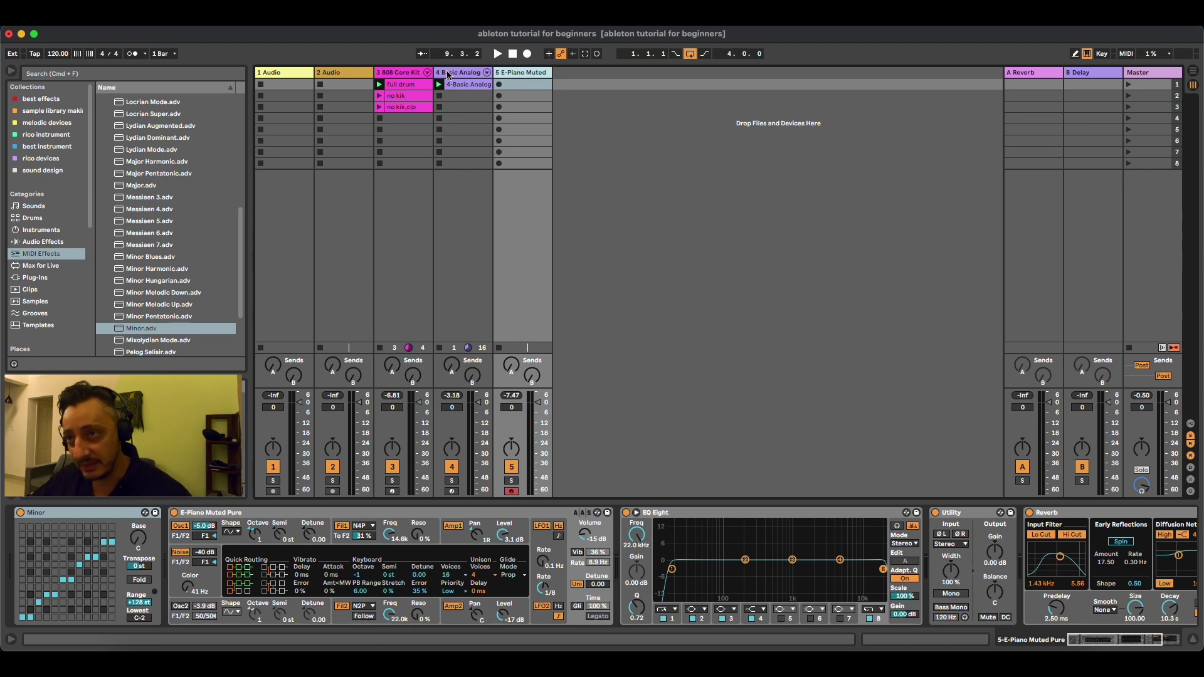
Copy the Minor device onto bass track 4 ahead of its Arpeggiator, then start playback
{"action": "right_click", "coordinate": [98, 515]}
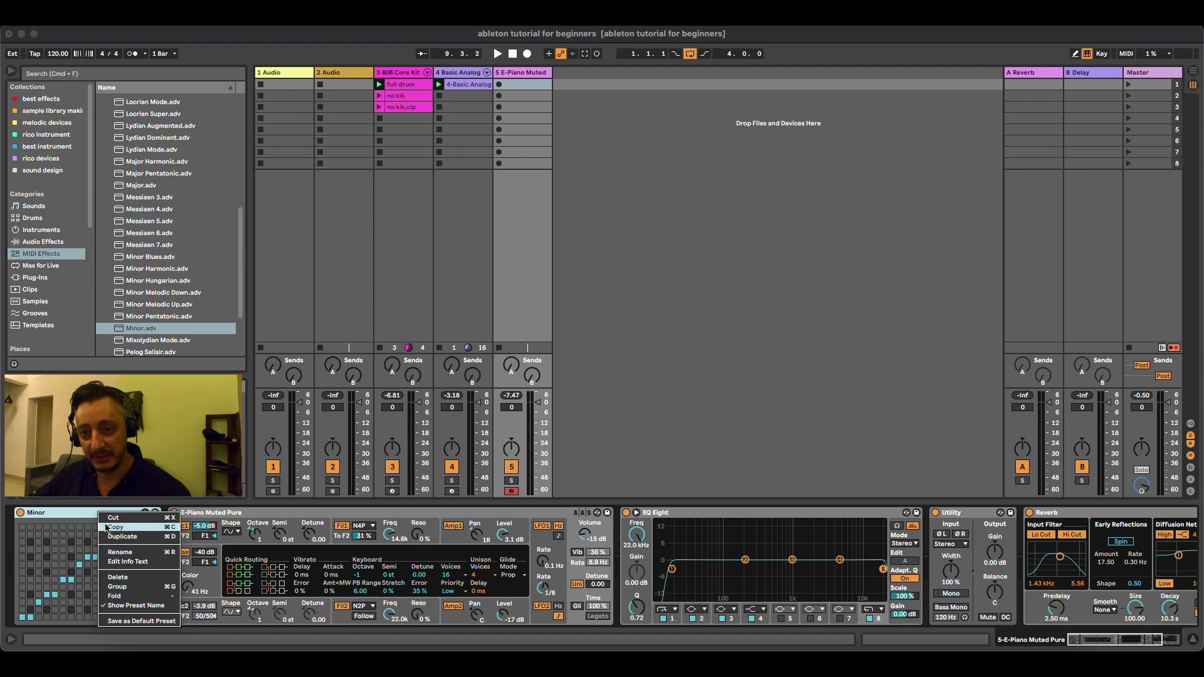
{"action": "left_click", "coordinate": [108, 527]}
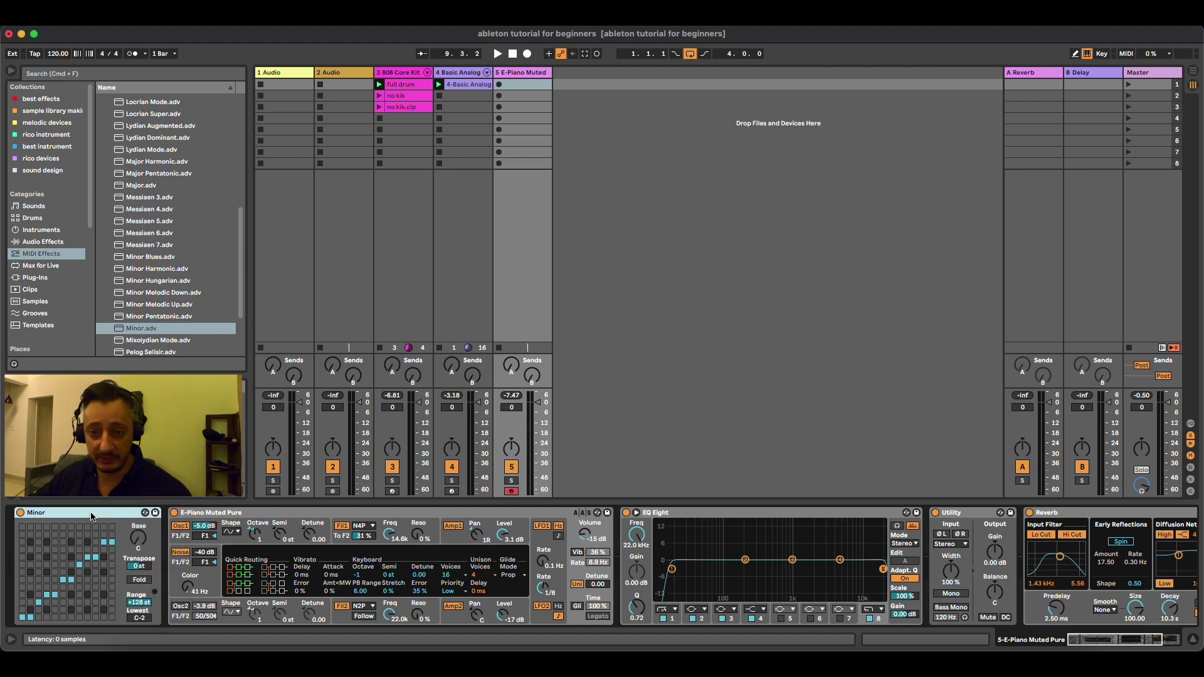
{"action": "left_click", "coordinate": [464, 76]}
{"action": "left_click", "coordinate": [384, 560]}
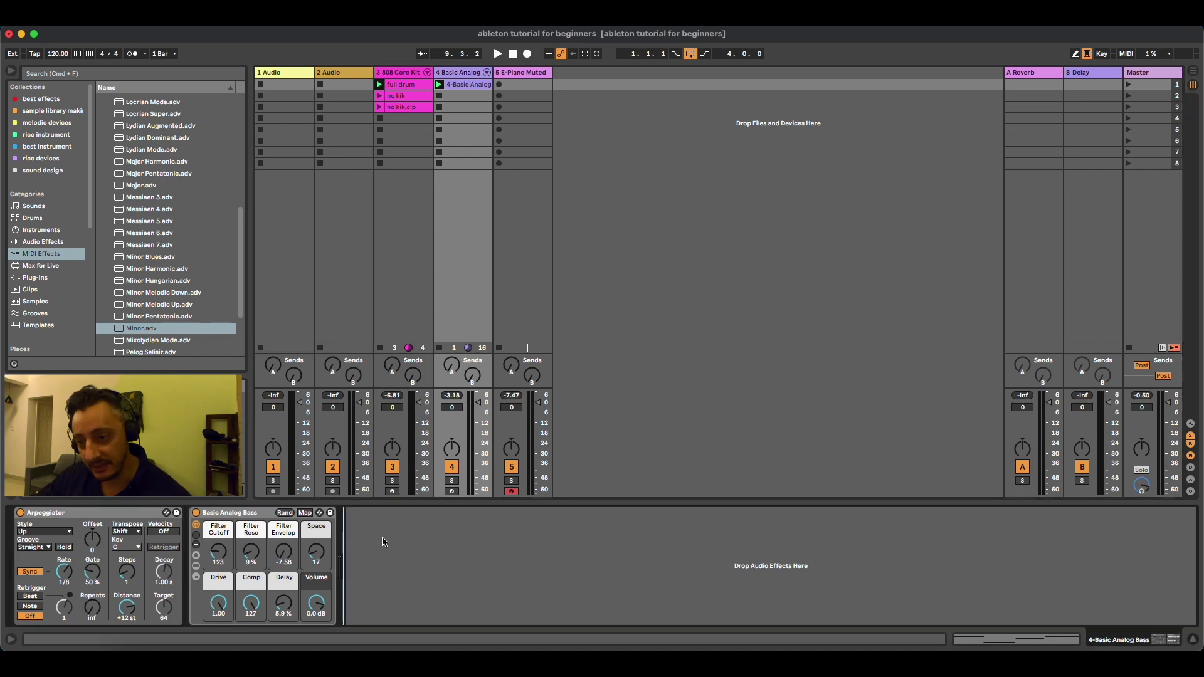
{"action": "right_click", "coordinate": [384, 541]}
{"action": "left_click", "coordinate": [388, 546]}
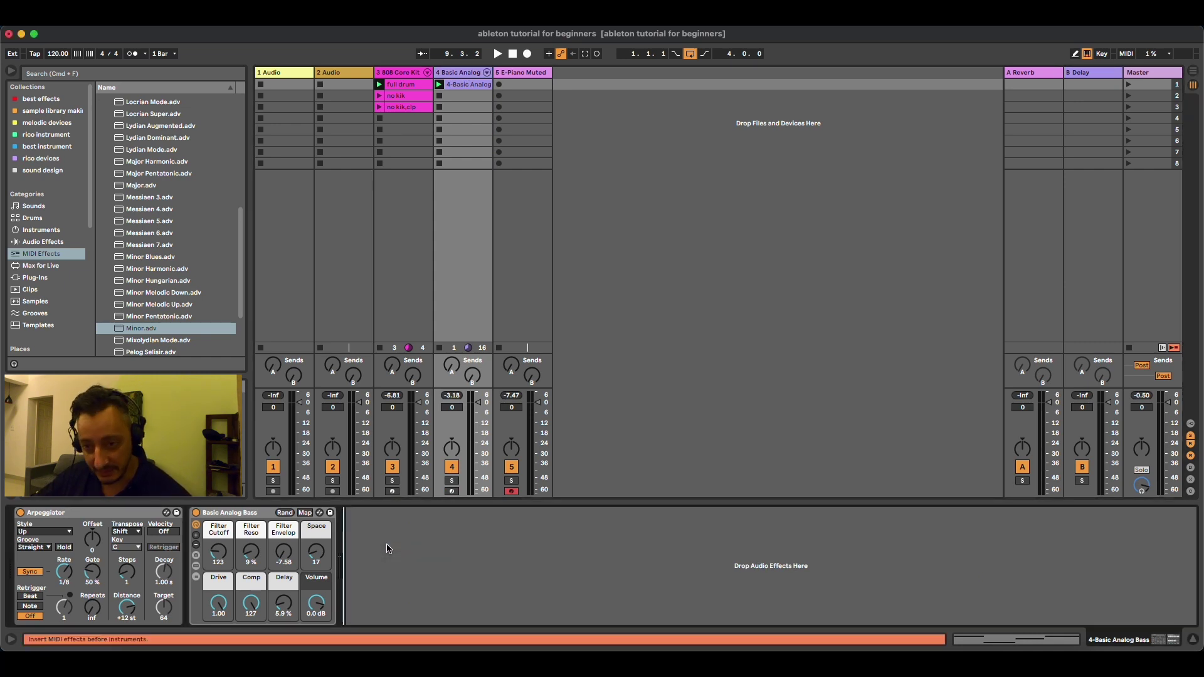
{"action": "left_click", "coordinate": [472, 72]}
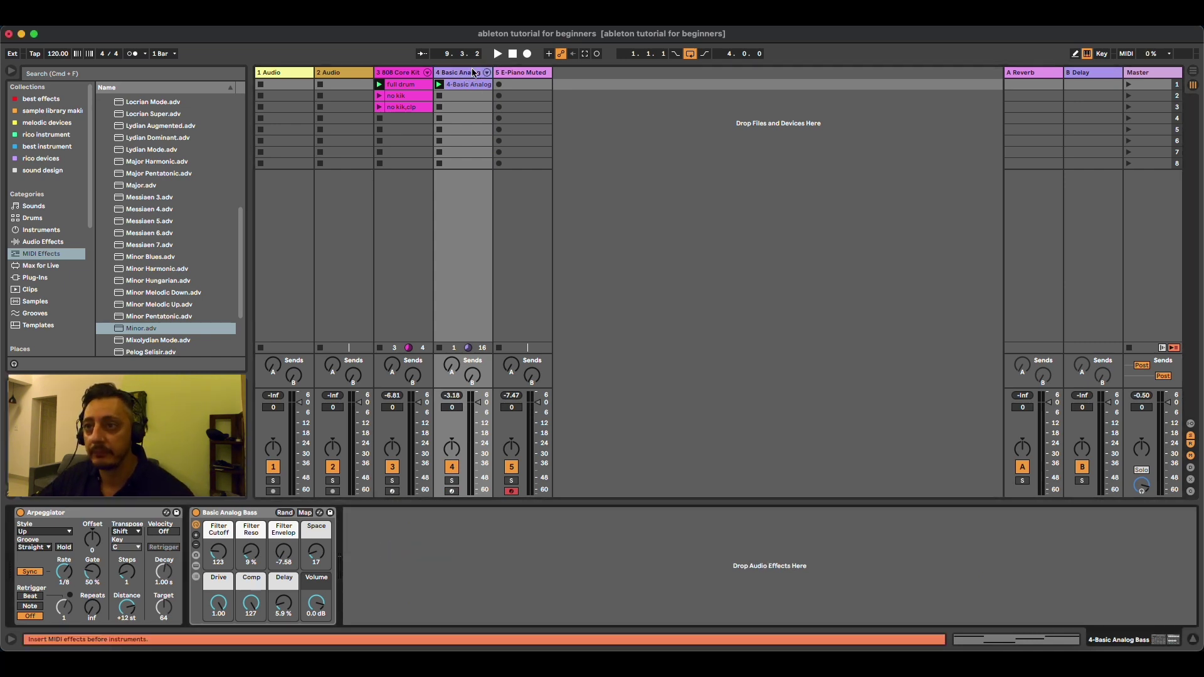
{"action": "key", "text": "super+v"}
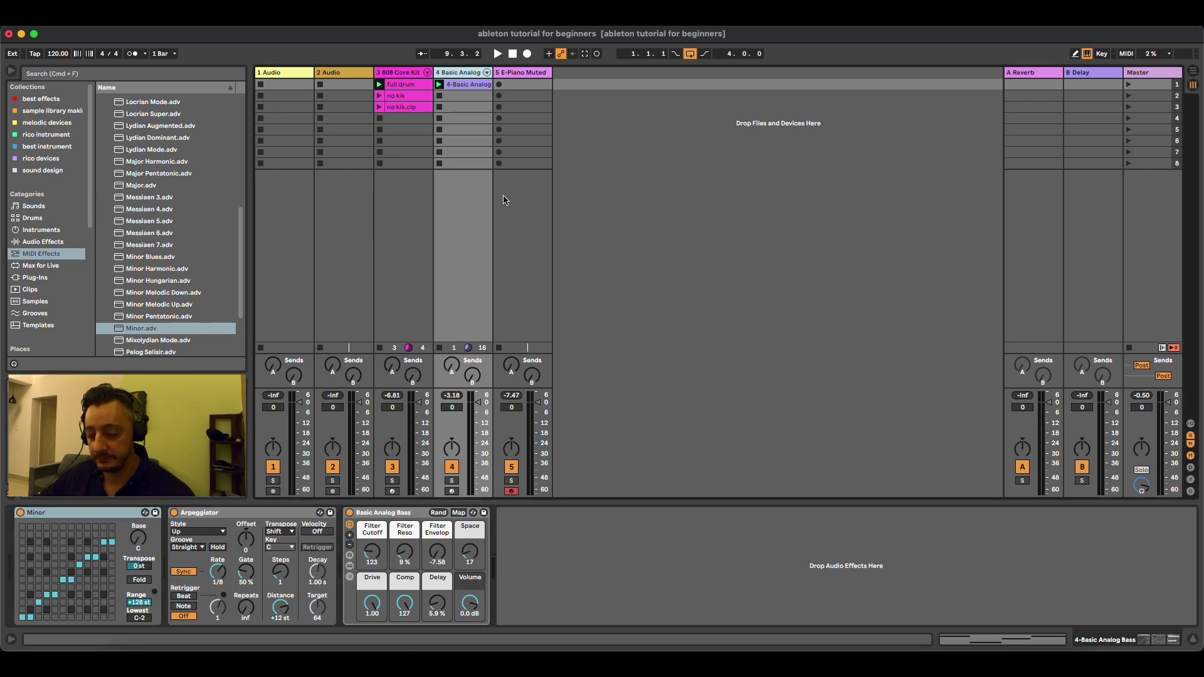
{"action": "key", "text": "space"}
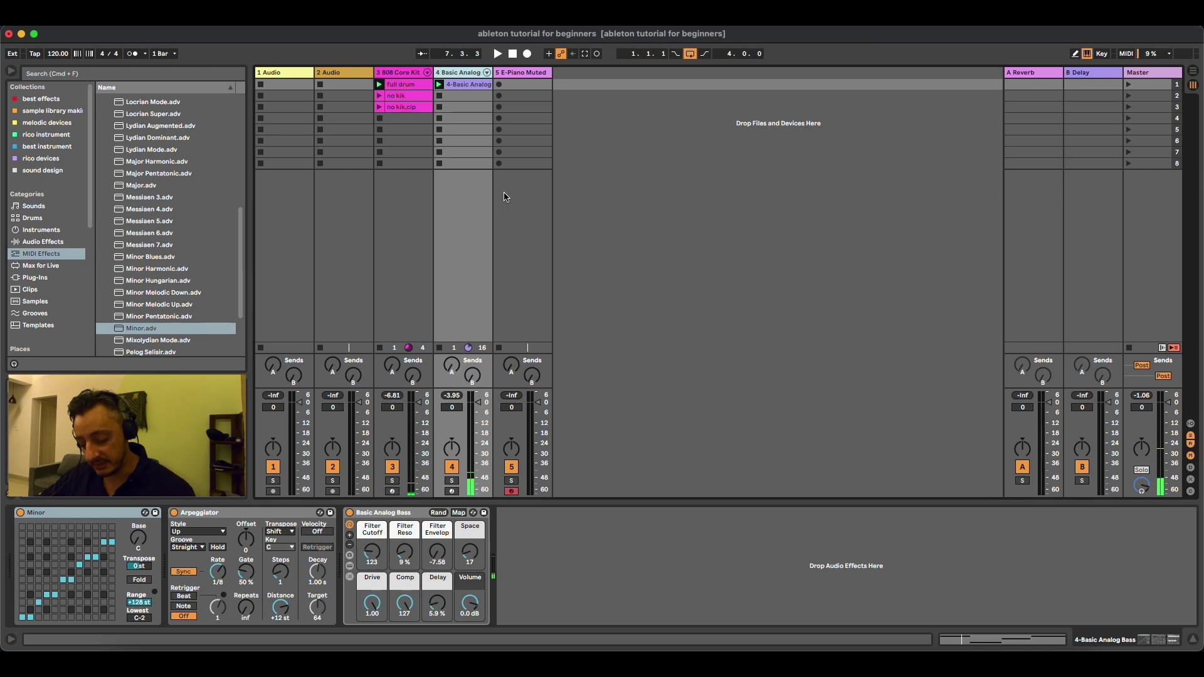
With track 5 selected and playback running, record a new E-Piano clip into its second clip slot
{"action": "left_click", "coordinate": [530, 72]}
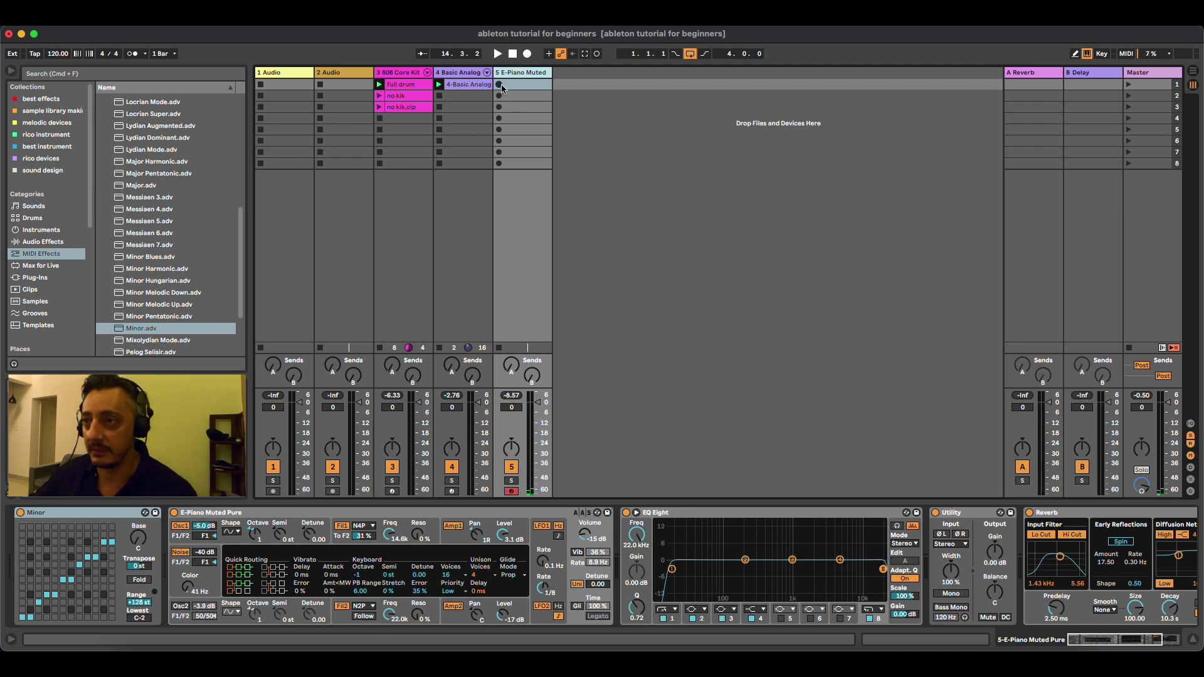
{"action": "key", "text": "space"}
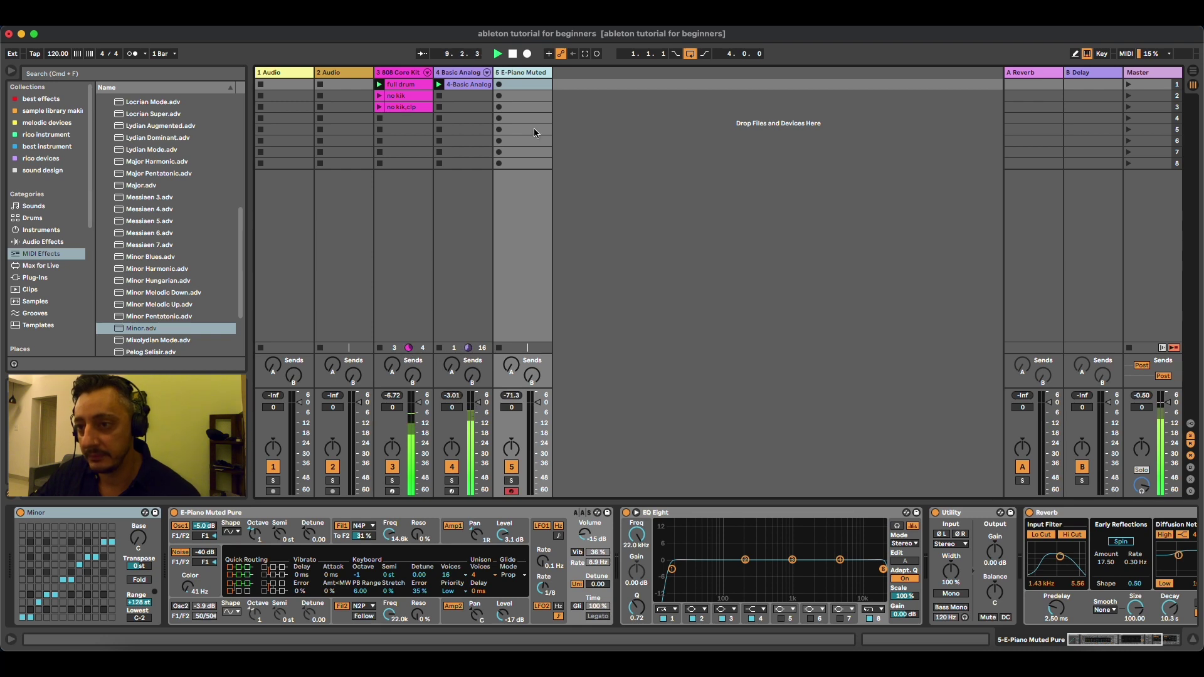
{"action": "left_click", "coordinate": [501, 99]}
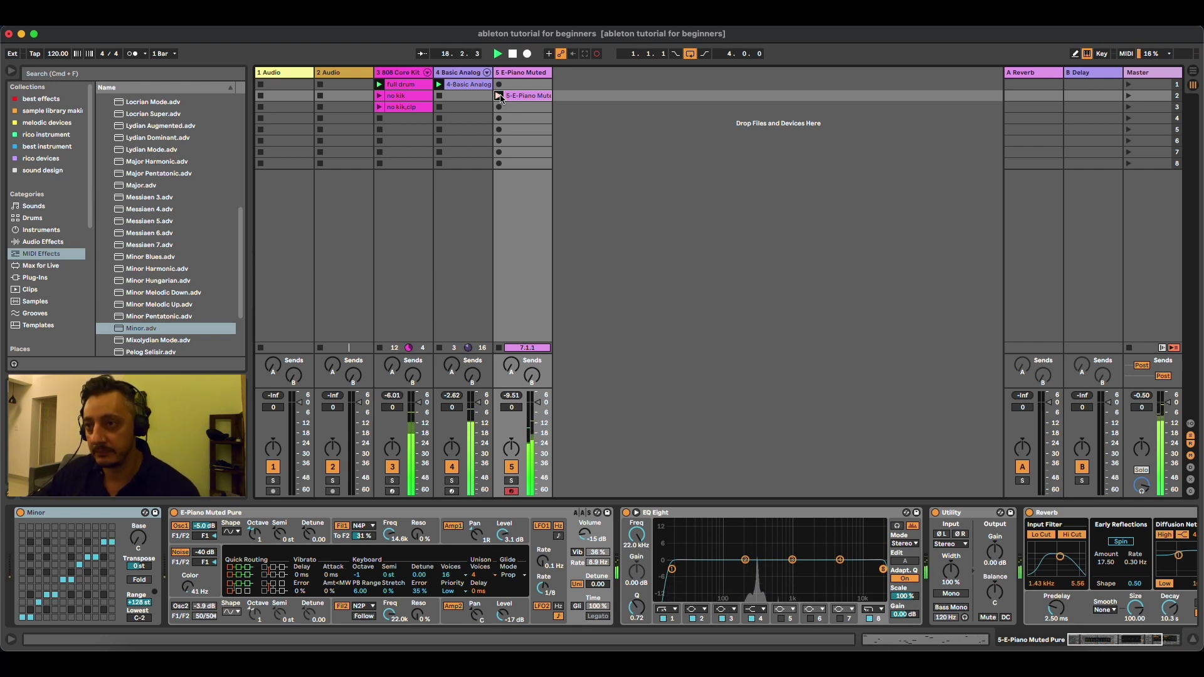
{"action": "left_click", "coordinate": [500, 99]}
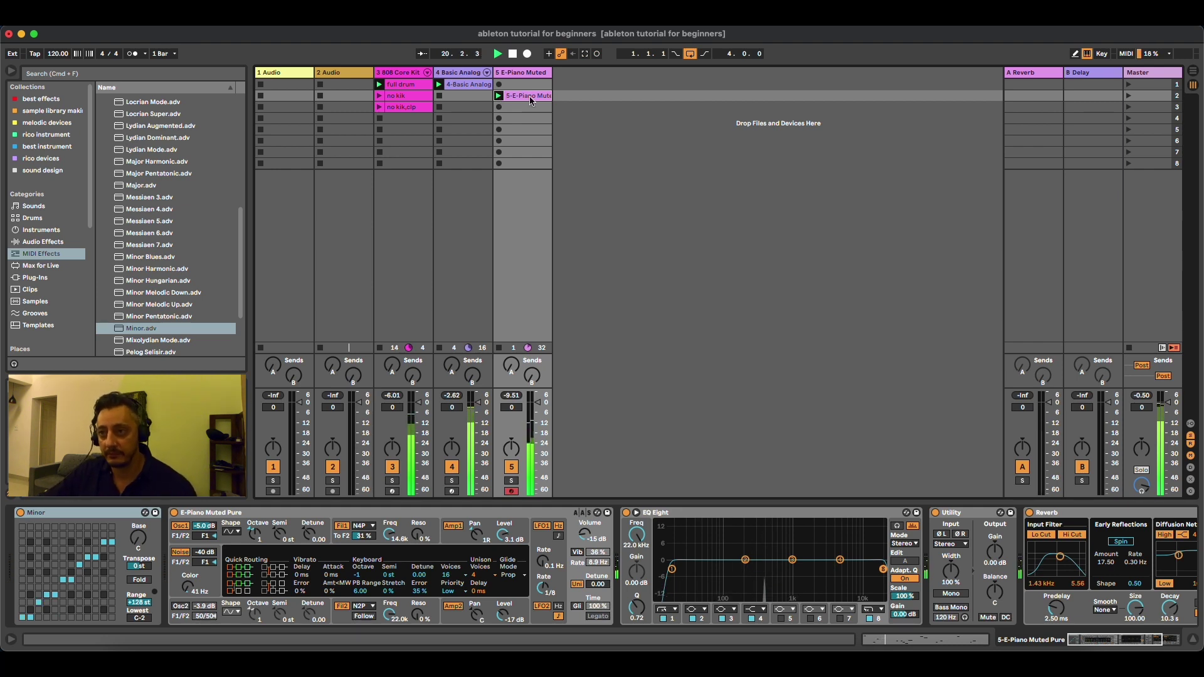
Open the recorded E-Piano clip, select all its notes and quantize them to the grid
{"action": "double_click", "coordinate": [526, 98]}
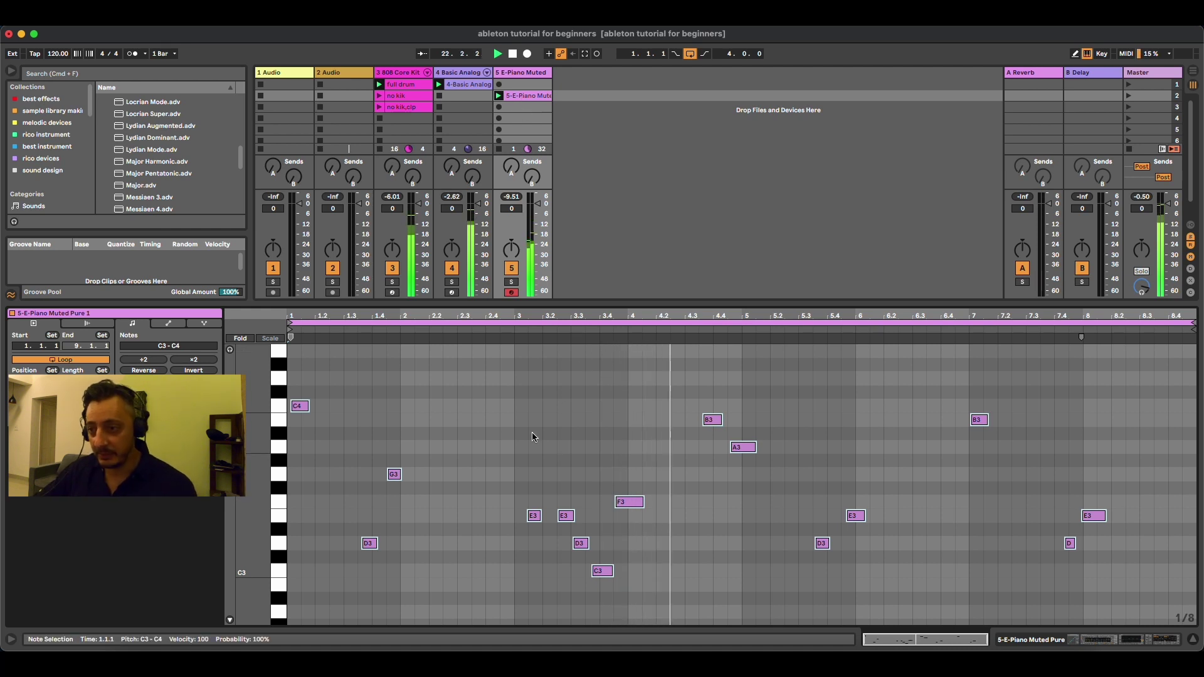
{"action": "left_click", "coordinate": [471, 411]}
{"action": "left_click_drag", "start_coordinate": [296, 357], "coordinate": [1150, 588]}
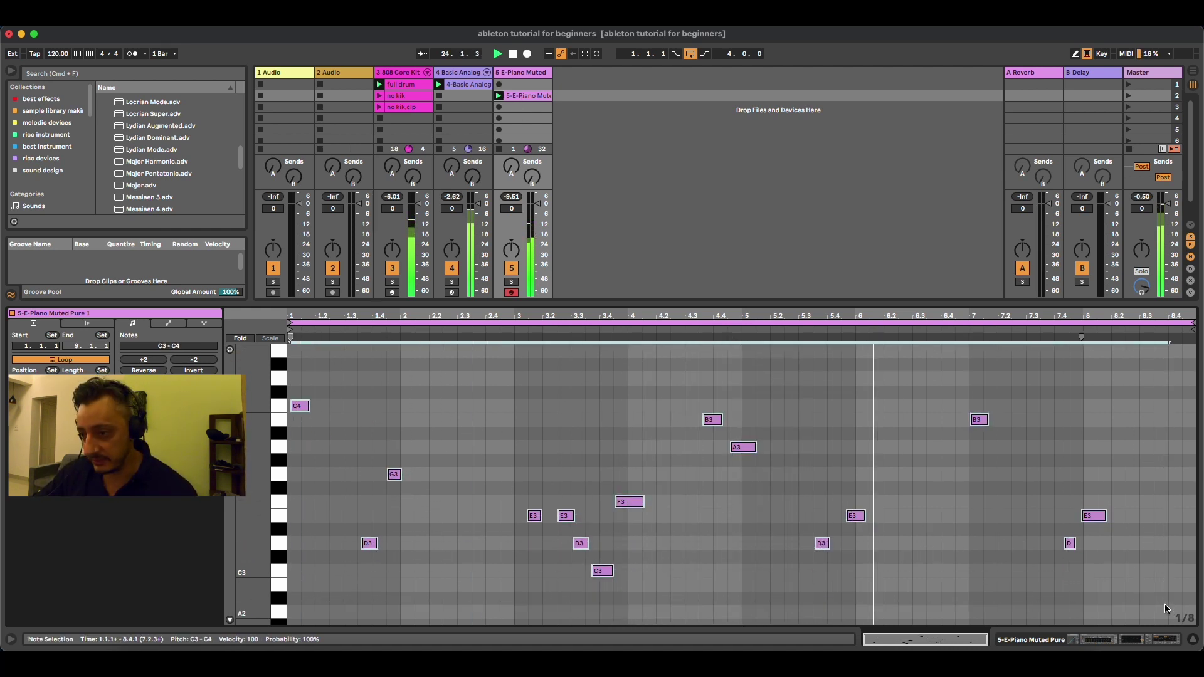
{"action": "right_click", "coordinate": [622, 502]}
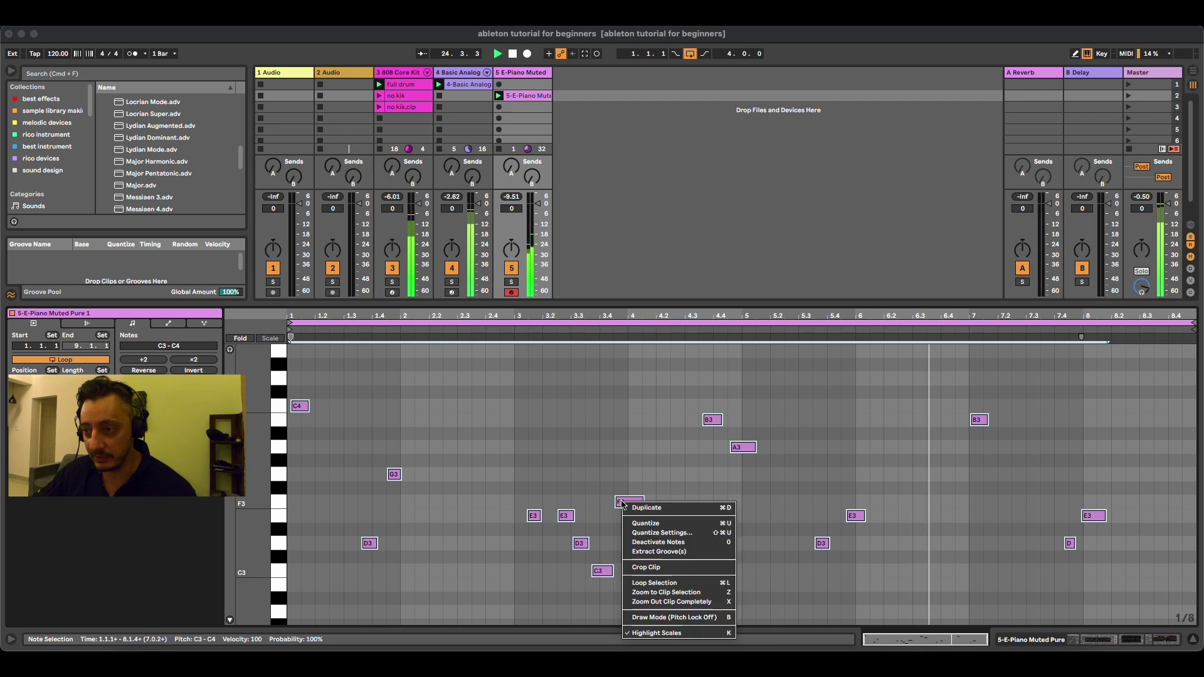
{"action": "left_click", "coordinate": [646, 528]}
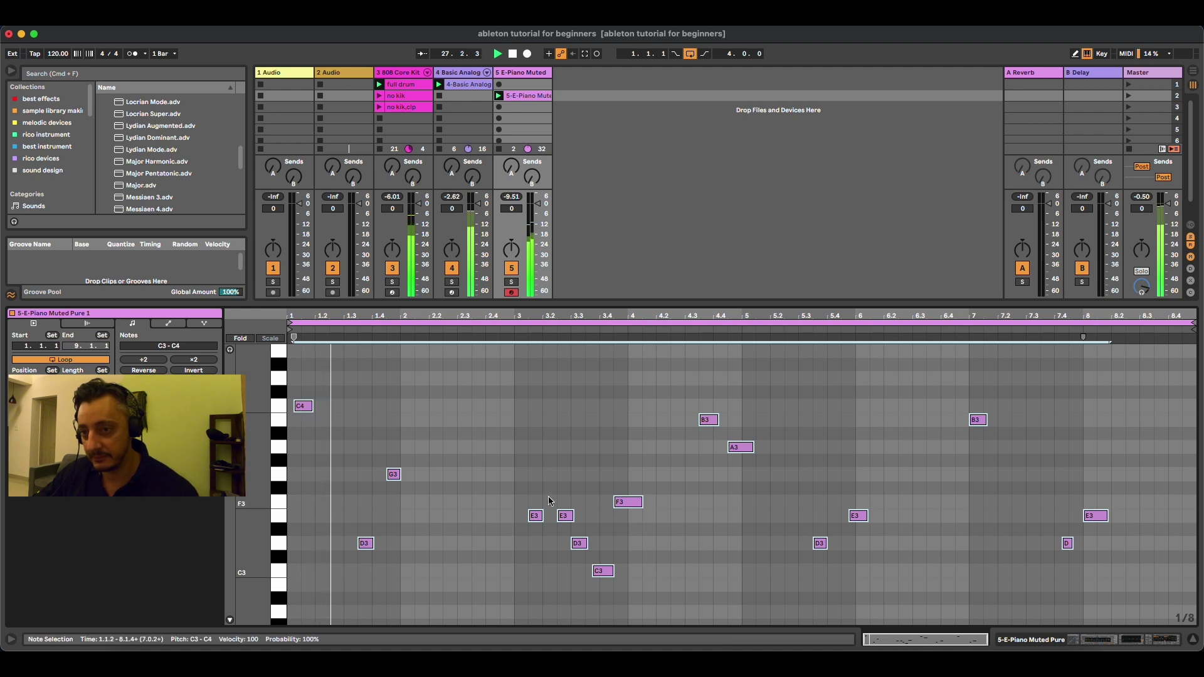
Move the opening C4 note to start at 1.1.1 and lower the Detail view divider
{"action": "left_click", "coordinate": [330, 394]}
{"action": "left_click", "coordinate": [296, 411]}
{"action": "left_click_drag", "start_coordinate": [299, 411], "coordinate": [296, 411]}
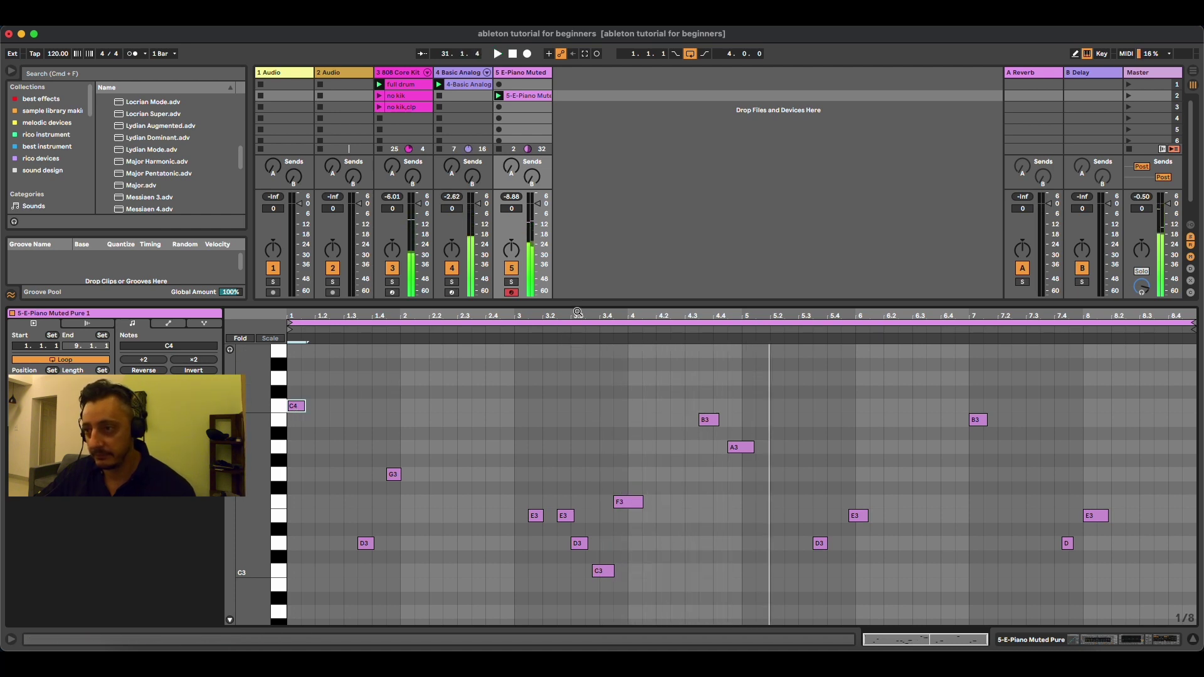
{"action": "left_click_drag", "start_coordinate": [577, 306], "coordinate": [592, 505]}
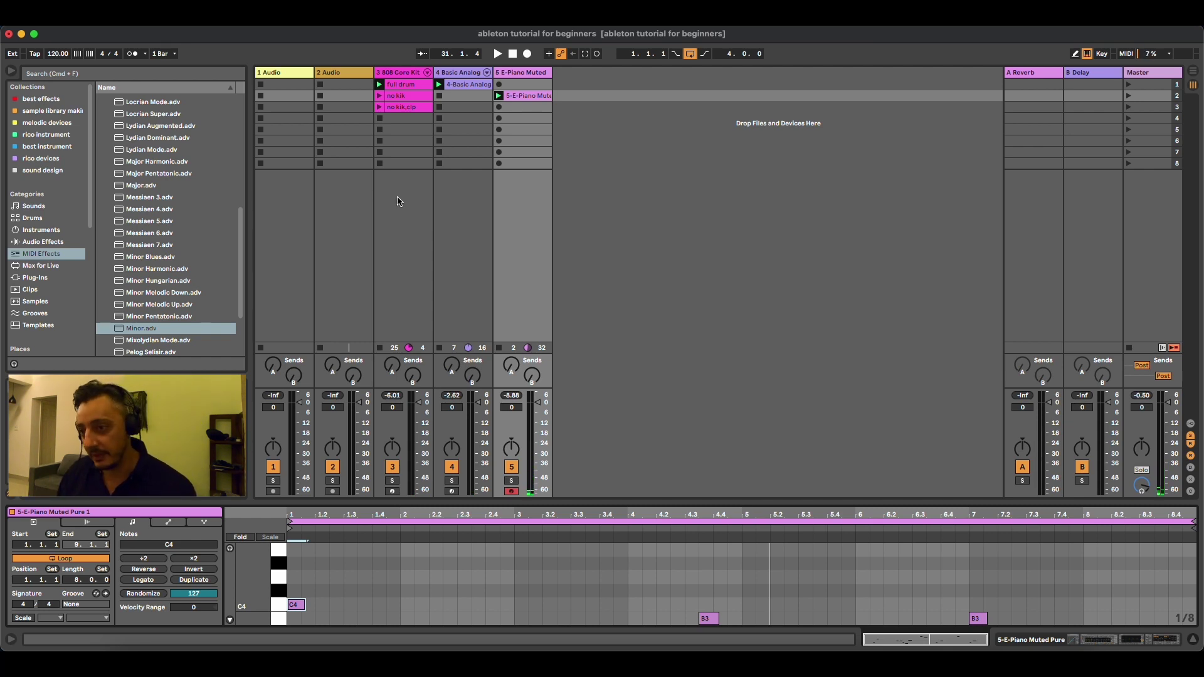
Delete the 1 Audio and 2 Audio tracks, then select the full drum clip
{"action": "left_click", "coordinate": [271, 73]}
{"action": "key", "text": "Delete"}
{"action": "key", "text": "Delete"}
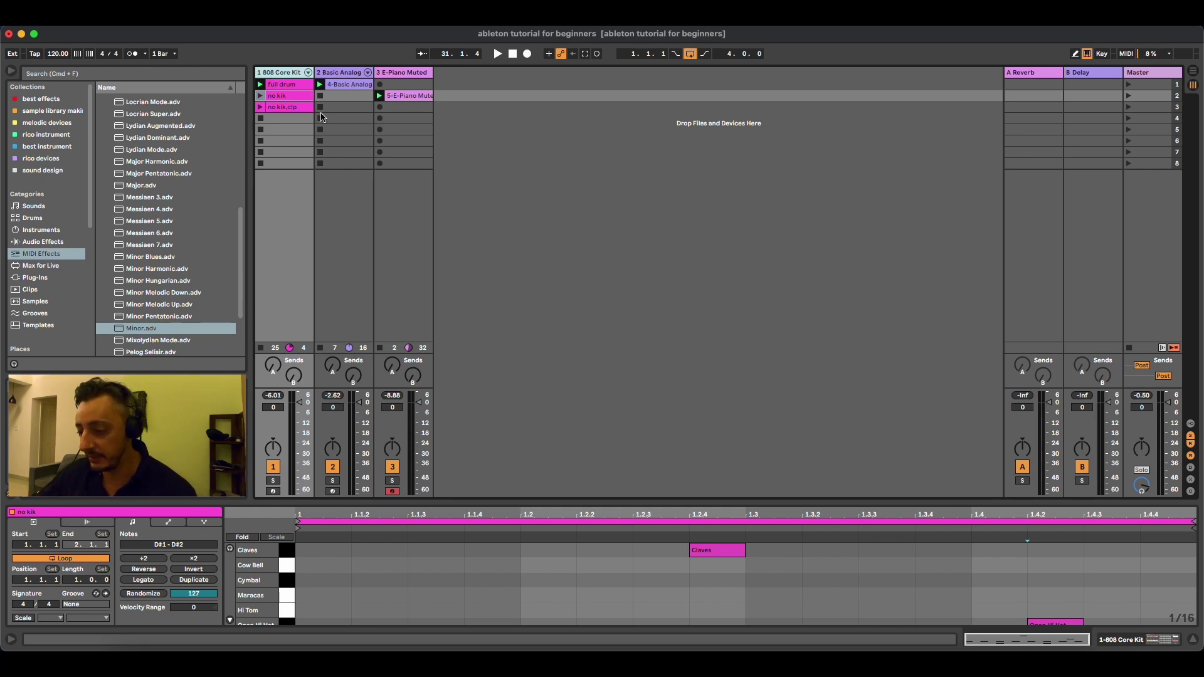
{"action": "left_click", "coordinate": [284, 87]}
Drag the recorded E-Piano clip up into scene row 1
{"action": "left_click", "coordinate": [347, 73]}
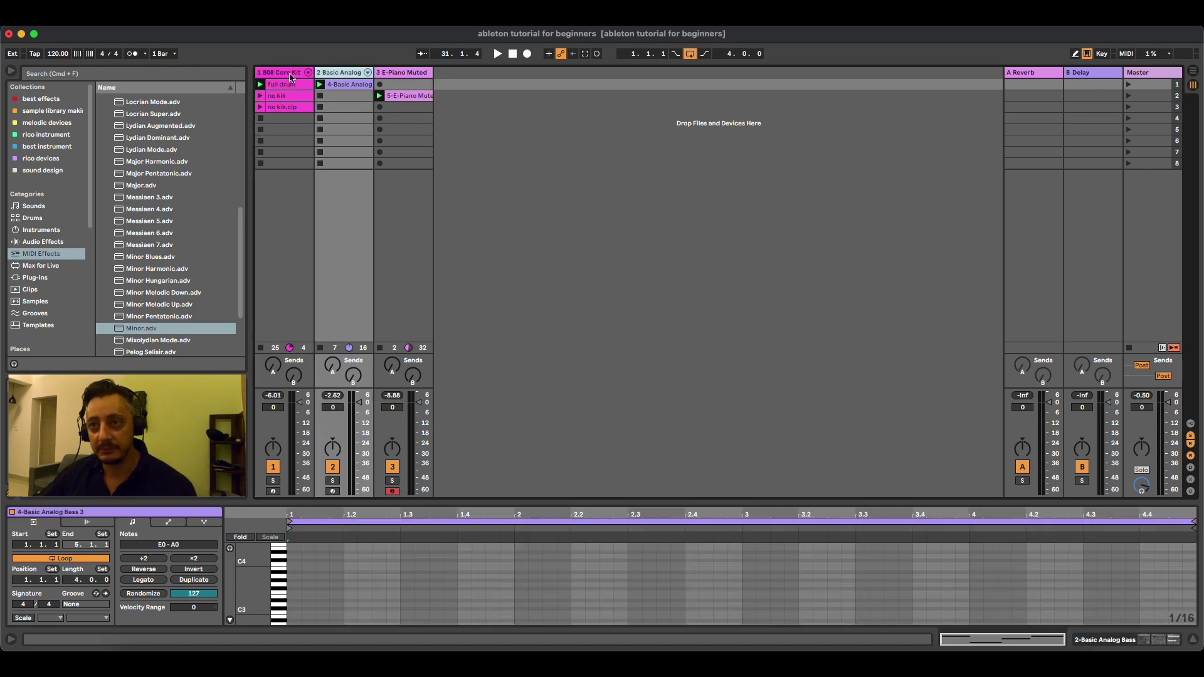
{"action": "left_click", "coordinate": [288, 74]}
{"action": "left_click", "coordinate": [358, 73]}
{"action": "left_click", "coordinate": [386, 73]}
{"action": "left_click_drag", "start_coordinate": [400, 98], "coordinate": [398, 85]}
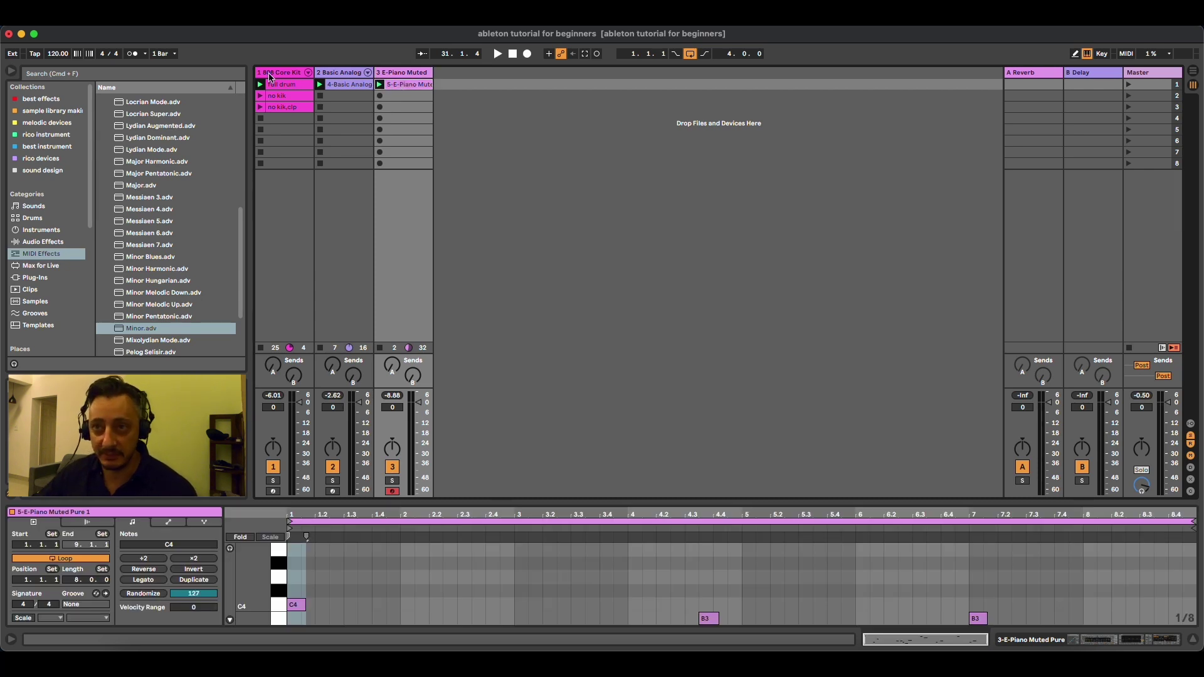
Alternate launching the full drum and no kik.clp variations, ending on full drum
{"action": "left_click", "coordinate": [260, 95]}
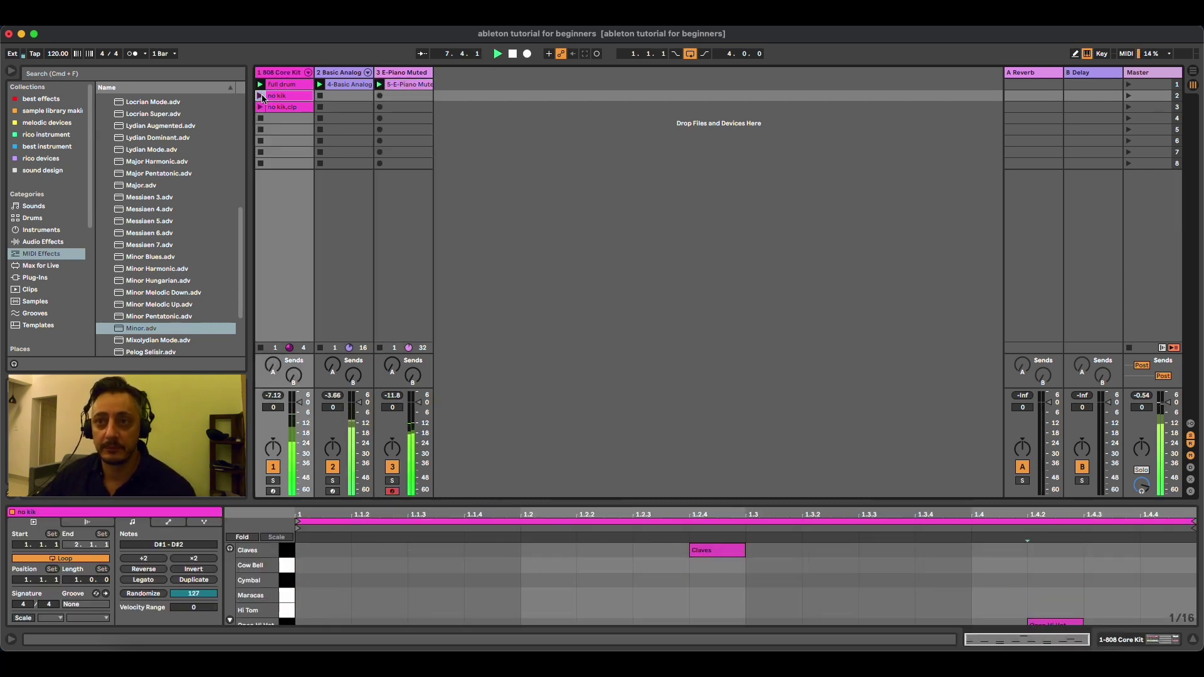
{"action": "left_click", "coordinate": [260, 107]}
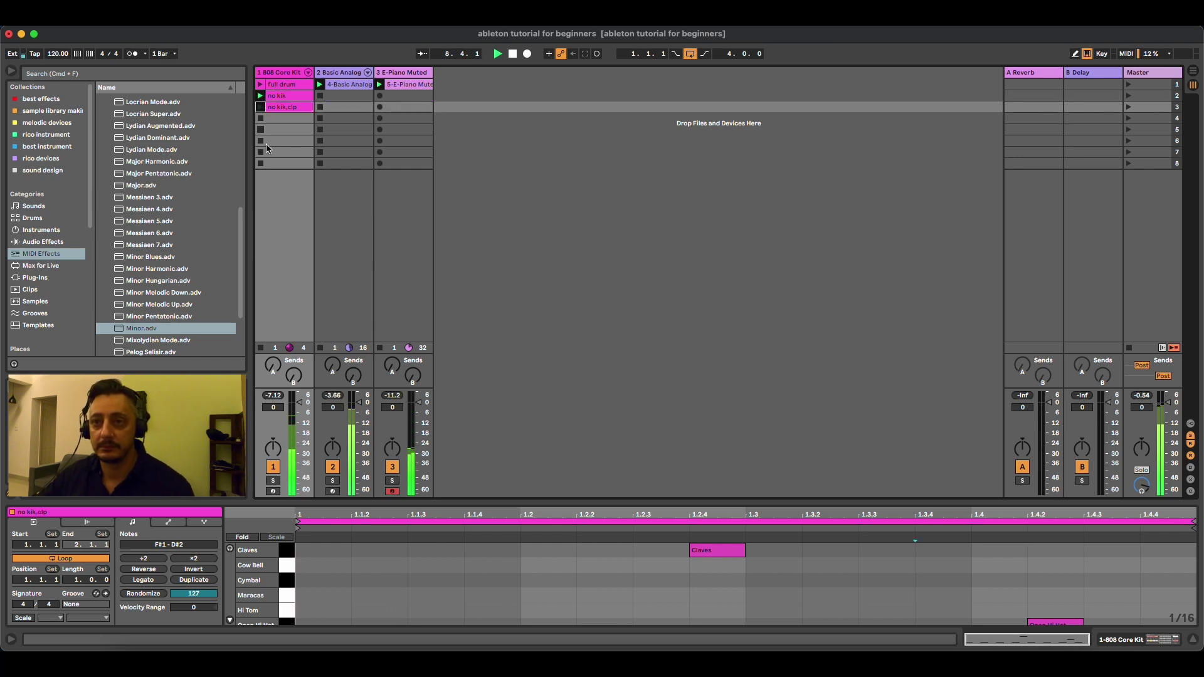
{"action": "left_click", "coordinate": [260, 85]}
{"action": "left_click", "coordinate": [261, 106]}
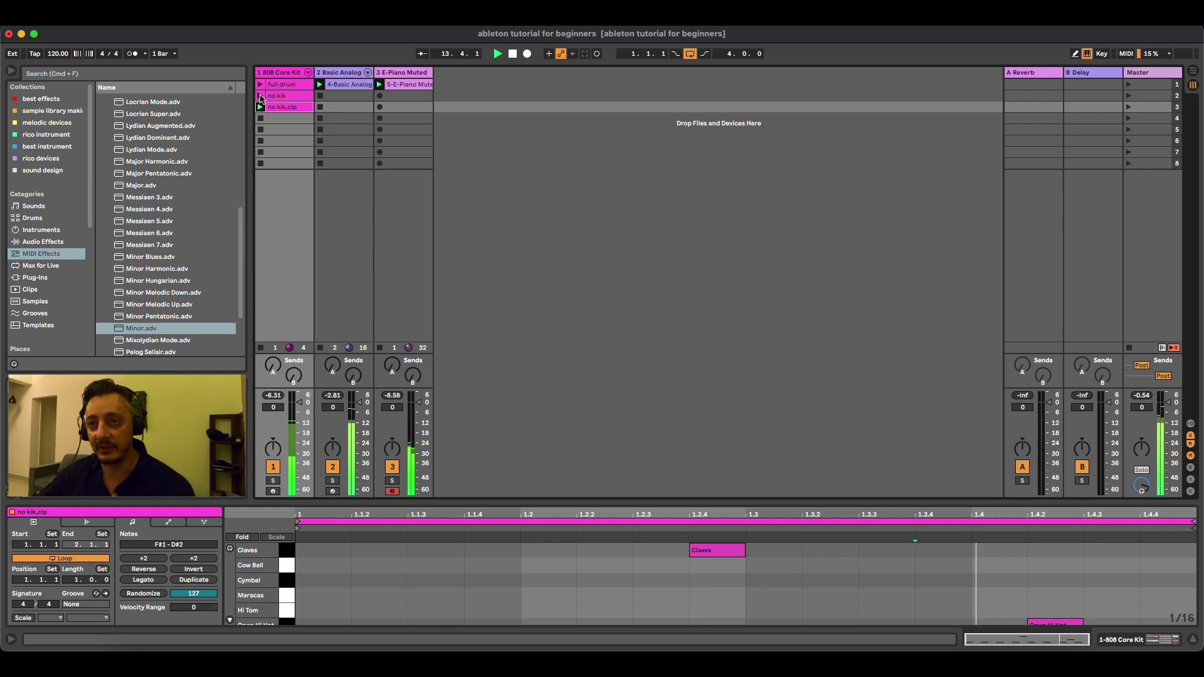
{"action": "left_click", "coordinate": [261, 87]}
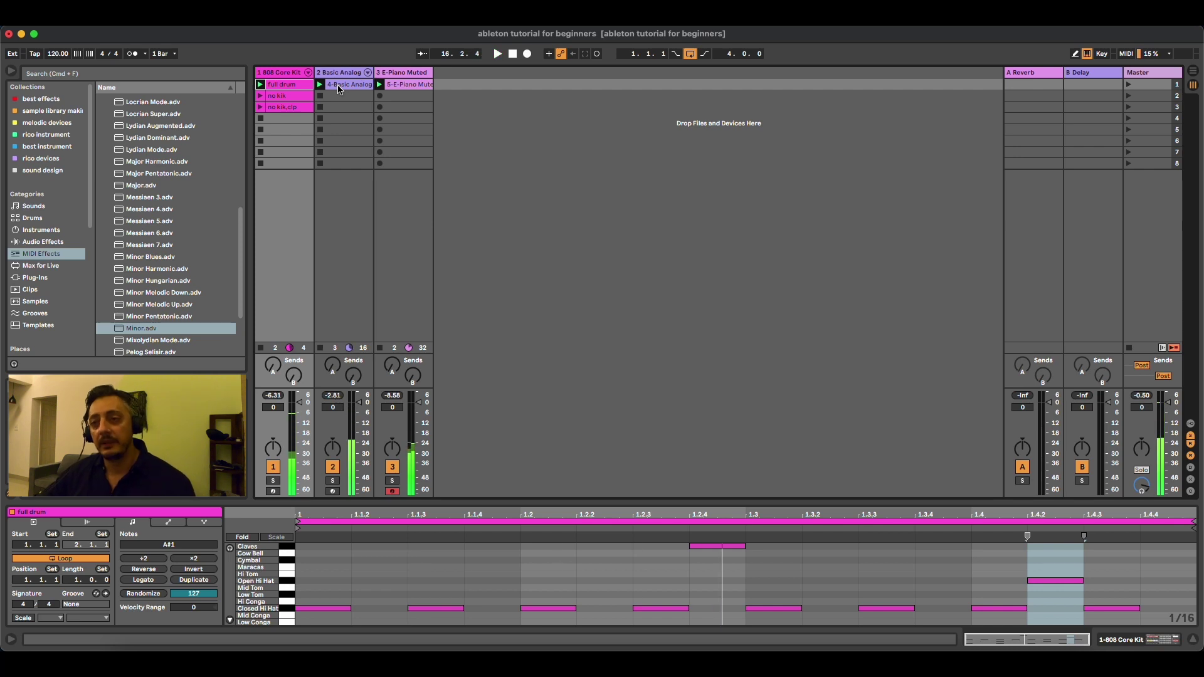
Copy the Basic Analog bass clip into the empty third slot as a variation
{"action": "left_click", "coordinate": [338, 89]}
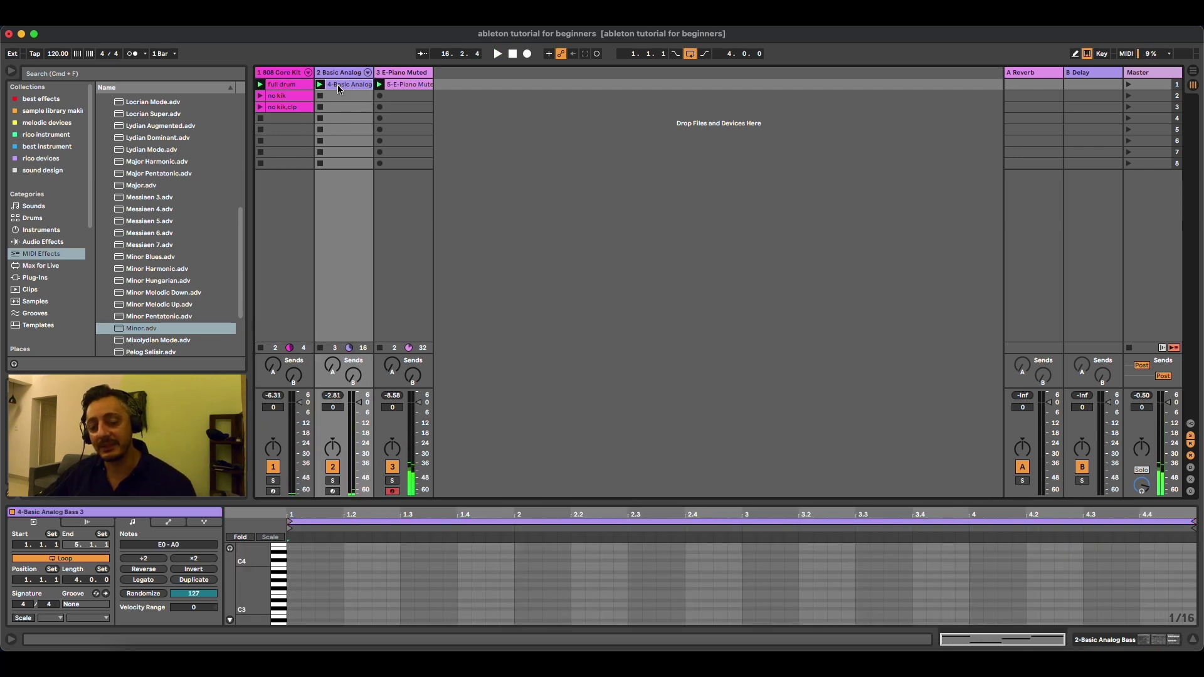
{"action": "right_click", "coordinate": [339, 89]}
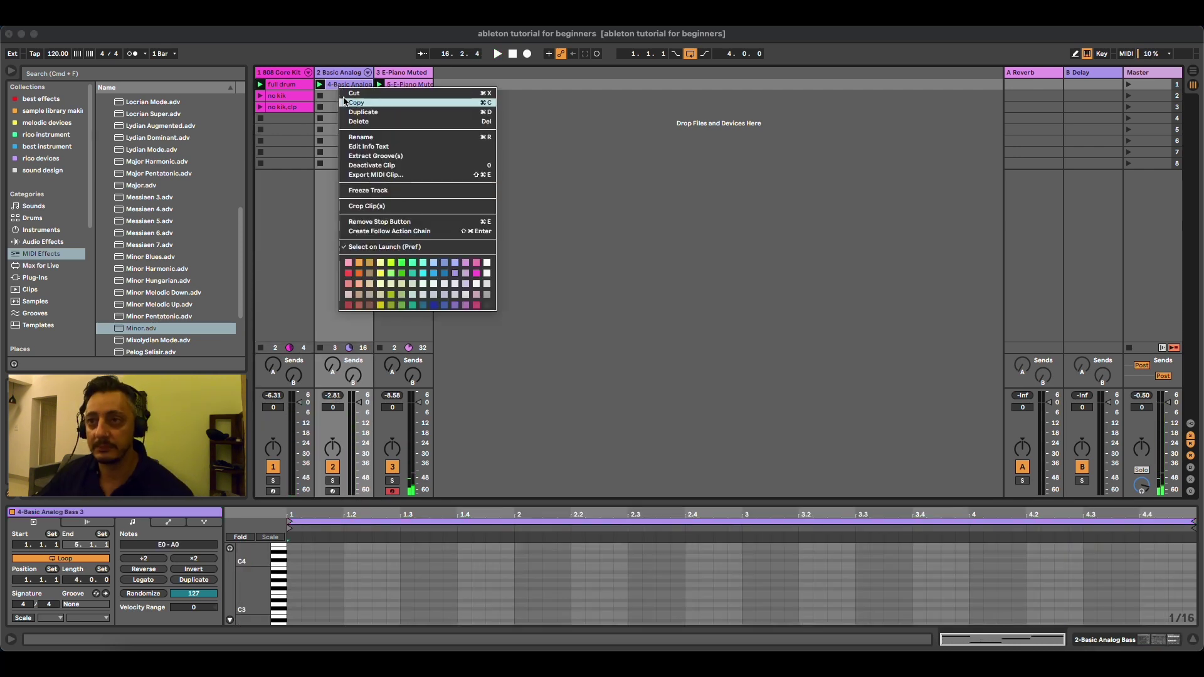
{"action": "left_click", "coordinate": [343, 101]}
{"action": "left_click", "coordinate": [342, 108]}
{"action": "right_click", "coordinate": [341, 107]}
{"action": "left_click", "coordinate": [361, 111]}
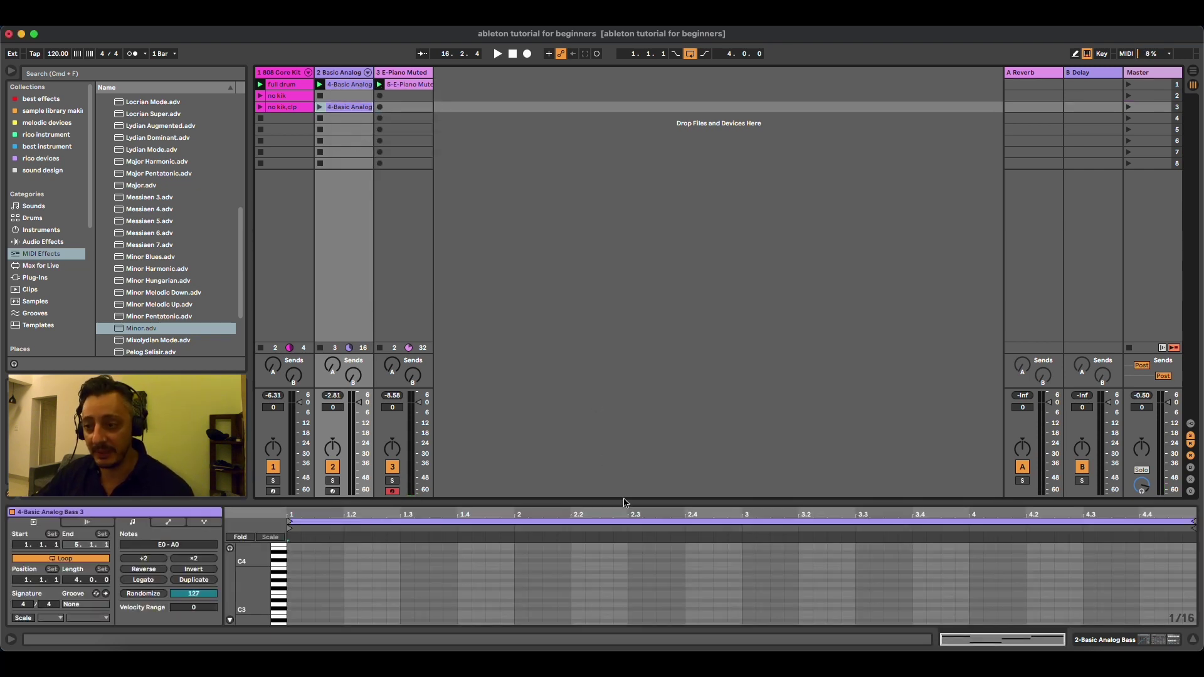
In the copied clip, move the E0 note up to C#1 and G0 down to F0
{"action": "left_click_drag", "start_coordinate": [627, 508], "coordinate": [640, 237]}
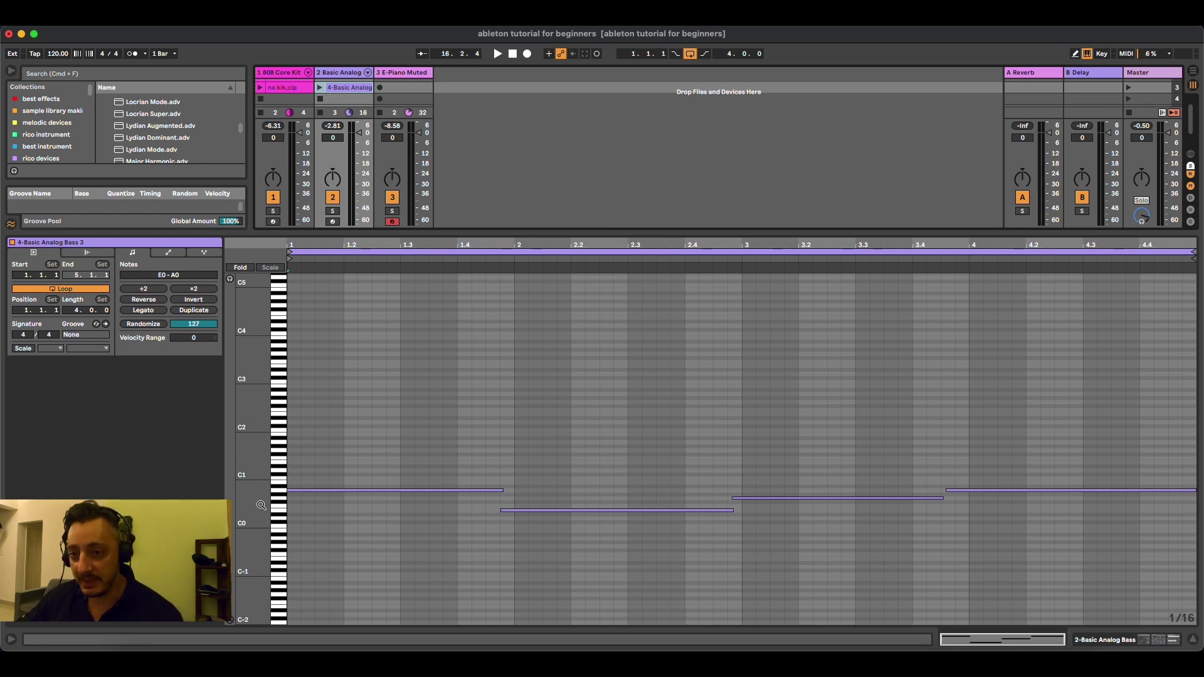
{"action": "left_click_drag", "start_coordinate": [254, 479], "coordinate": [559, 522]}
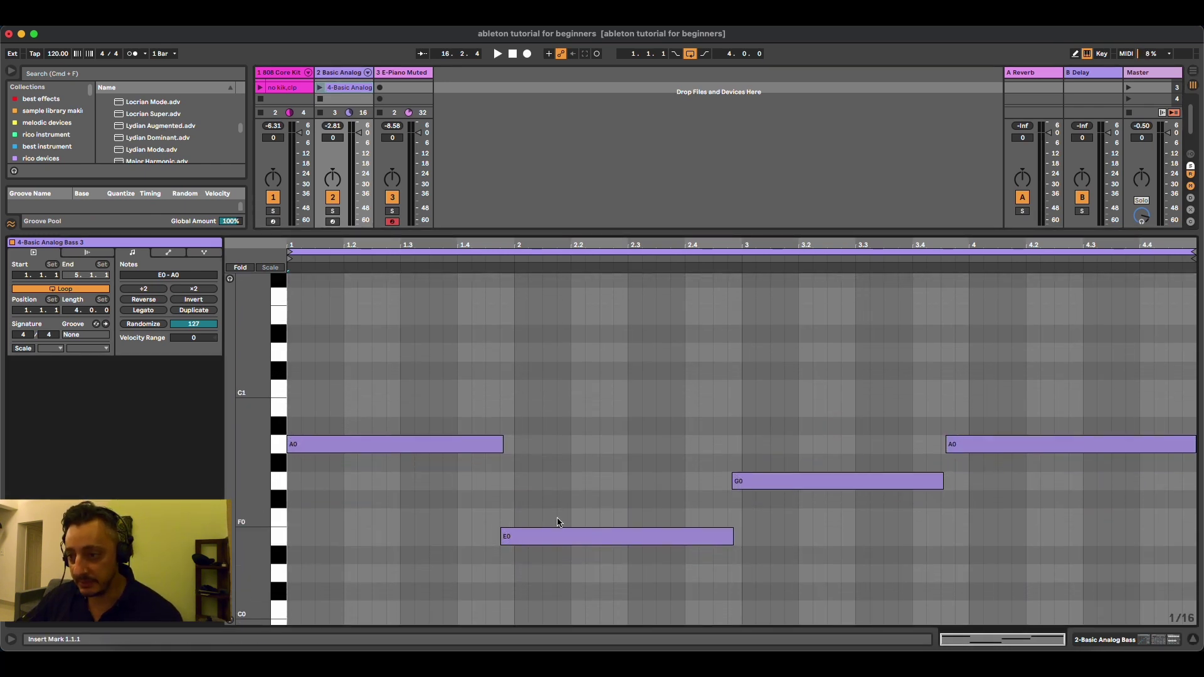
{"action": "left_click", "coordinate": [626, 533]}
{"action": "key", "text": "Up"}
{"action": "key", "text": "Up"}
{"action": "key", "text": "Up"}
{"action": "key", "text": "Up"}
{"action": "key", "text": "Up"}
{"action": "key", "text": "Up"}
{"action": "key", "text": "Up"}
{"action": "key", "text": "Up"}
{"action": "key", "text": "Up"}
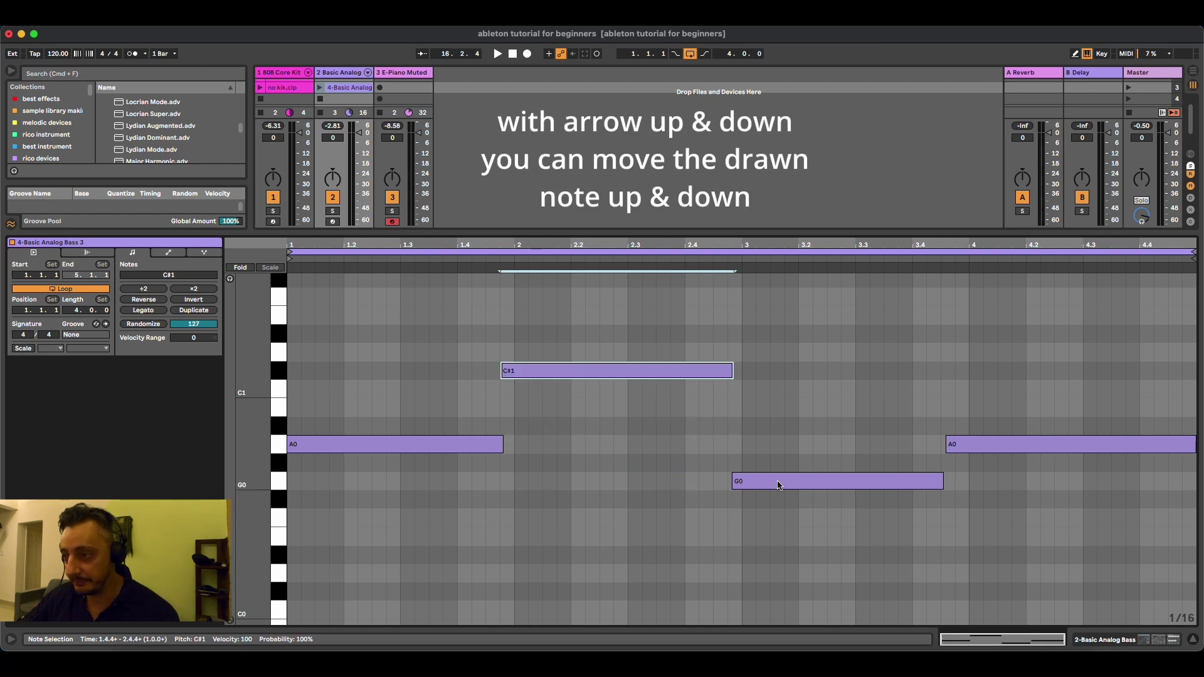
{"action": "left_click", "coordinate": [778, 483]}
{"action": "key", "text": "Down"}
{"action": "key", "text": "Down"}
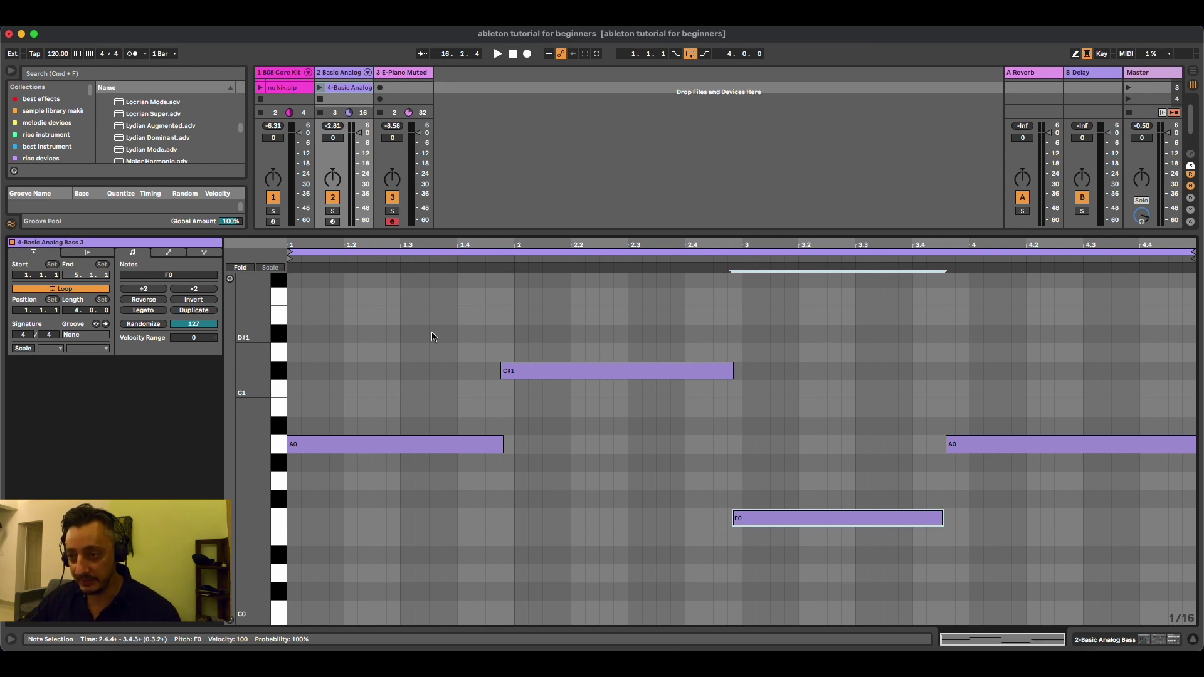
Start playback and launch the bass variation clip in slot 3
{"action": "key", "text": "space"}
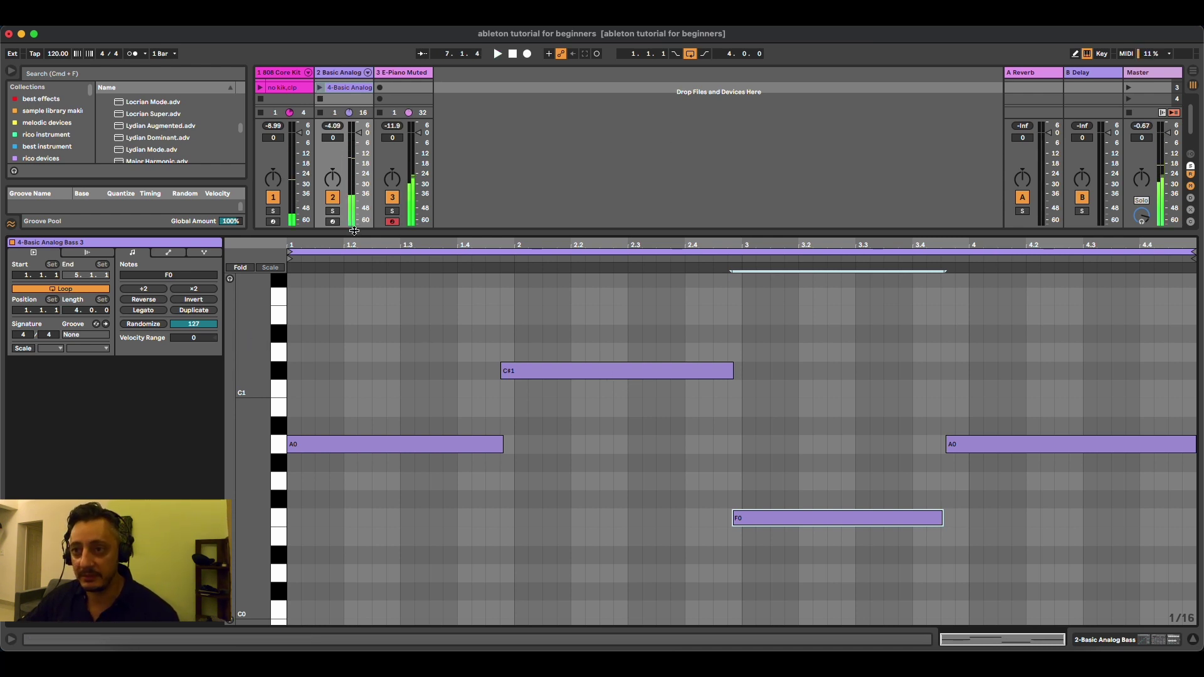
{"action": "left_click_drag", "start_coordinate": [354, 231], "coordinate": [351, 432]}
{"action": "left_click", "coordinate": [321, 110]}
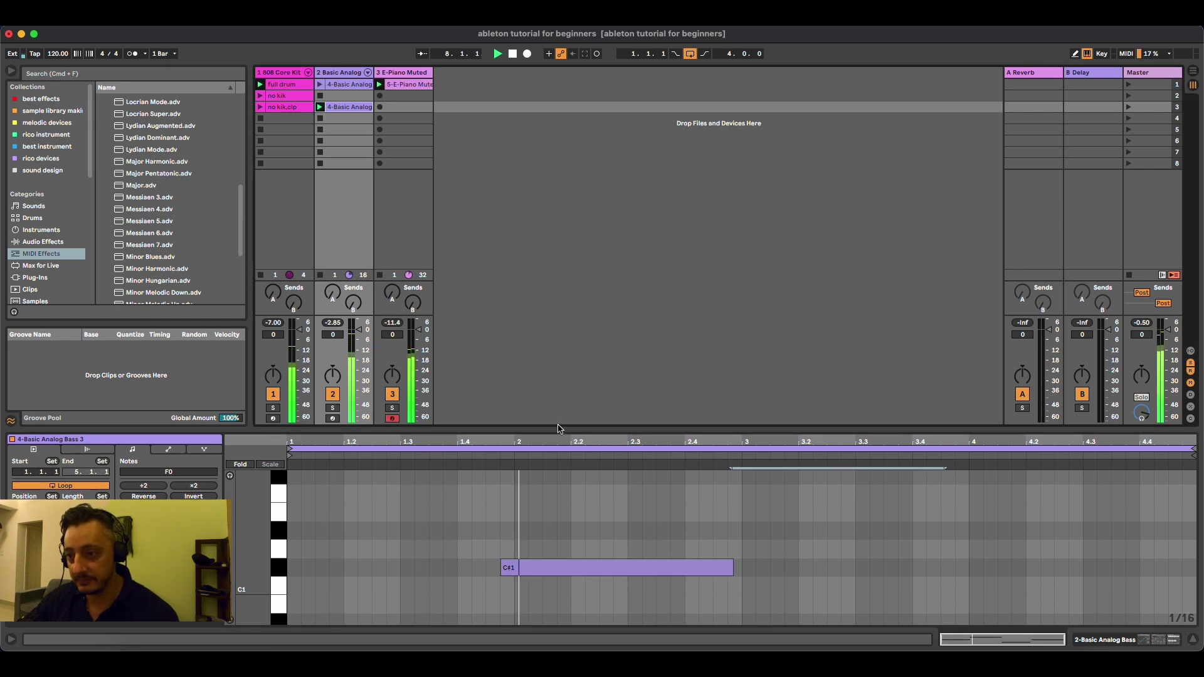
{"action": "left_click_drag", "start_coordinate": [556, 430], "coordinate": [564, 236]}
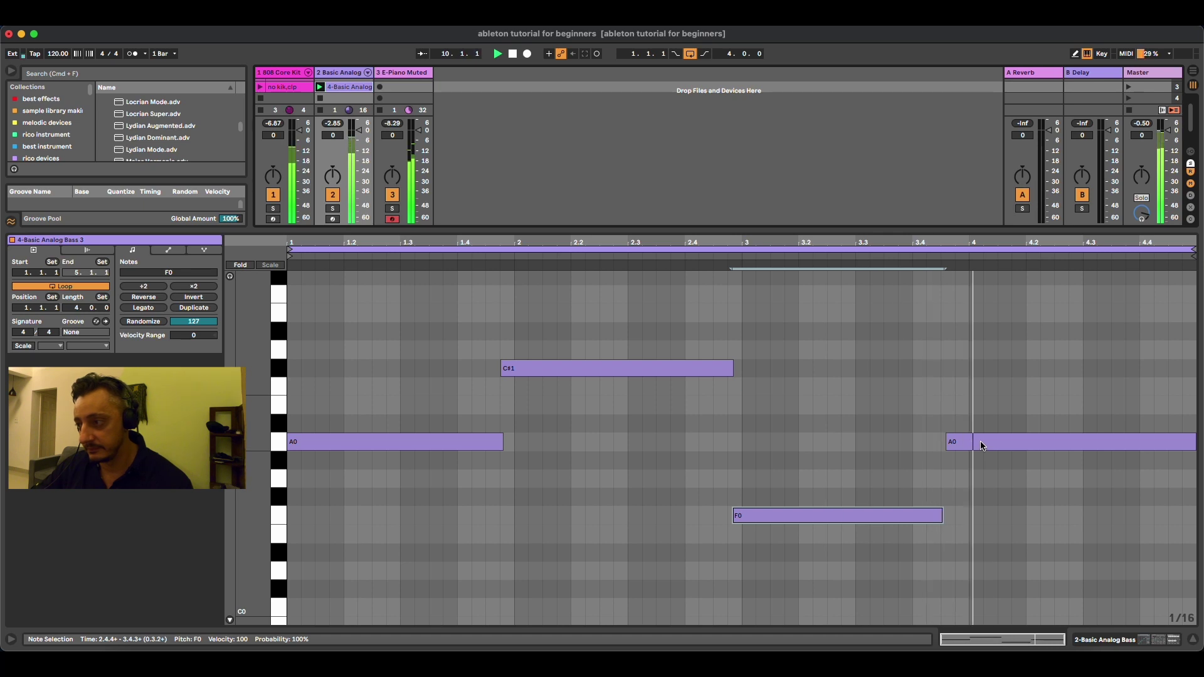
{"action": "left_click_drag", "start_coordinate": [779, 231], "coordinate": [780, 491]}
Colour the bass variation clip red and the no kik clip pale yellow
{"action": "right_click", "coordinate": [352, 113]}
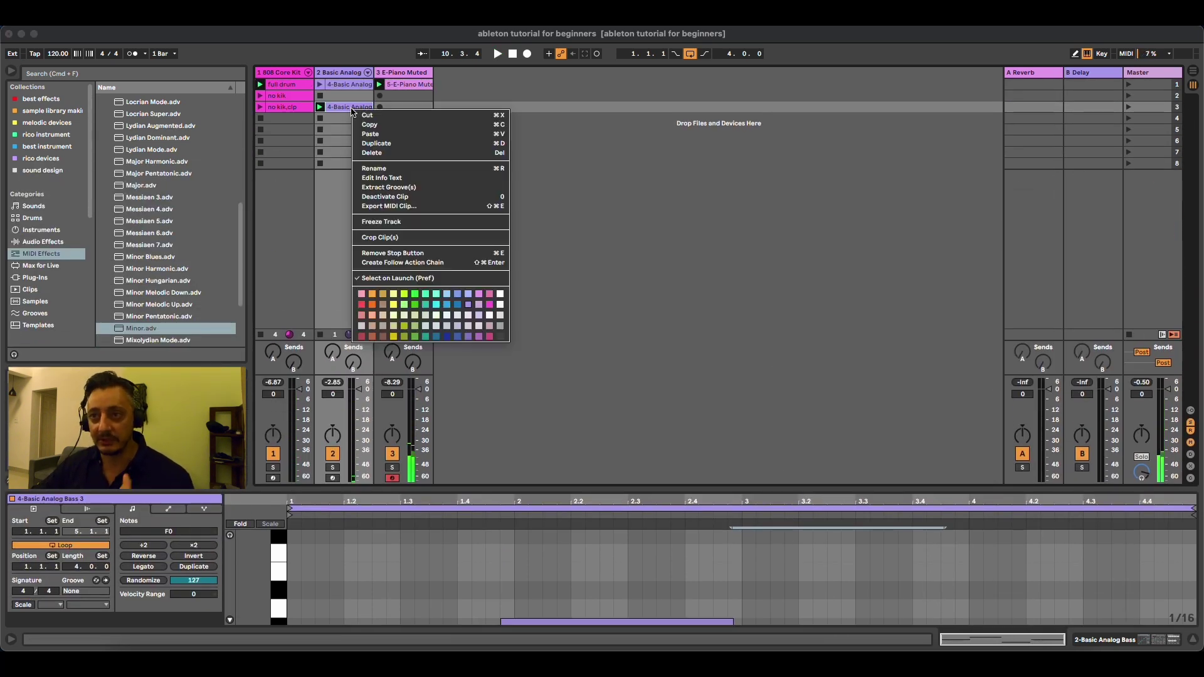
{"action": "left_click", "coordinate": [362, 305]}
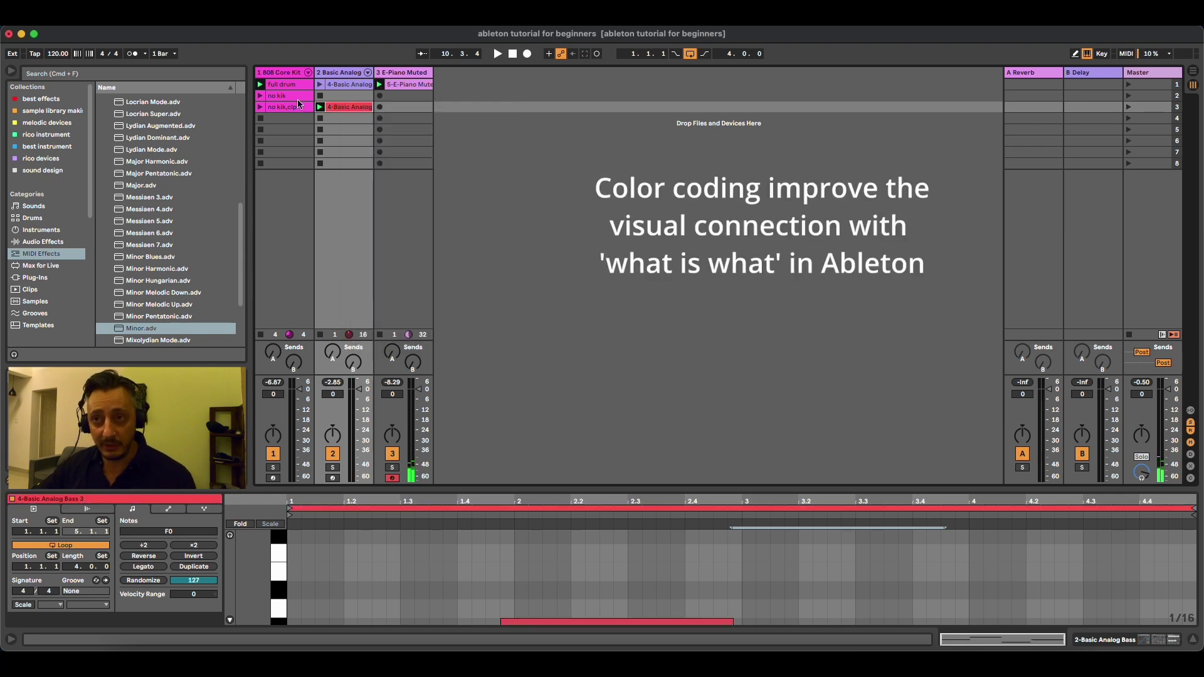
{"action": "right_click", "coordinate": [290, 100]}
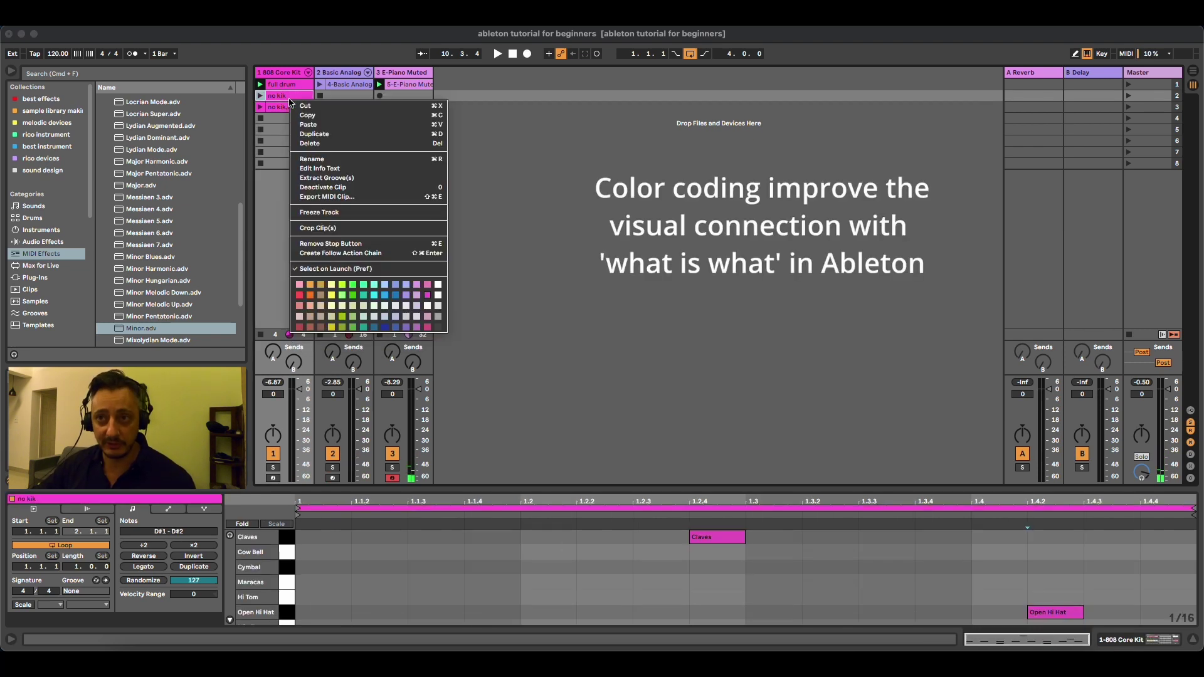
{"action": "left_click", "coordinate": [331, 294]}
Colour no kik.clp cyan and drag 4-Basic Analog Bass 3 from slot 3 to slot 2
{"action": "right_click", "coordinate": [291, 107]}
{"action": "left_click", "coordinate": [377, 297]}
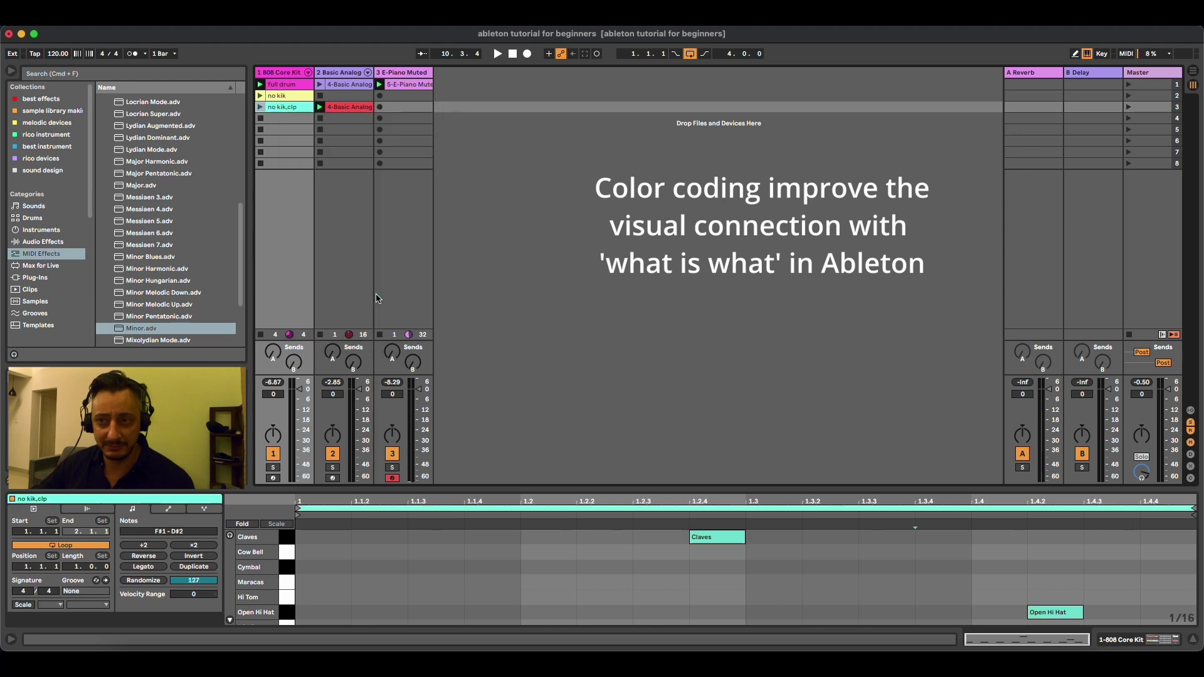
{"action": "left_click_drag", "start_coordinate": [359, 109], "coordinate": [359, 105]}
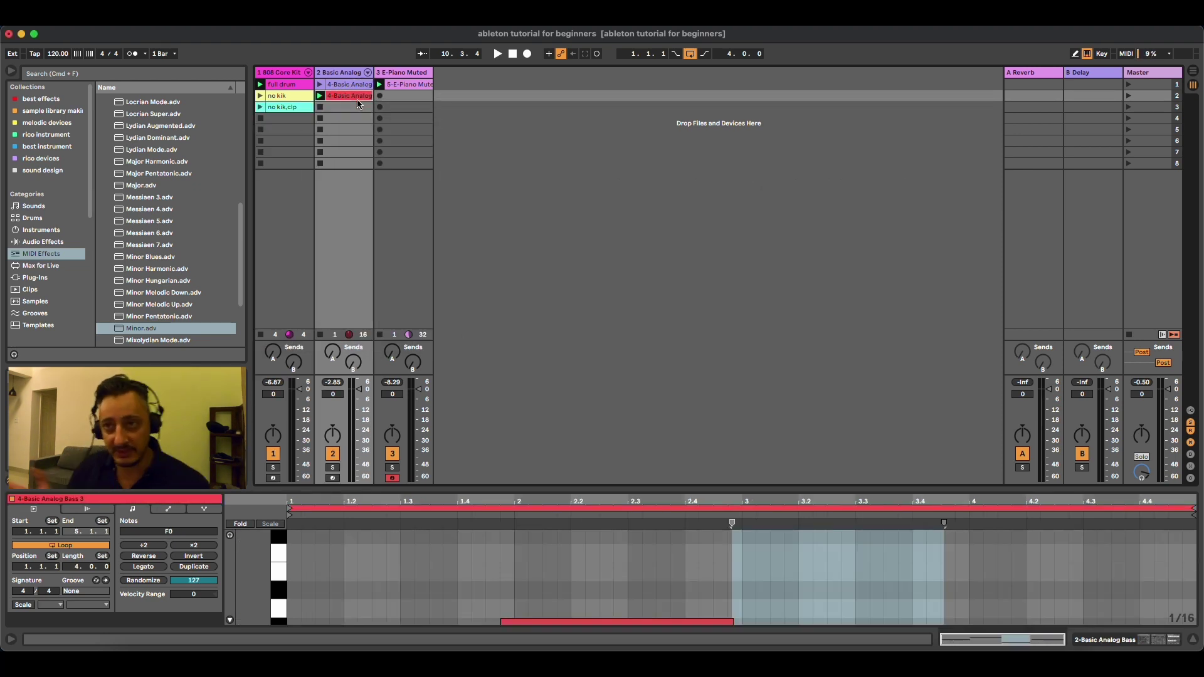
Launch the row 1 bass clip, then no kik, no kik.clp and full drum in turn
{"action": "left_click", "coordinate": [319, 85]}
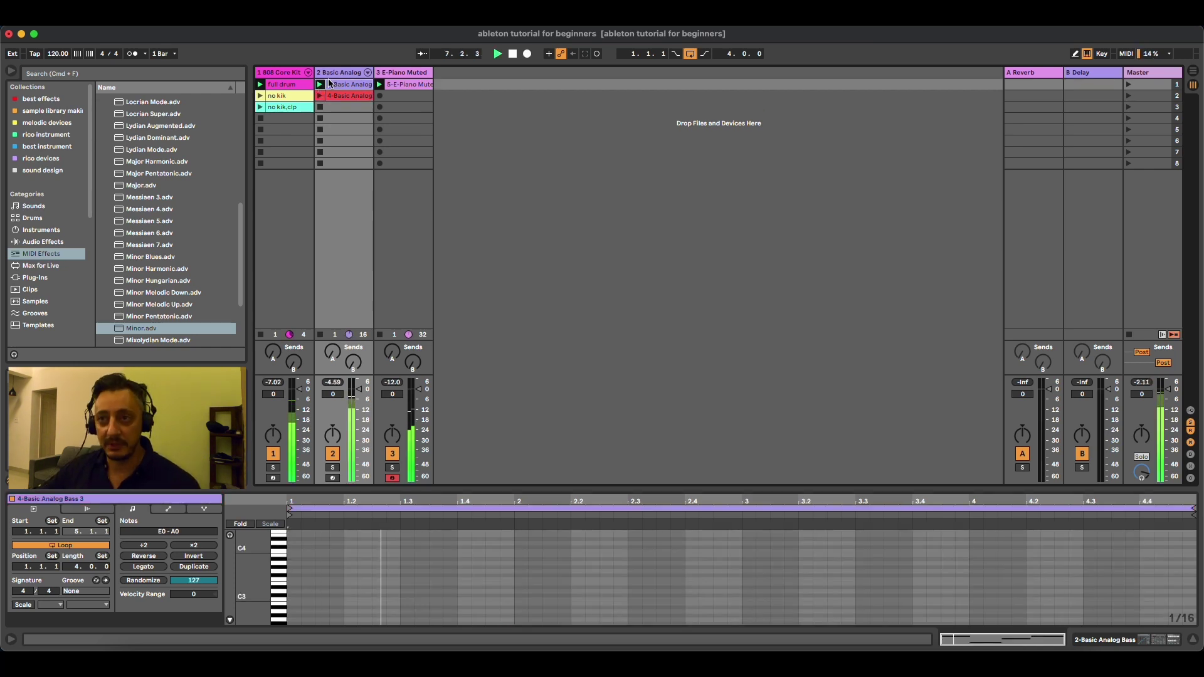
{"action": "left_click", "coordinate": [261, 95]}
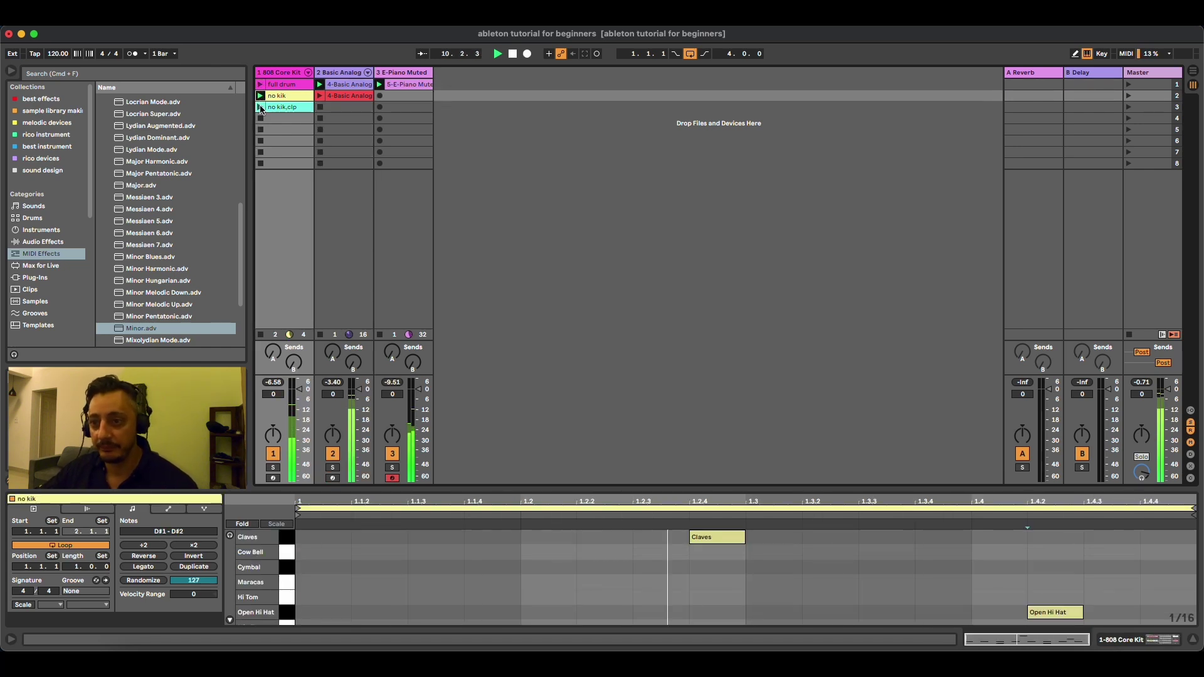
{"action": "left_click", "coordinate": [260, 108]}
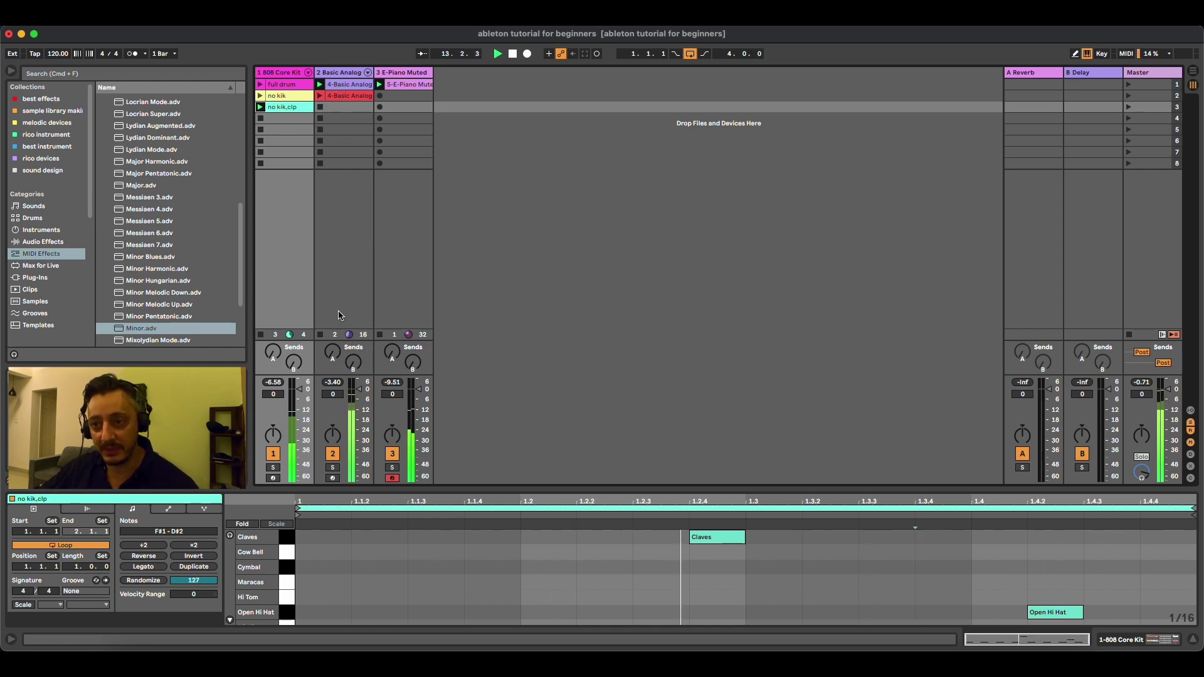
{"action": "left_click", "coordinate": [321, 96]}
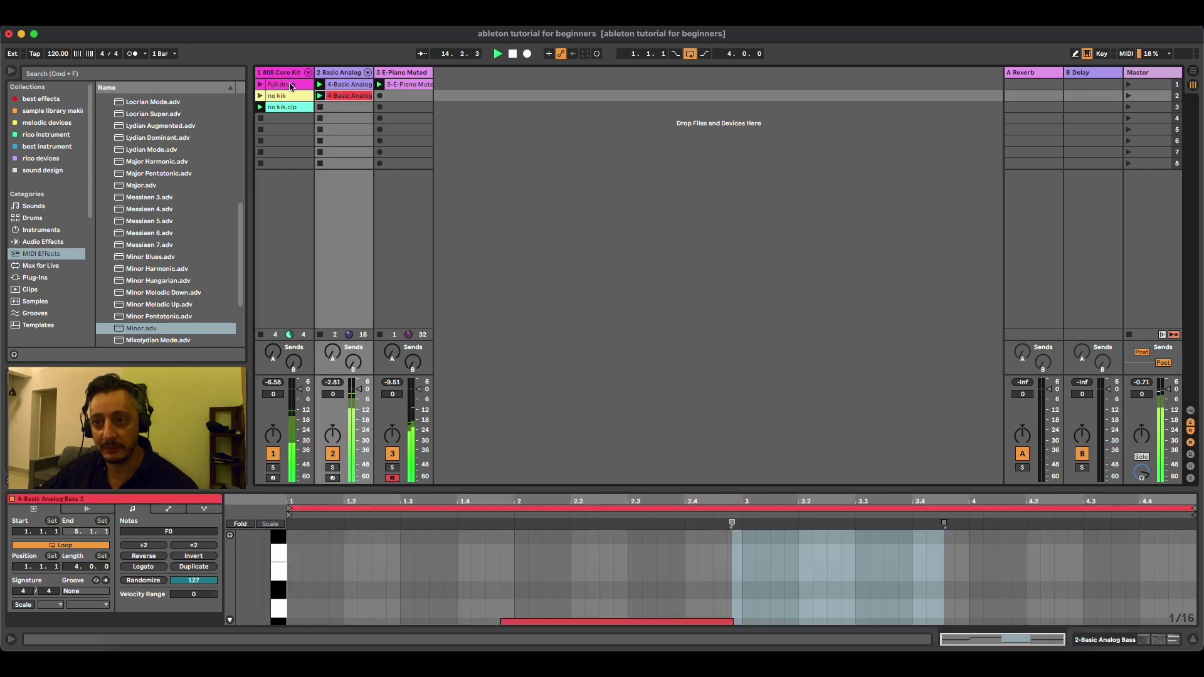
{"action": "left_click", "coordinate": [260, 85]}
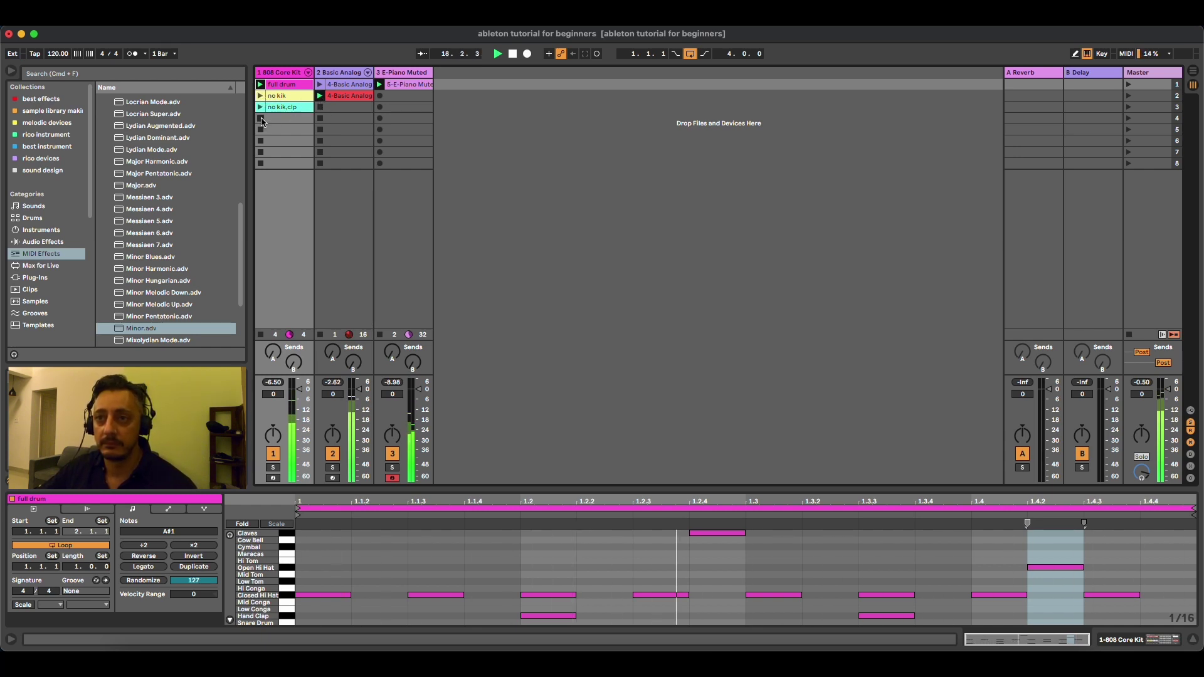
{"action": "left_click", "coordinate": [260, 119]}
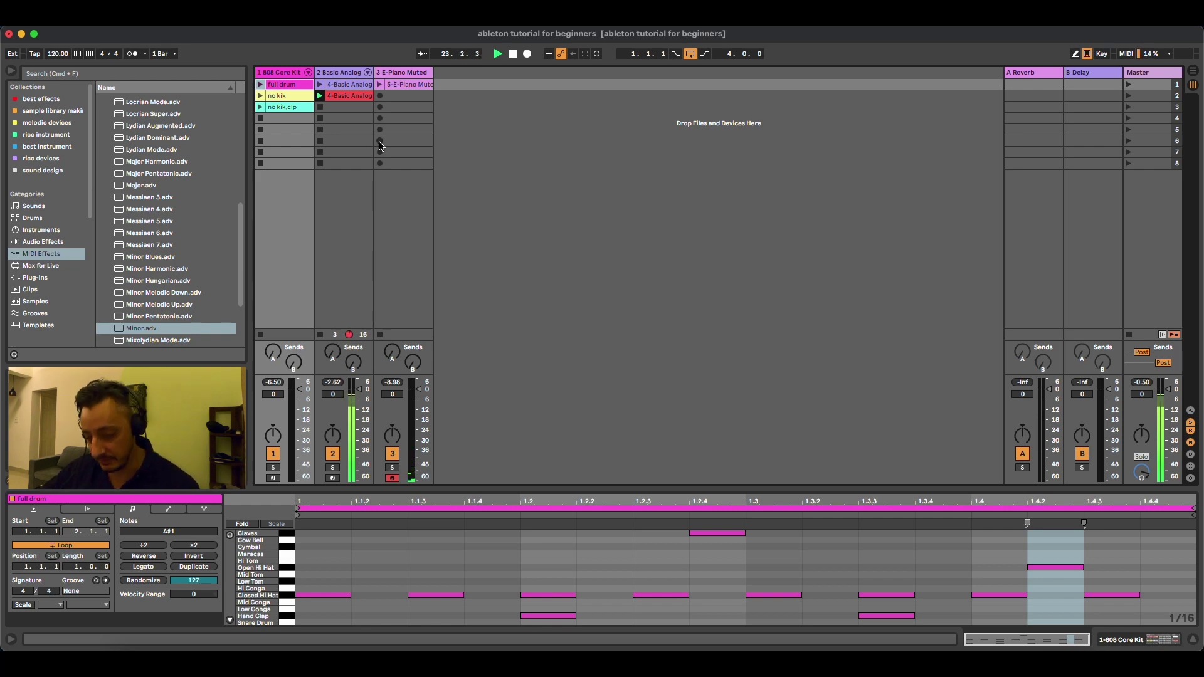
Record a melody on the computer MIDI keyboard into E-Piano scene 6, creating 3-E-Piano Muted Pure 2
{"action": "left_click", "coordinate": [379, 141]}
{"action": "left_click", "coordinate": [380, 141]}
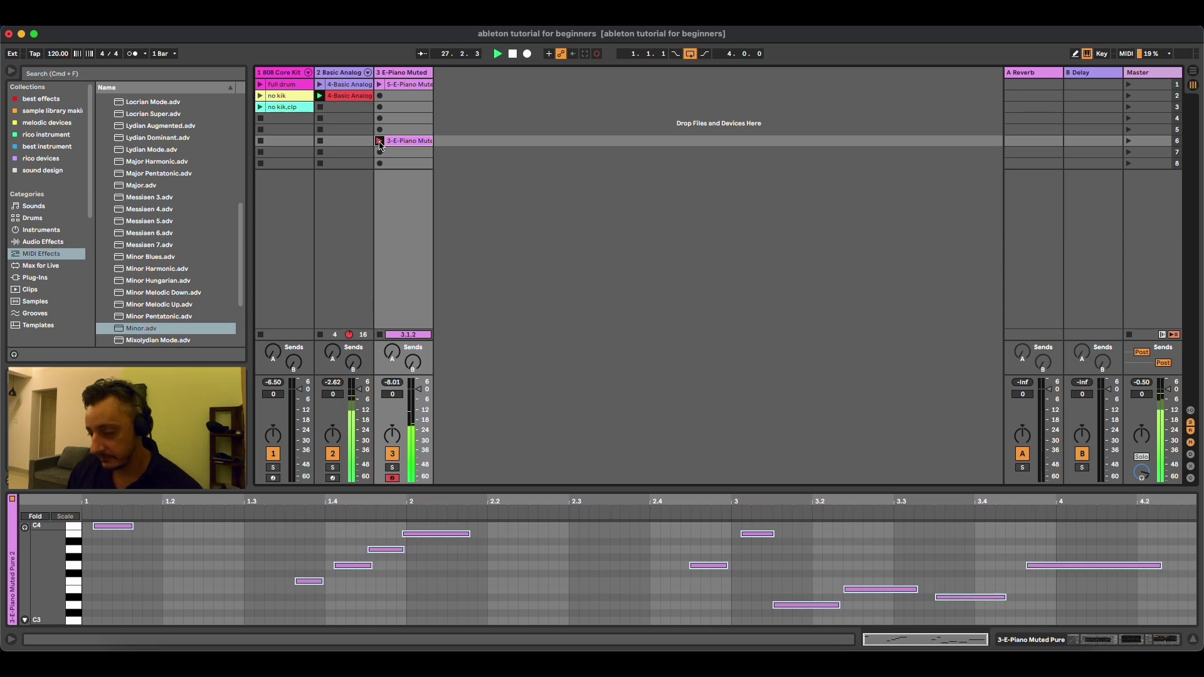
{"action": "key", "text": "x"}
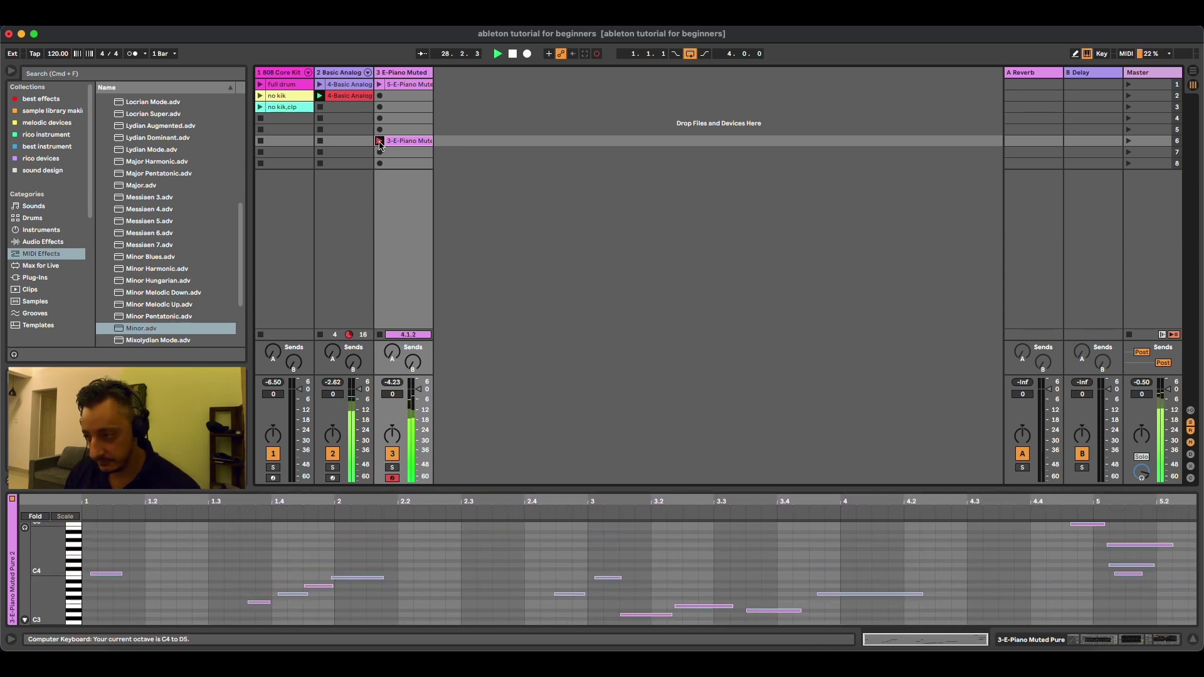
{"action": "key", "text": "h"}
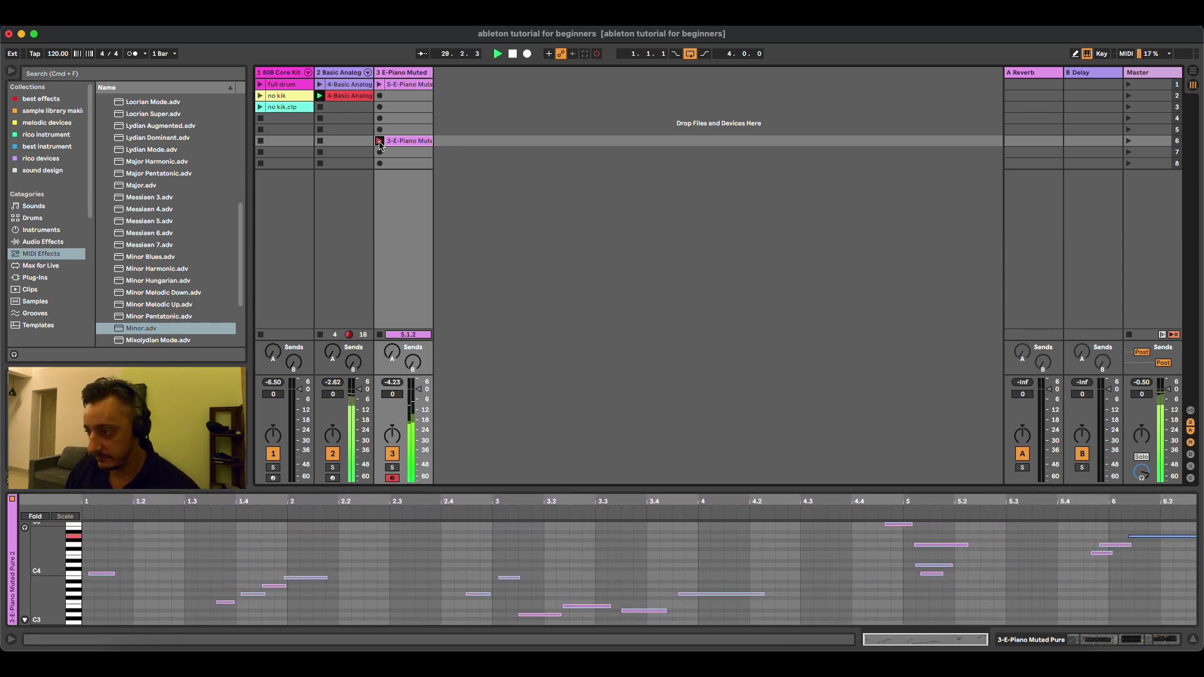
{"action": "key", "text": "s"}
{"action": "key", "text": "d"}
{"action": "key", "text": "f"}
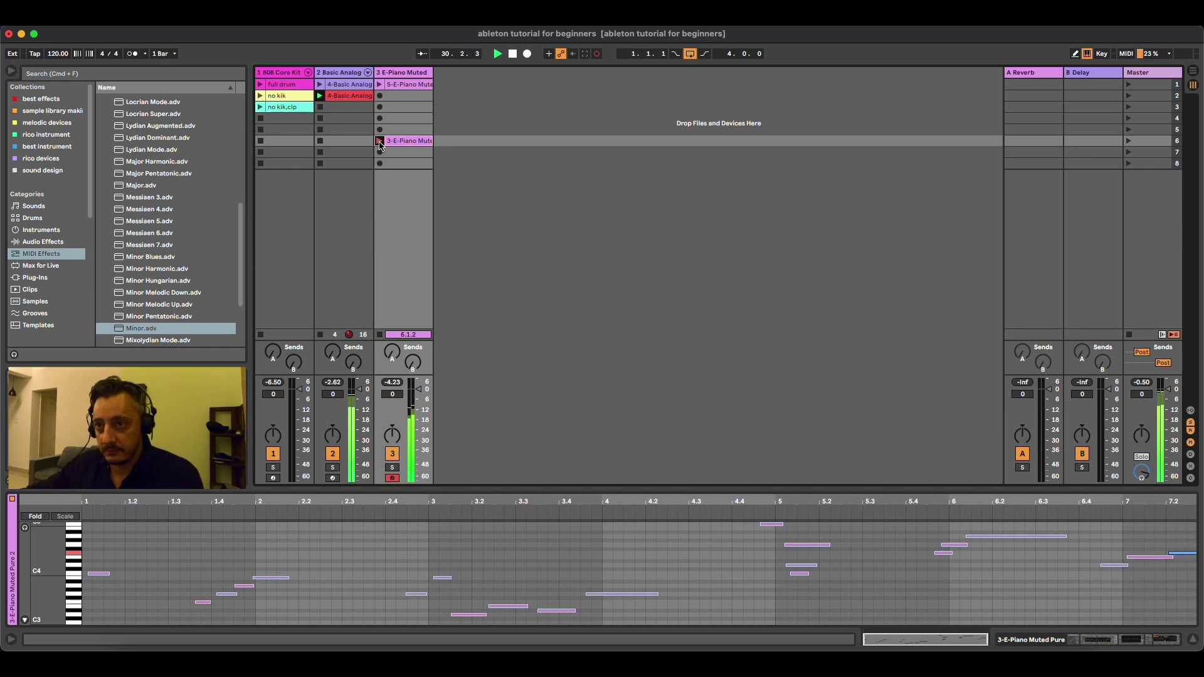
{"action": "key", "text": "d"}
{"action": "key", "text": "s"}
{"action": "key", "text": "a"}
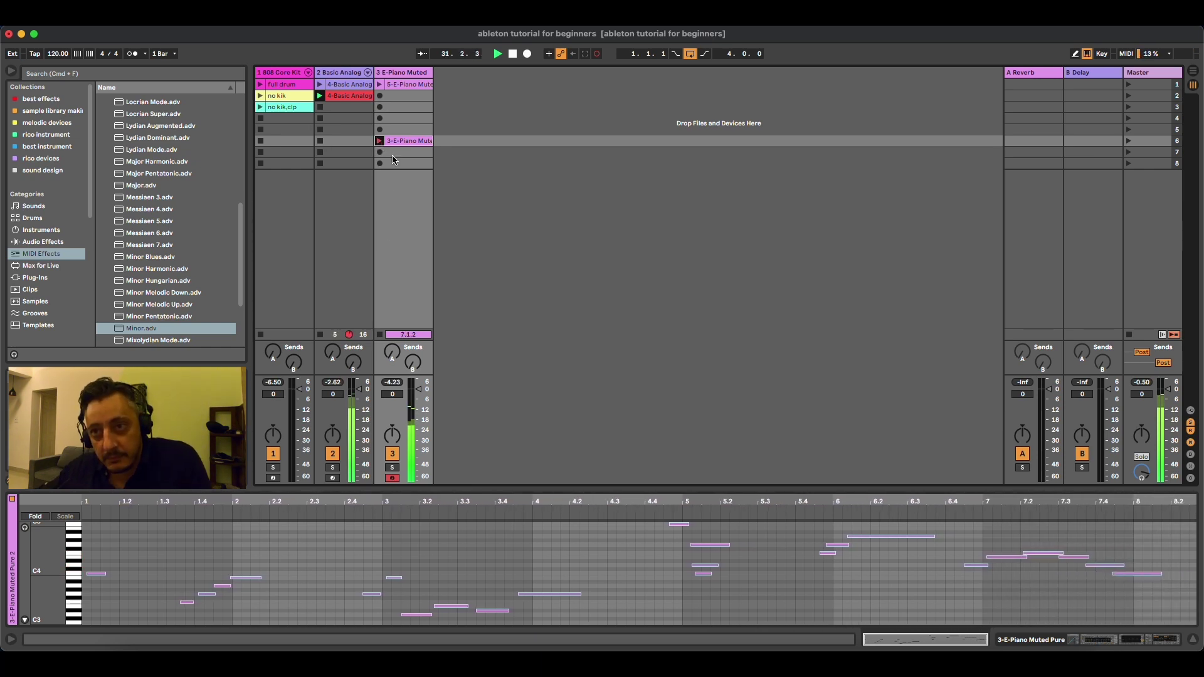
{"action": "left_click", "coordinate": [380, 140]}
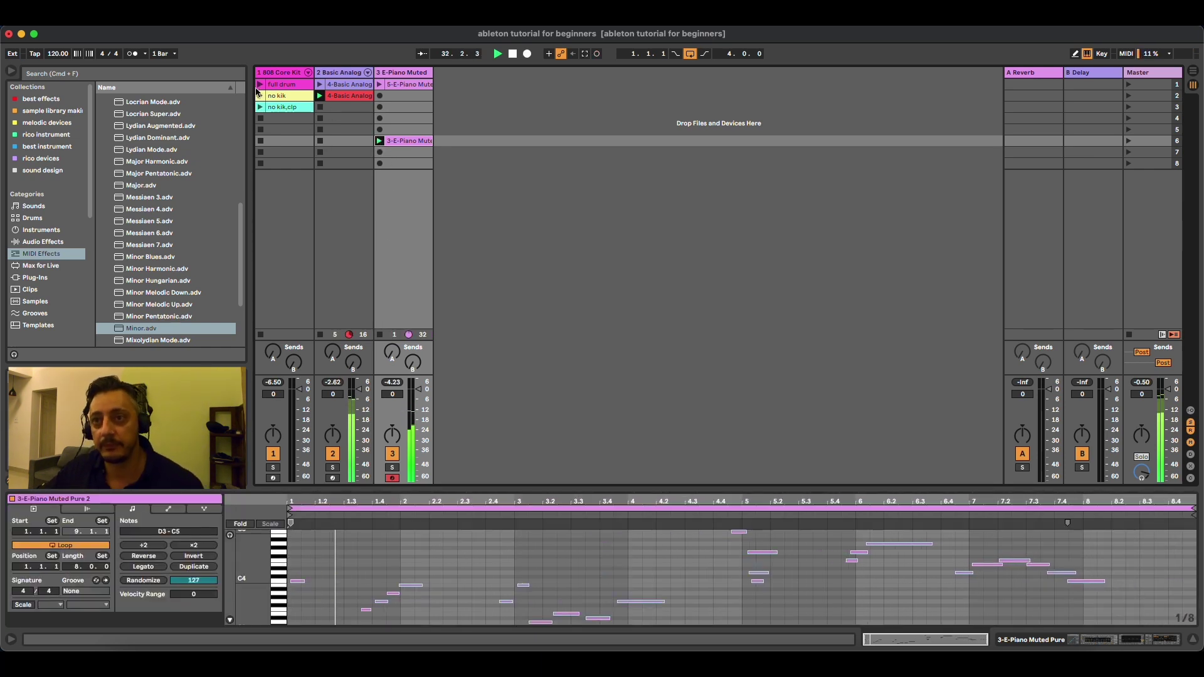
Select all notes in the new E-Piano clip and quantize them to the grid
{"action": "left_click", "coordinate": [505, 551]}
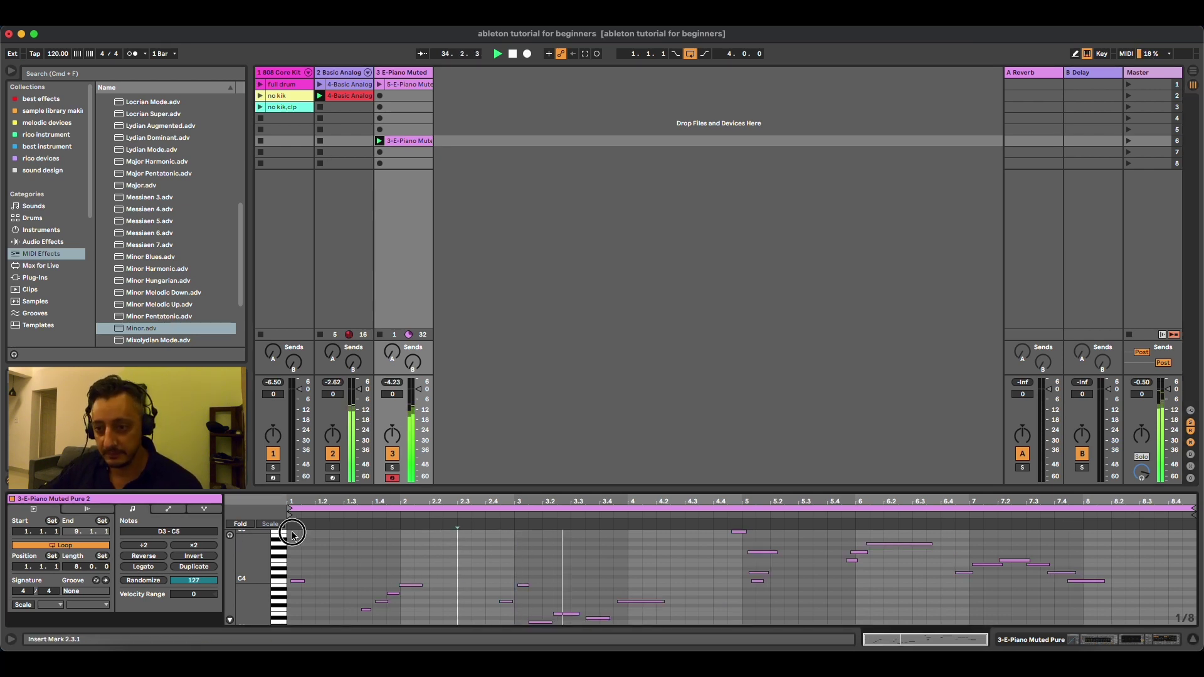
{"action": "key", "text": "super+a"}
{"action": "right_click", "coordinate": [762, 552]}
{"action": "left_click", "coordinate": [787, 438]}
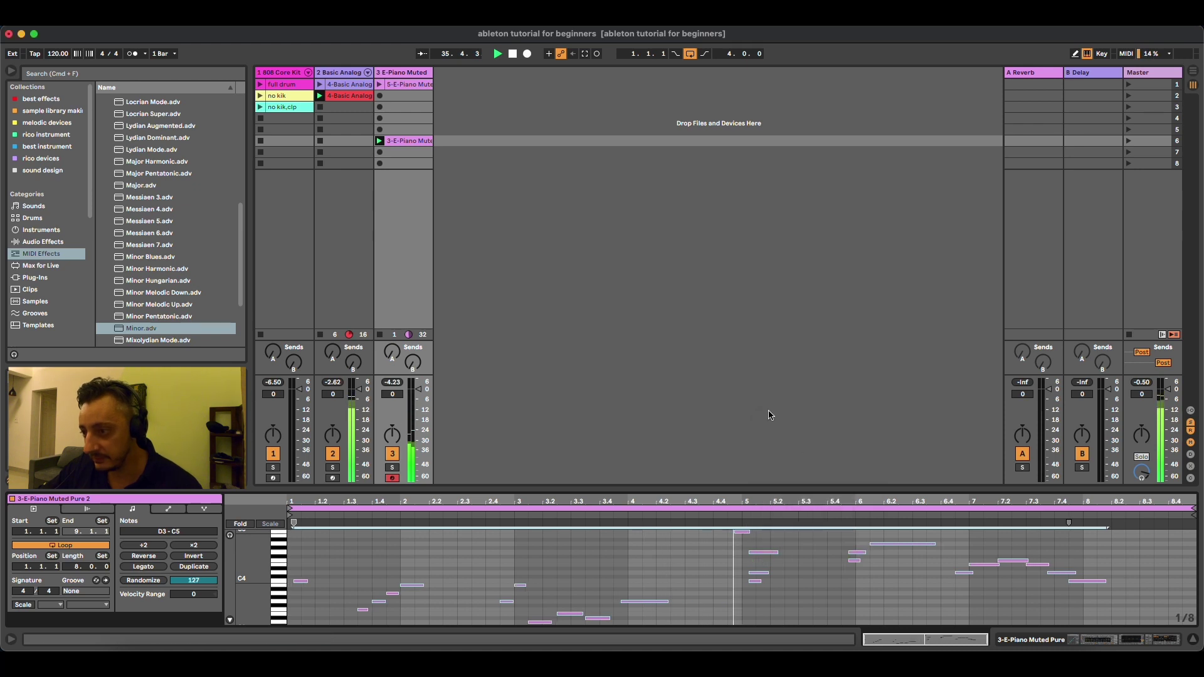
With the full drum clip playing, move the E-Piano clip to scene 2, colour it green, and show Arrangement view
{"action": "left_click", "coordinate": [262, 85]}
{"action": "left_click_drag", "start_coordinate": [396, 143], "coordinate": [404, 95]}
{"action": "right_click", "coordinate": [406, 97]}
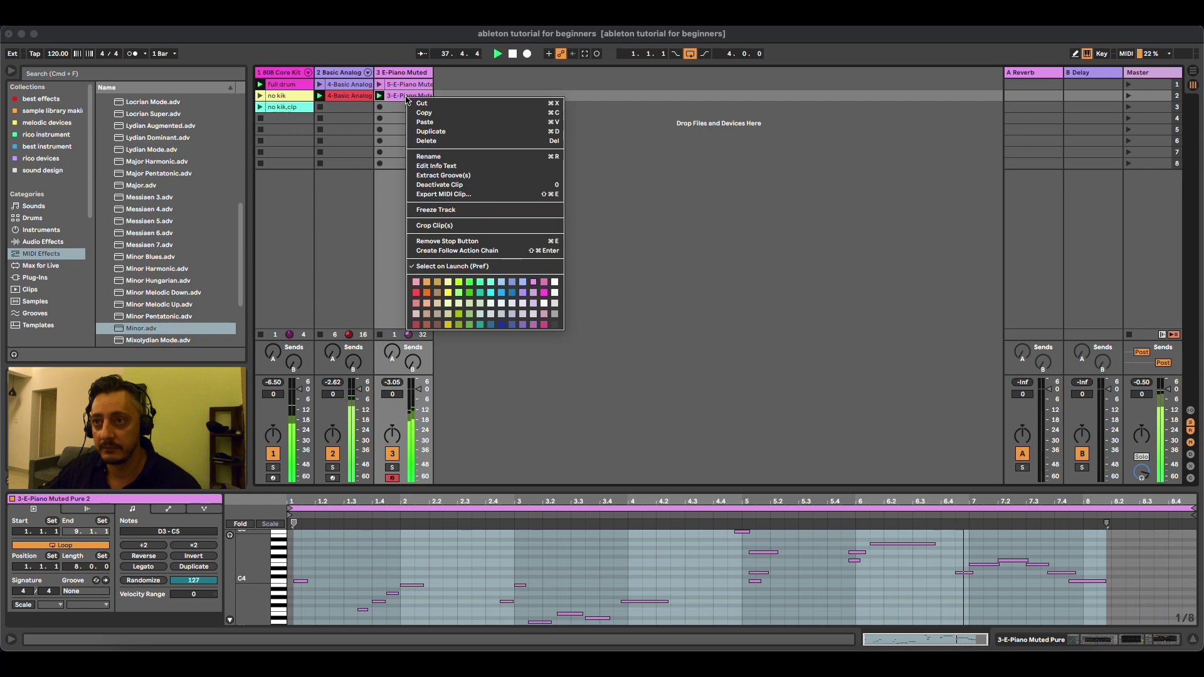
{"action": "left_click", "coordinate": [469, 282]}
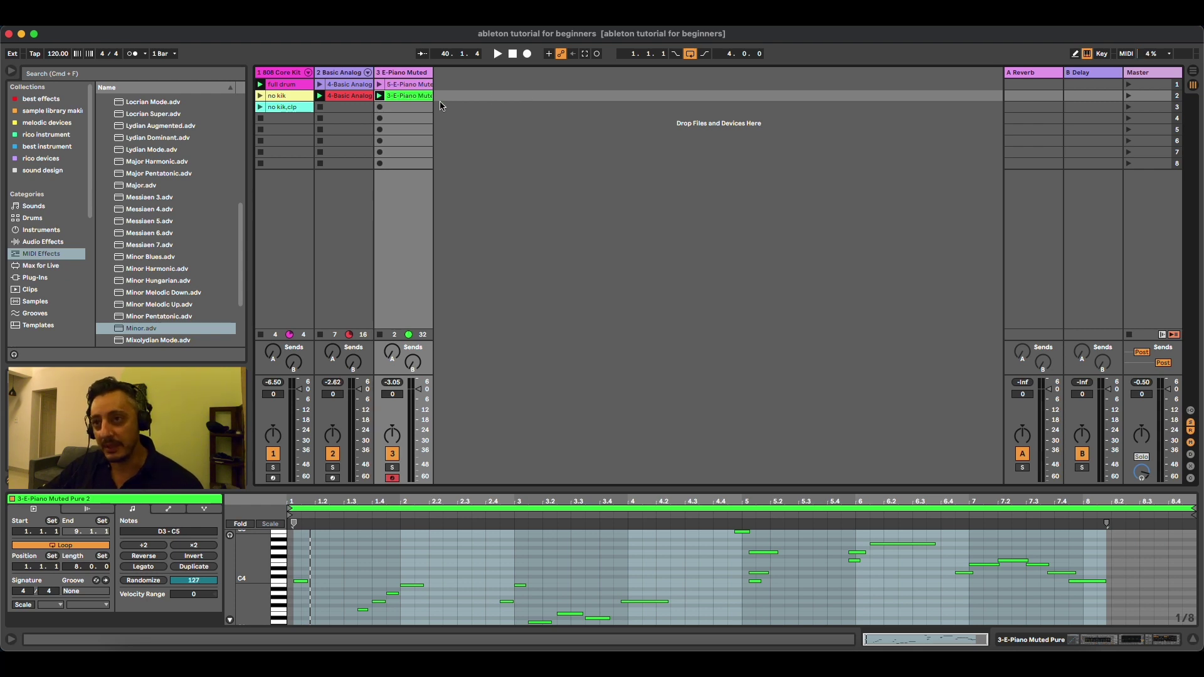
{"action": "left_click", "coordinate": [1196, 71]}
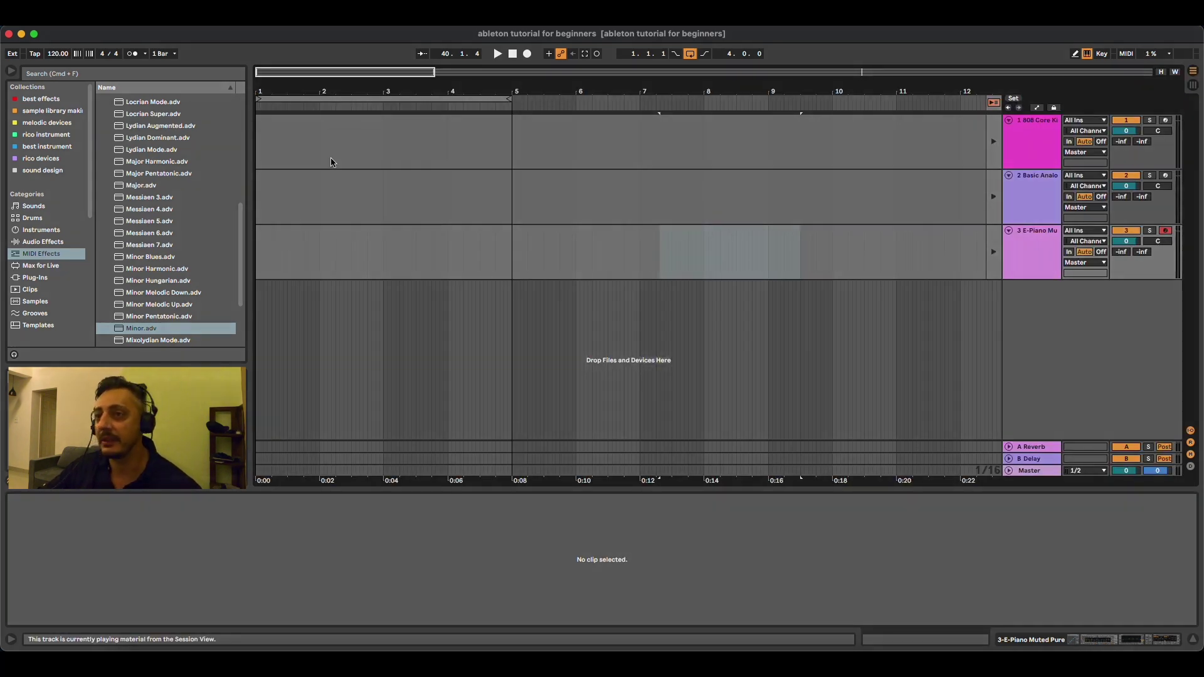